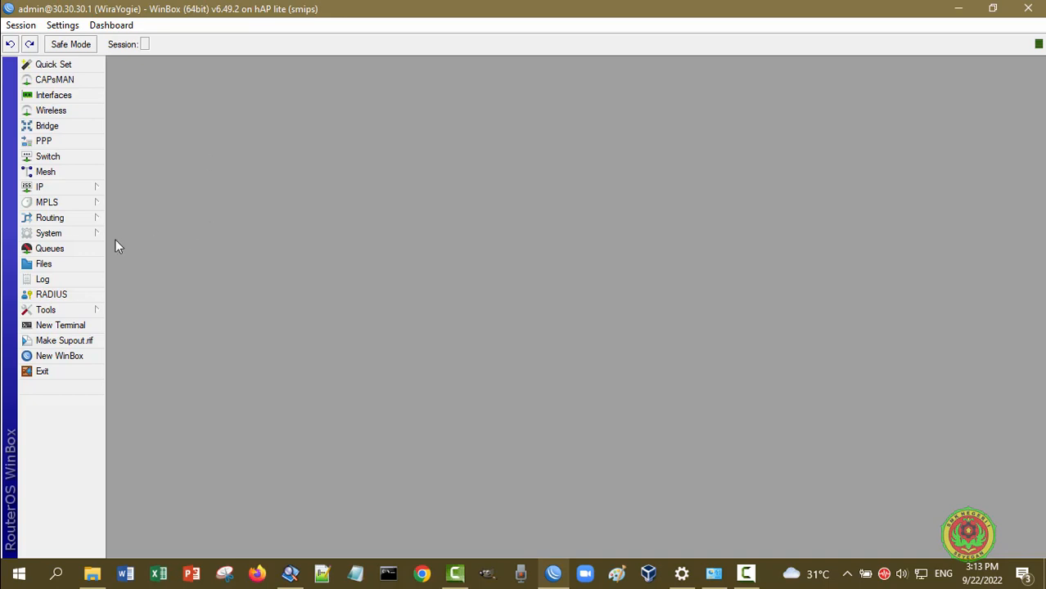
left_click(64, 235)
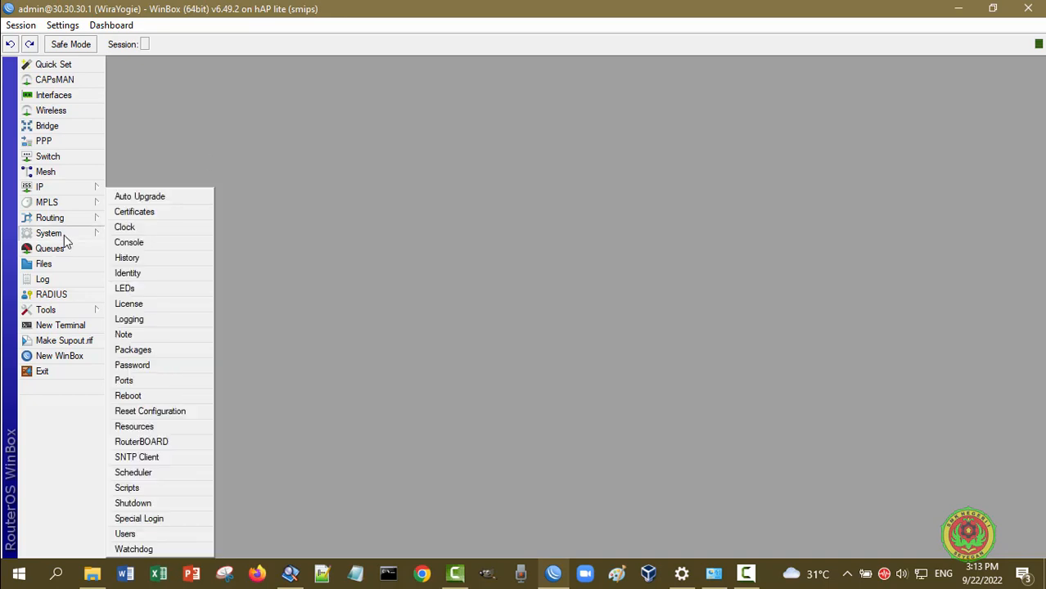
left_click(128, 273)
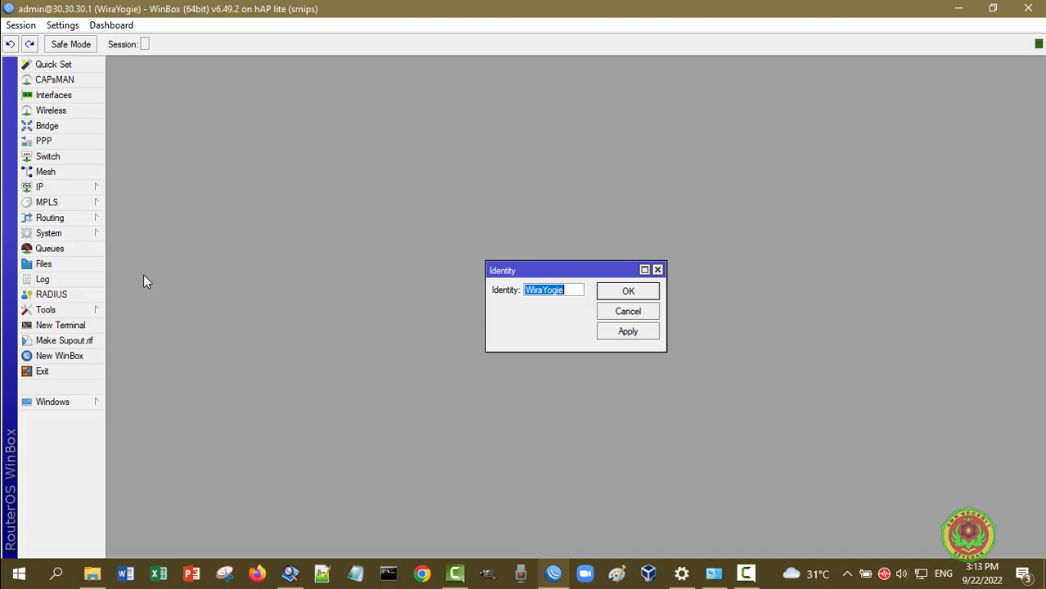
left_click(578, 290)
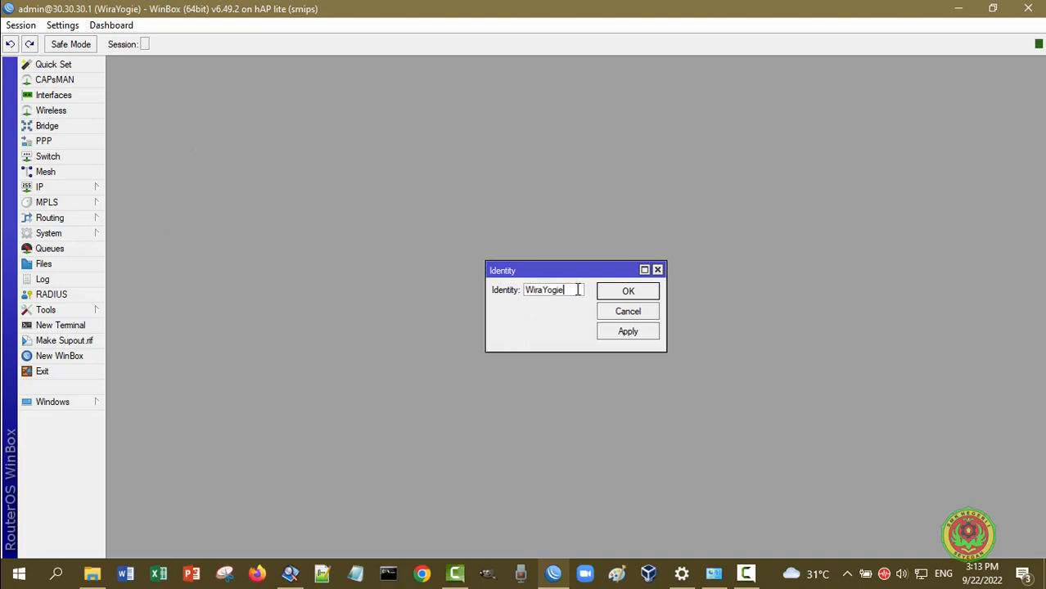
left_click(657, 270)
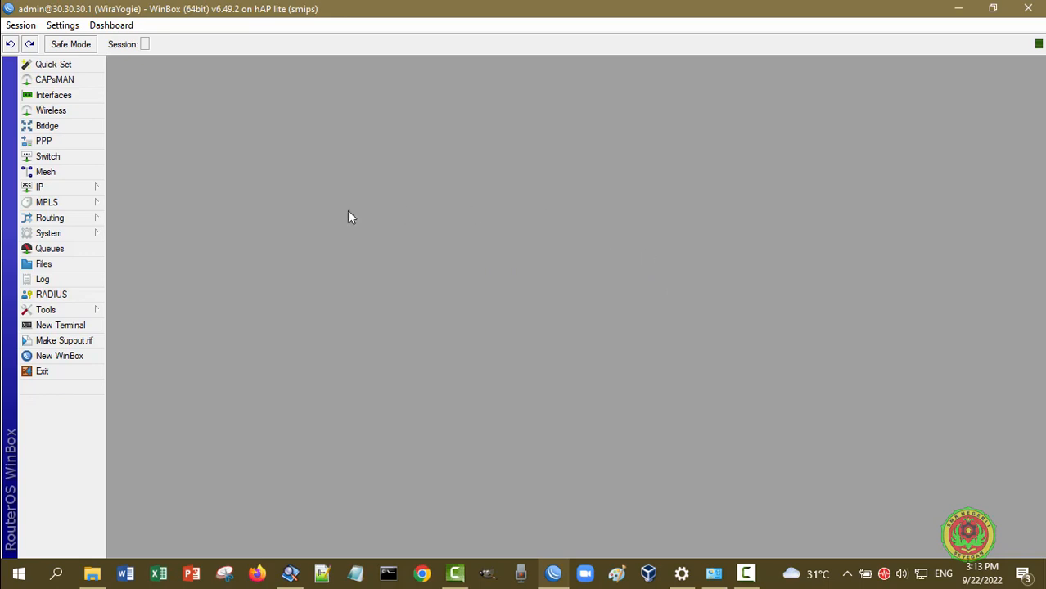
left_click(61, 235)
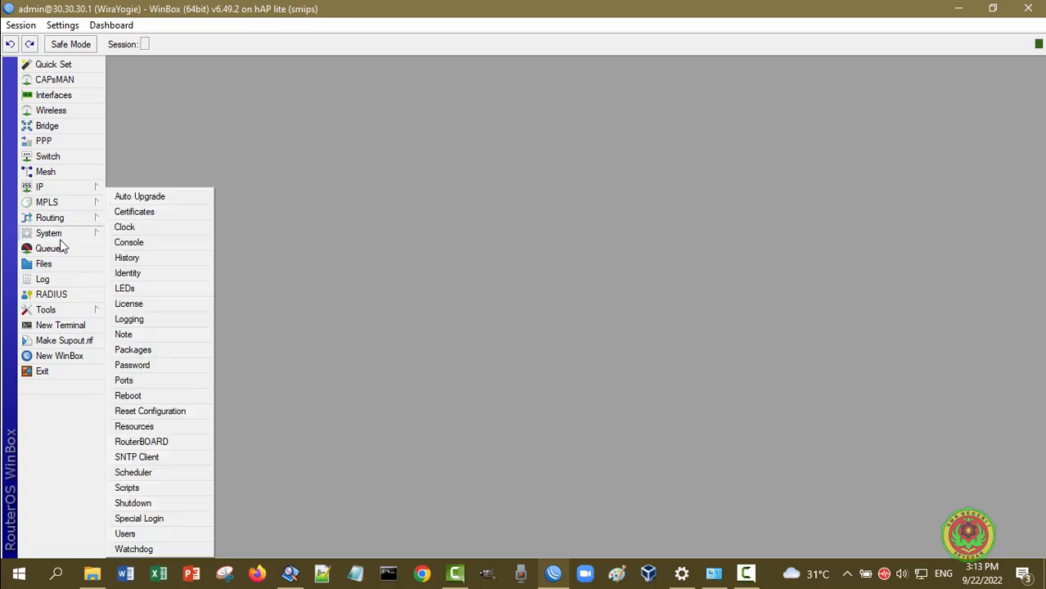
left_click(167, 533)
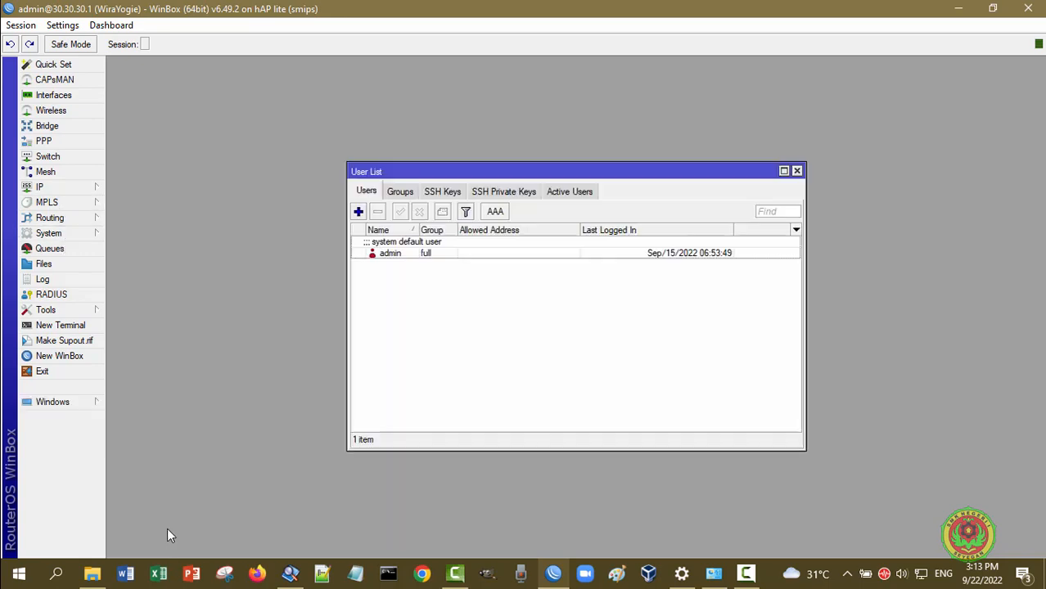
double_click(411, 257)
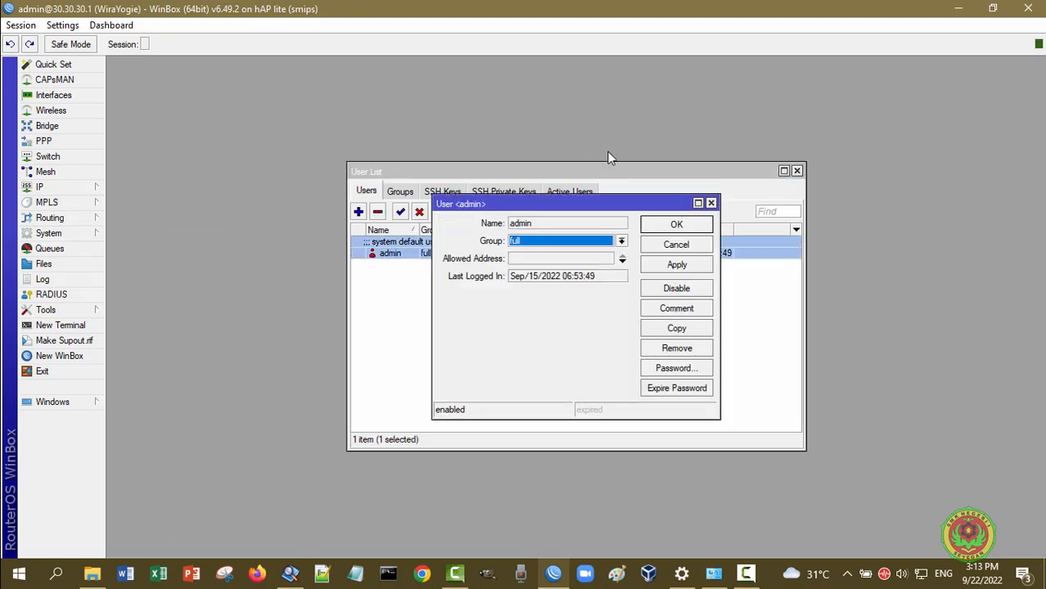
left_click(711, 203)
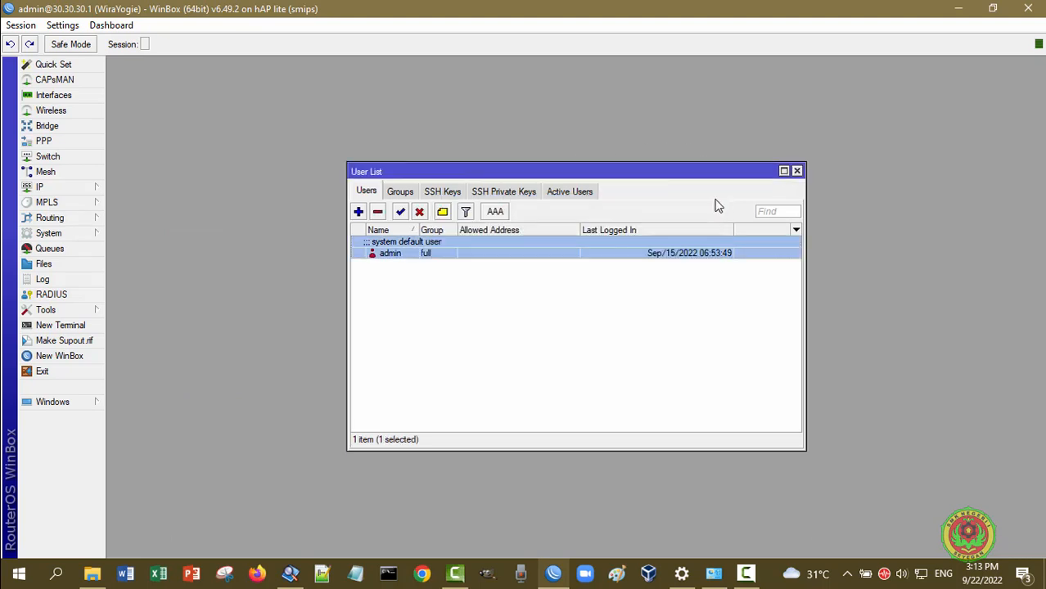
left_click(797, 172)
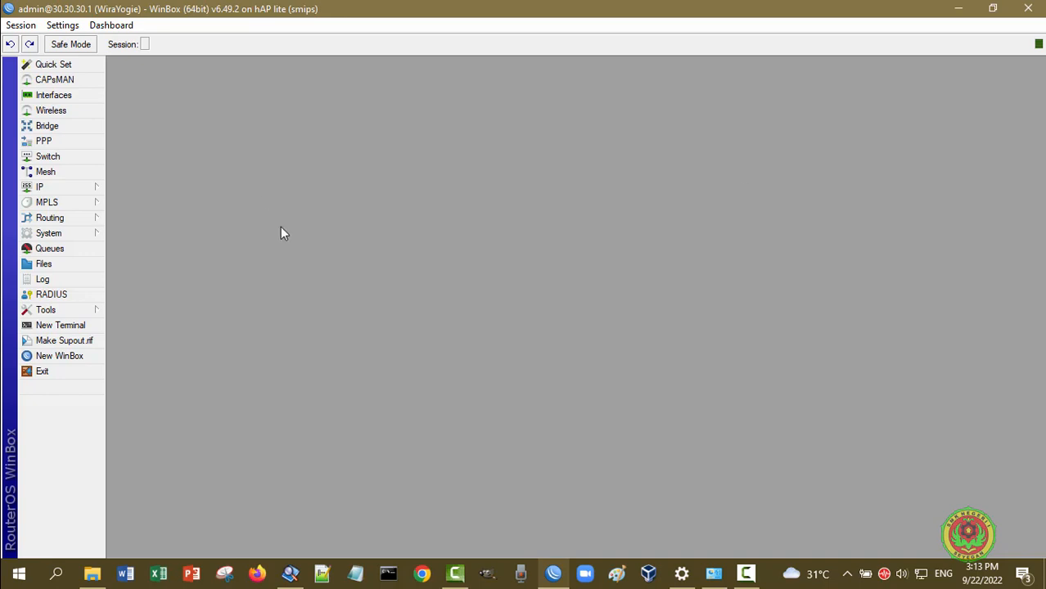
Open the router clock settings, keeping Asia/Jakarta time zone autodetection enabled
left_click(81, 237)
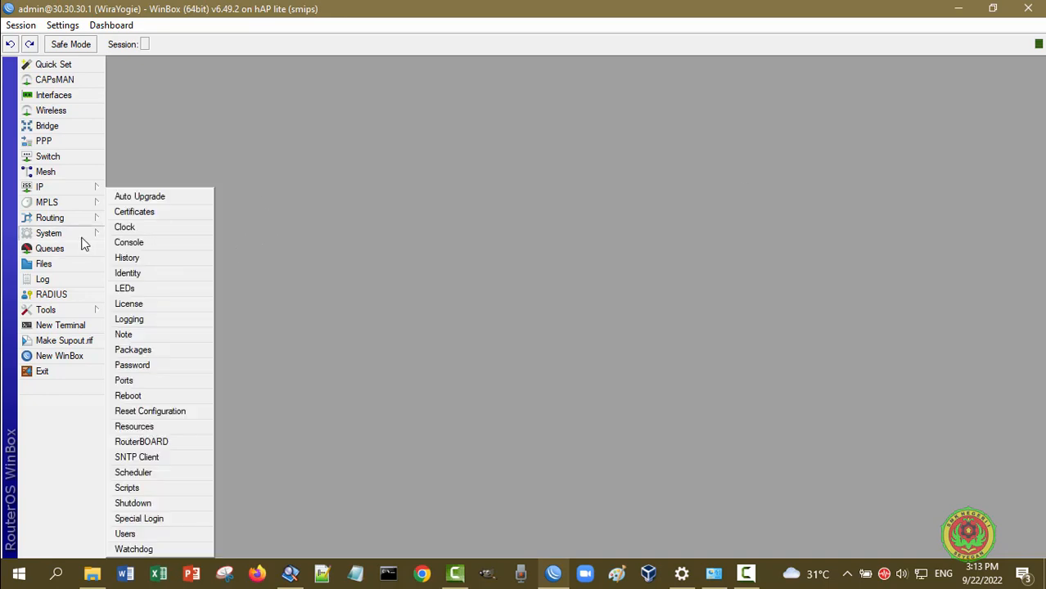
left_click(125, 228)
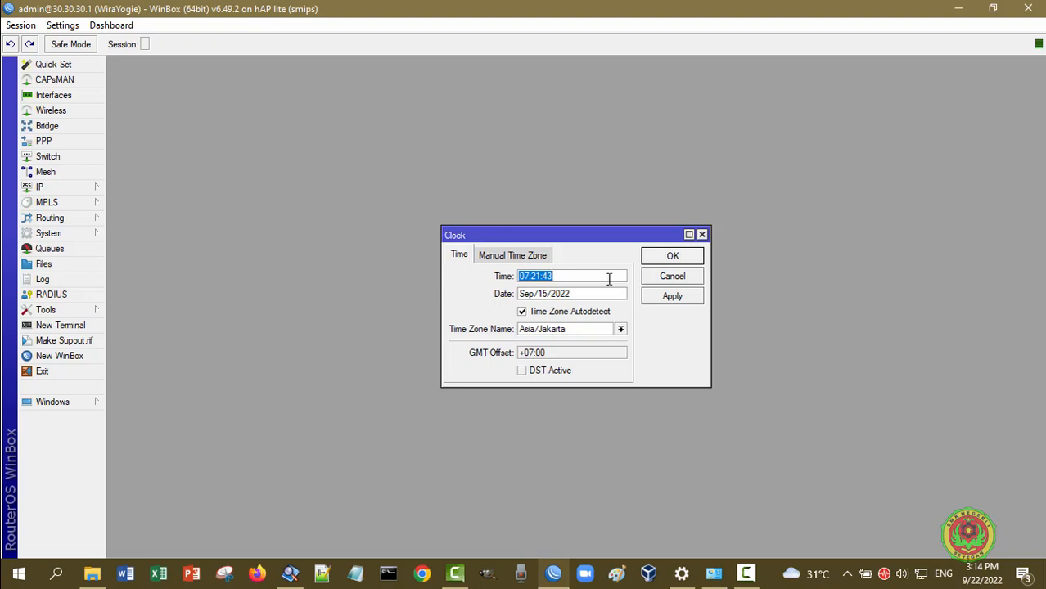
left_click(609, 279)
left_click(525, 313)
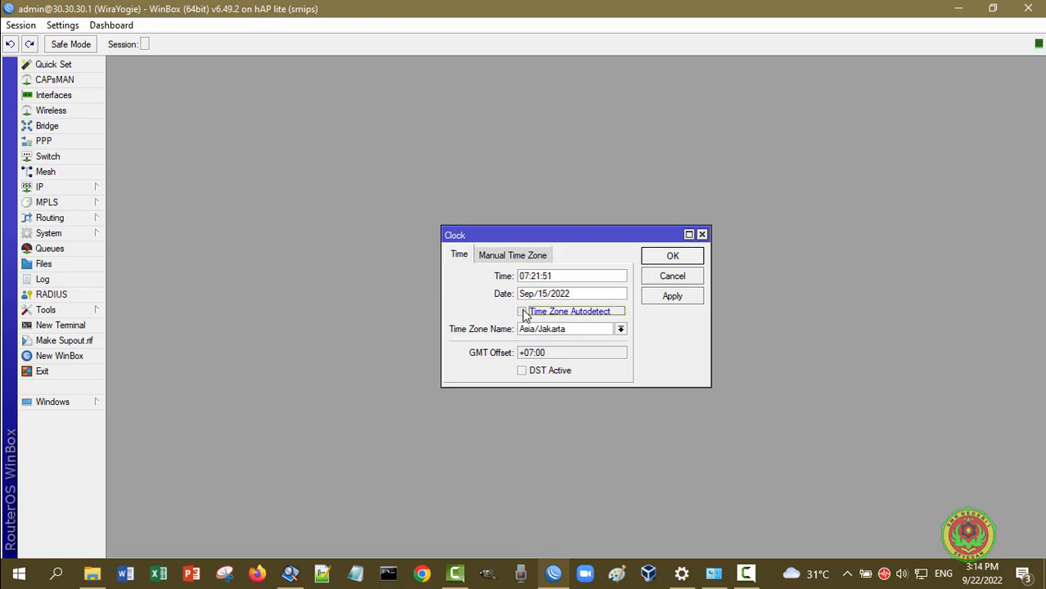
left_click(523, 313)
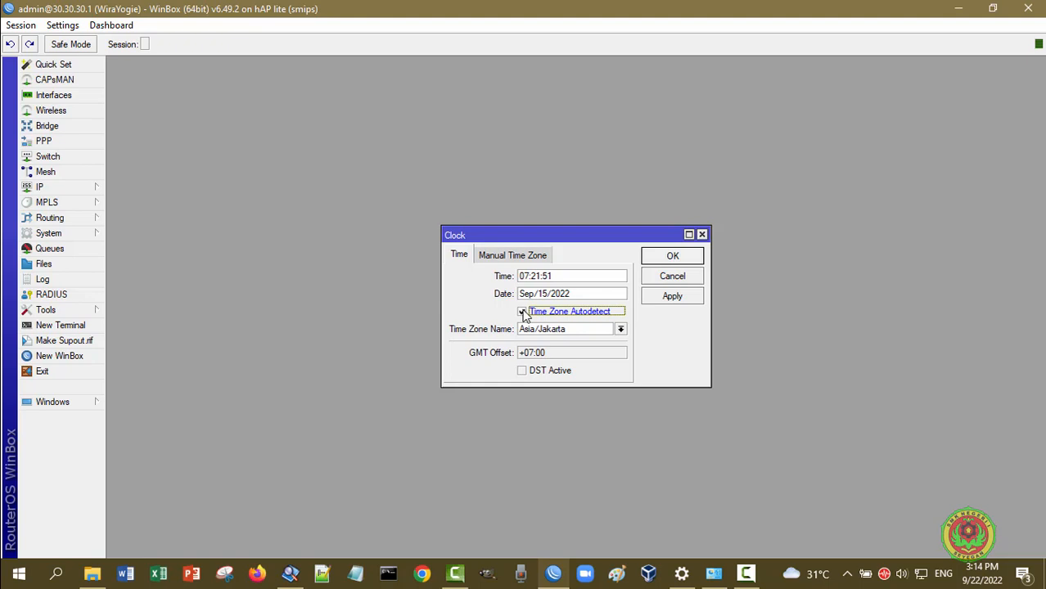
left_click(530, 260)
left_click(459, 255)
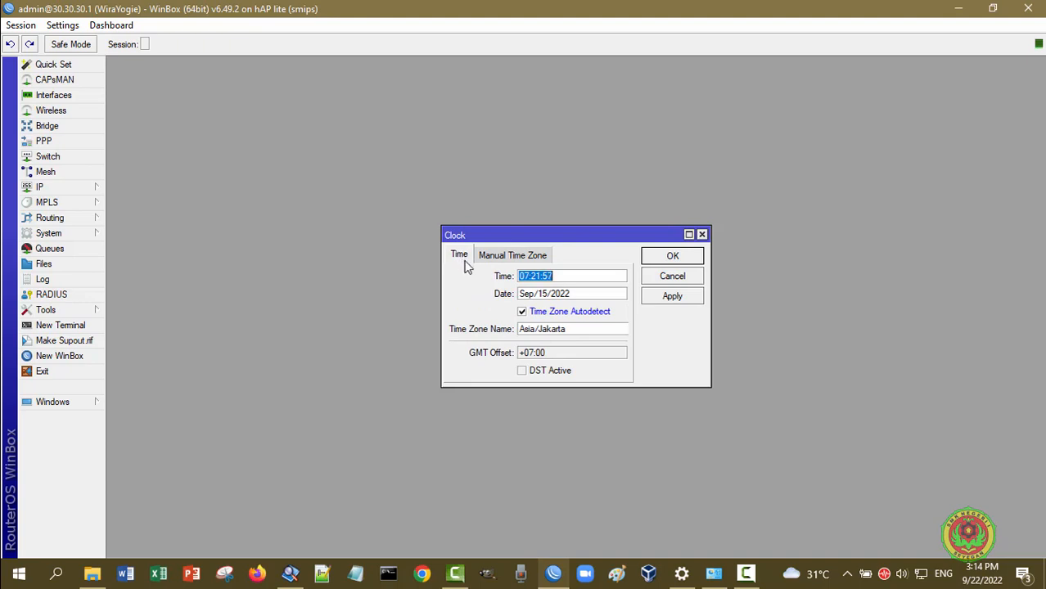
Change the clock to 15:14 and the date from Sep/15/2022 to Sep/22/2022, then apply
left_click(591, 273)
left_click(573, 294)
key("BackSpace")
key("BackSpace")
key("BackSpace")
type("15:")
key("Right")
key("Right")
key("BackSpace")
key("BackSpace")
type("14")
left_click(547, 293)
key("BackSpace")
key("BackSpace")
type("22")
left_click(672, 296)
left_click(674, 256)
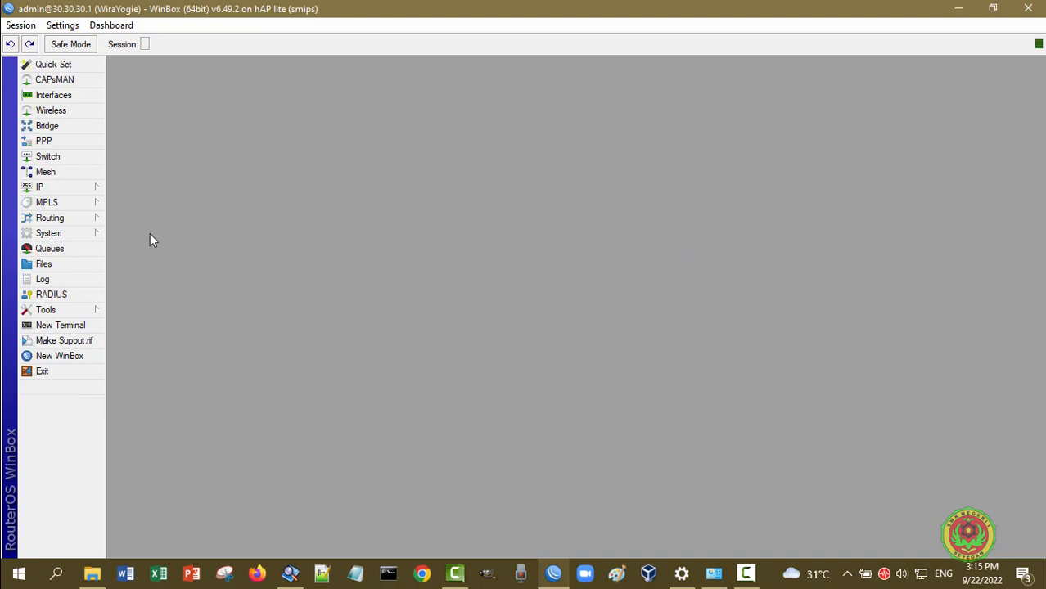
Reopen the clock to confirm Sep/22/2022 near 15:14, apply it unchanged, and reopen the System menu
left_click(75, 235)
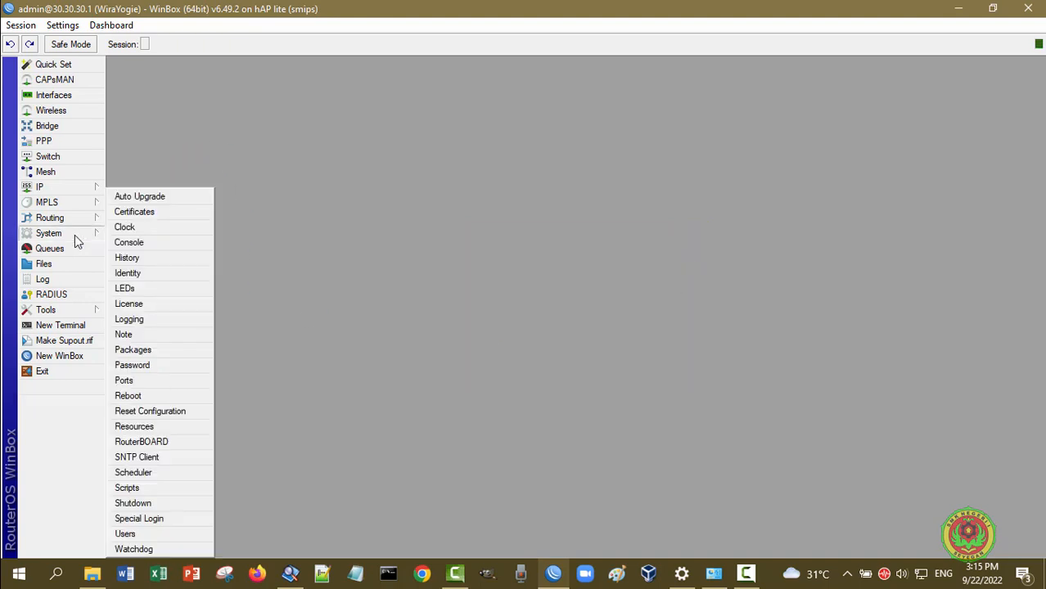
left_click(148, 230)
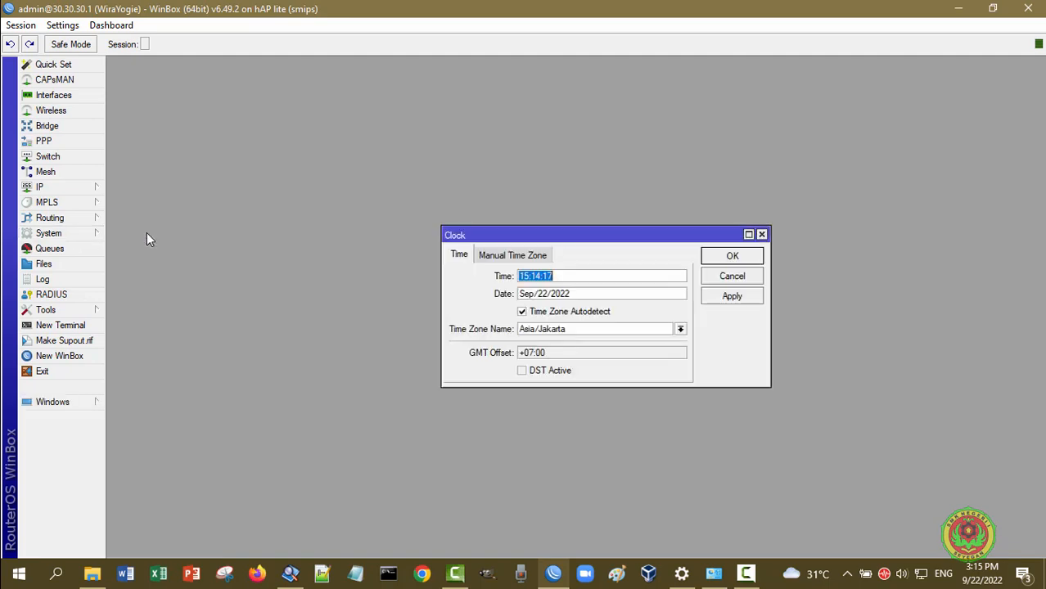
left_click(608, 273)
left_click(732, 298)
left_click(745, 257)
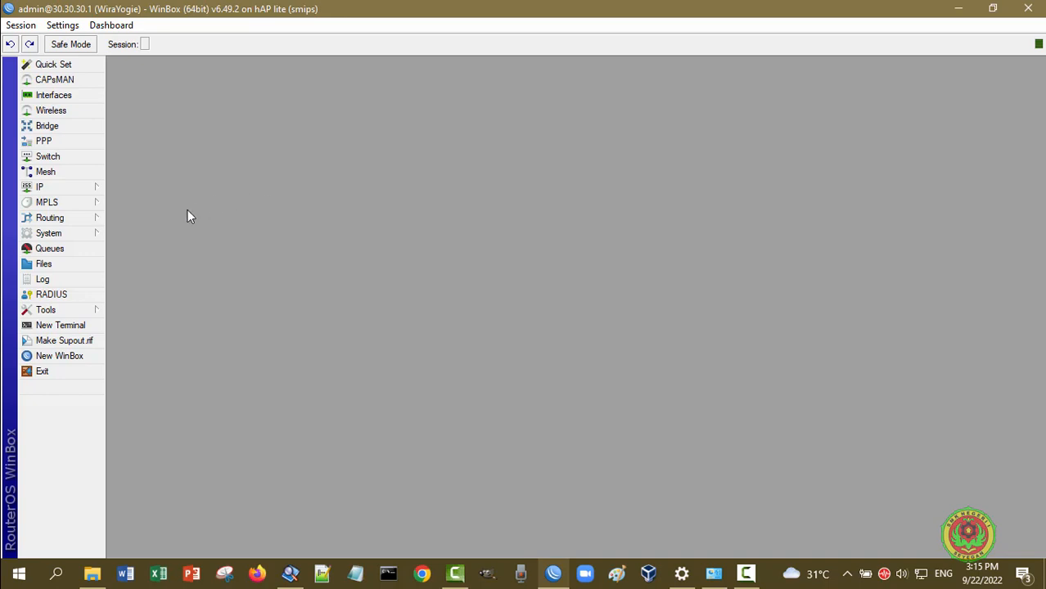
left_click(87, 236)
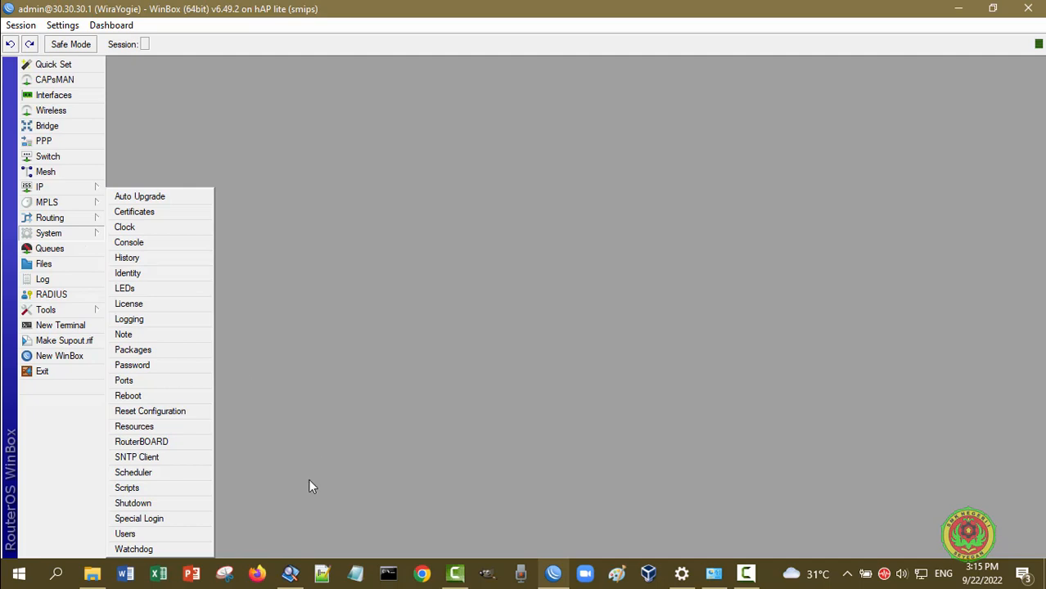
left_click(174, 463)
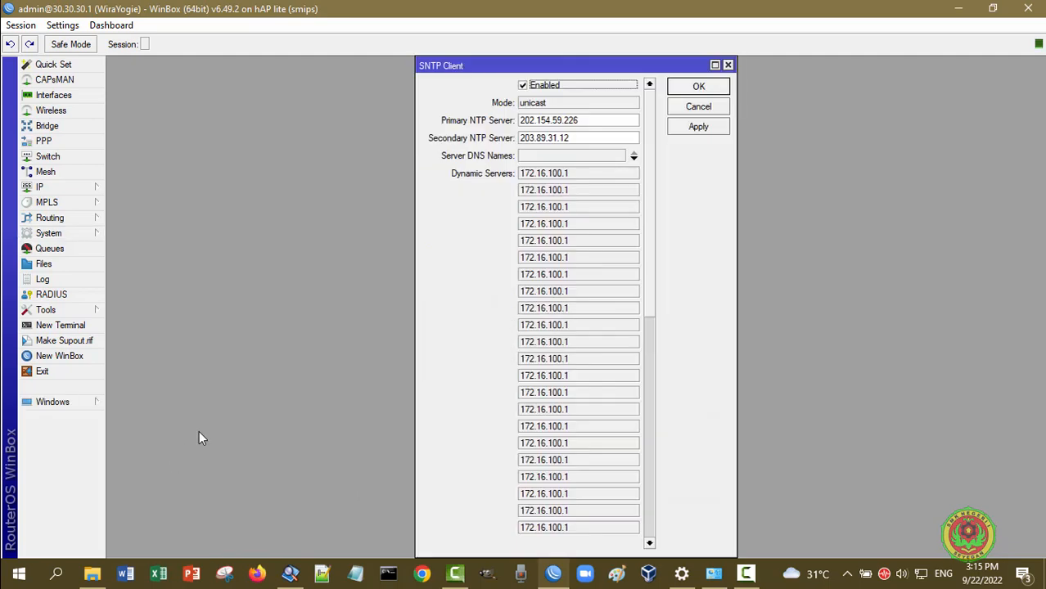
left_click(593, 122)
left_click(593, 141)
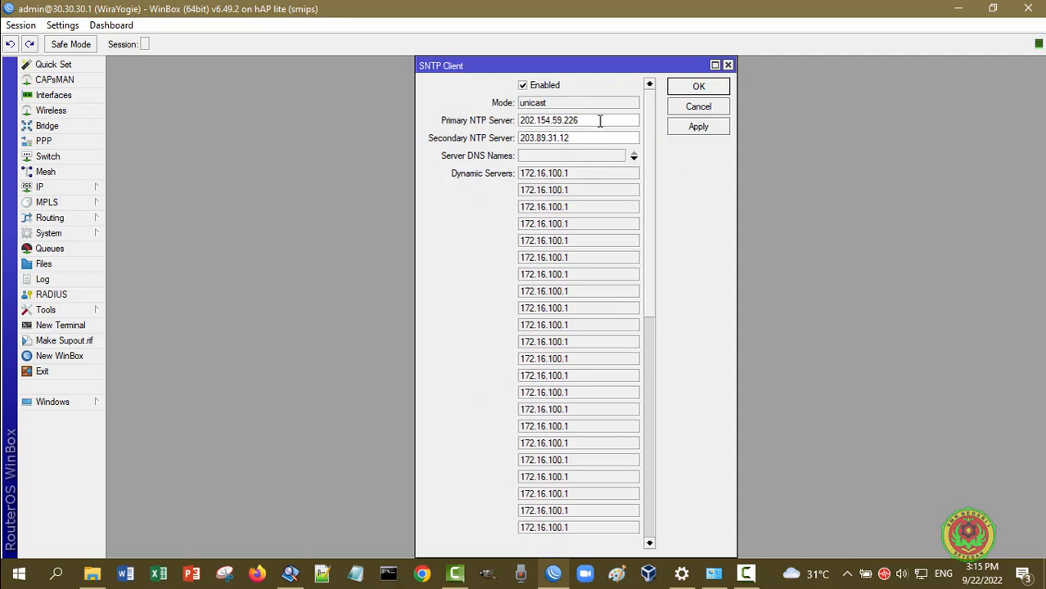
left_click(599, 121)
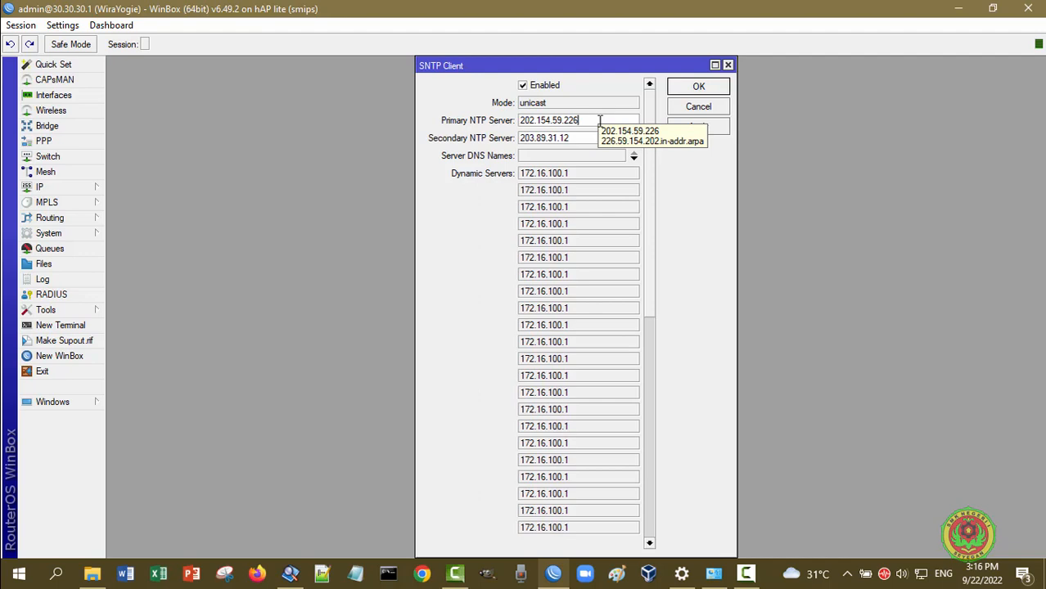
left_click(587, 139)
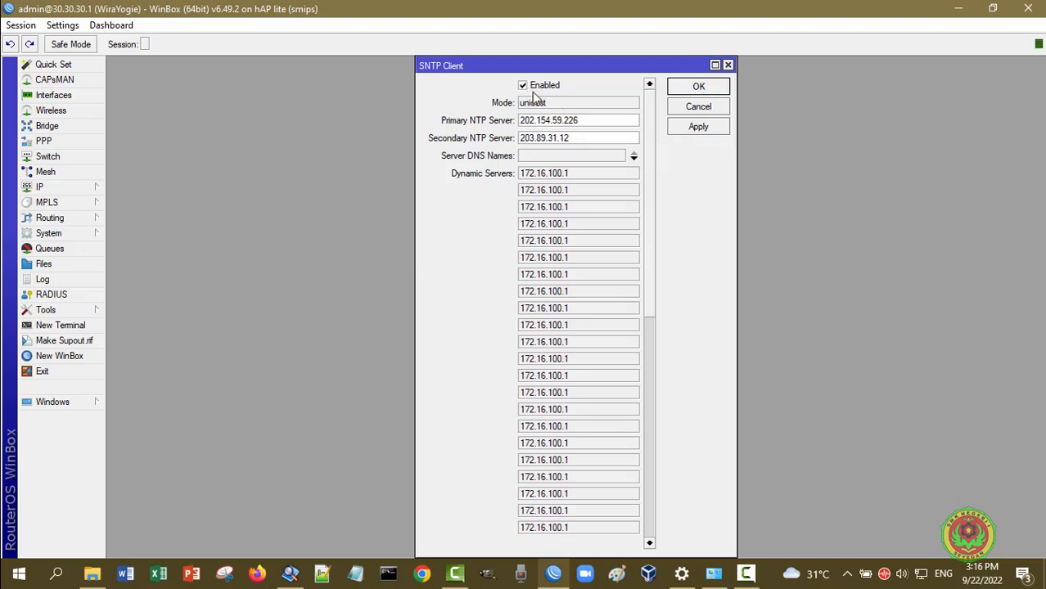
left_click(698, 111)
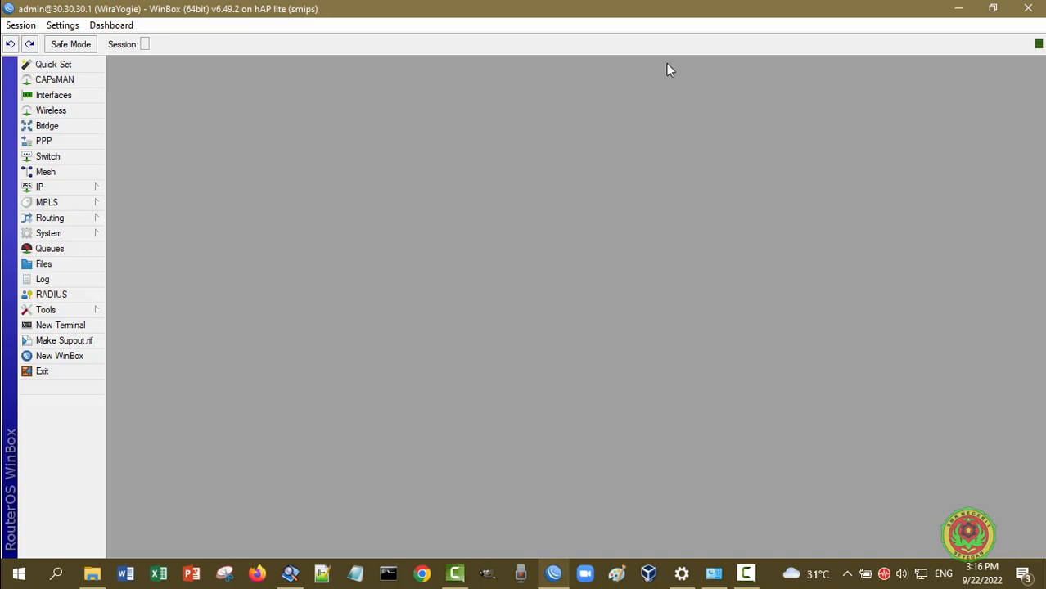
left_click(79, 99)
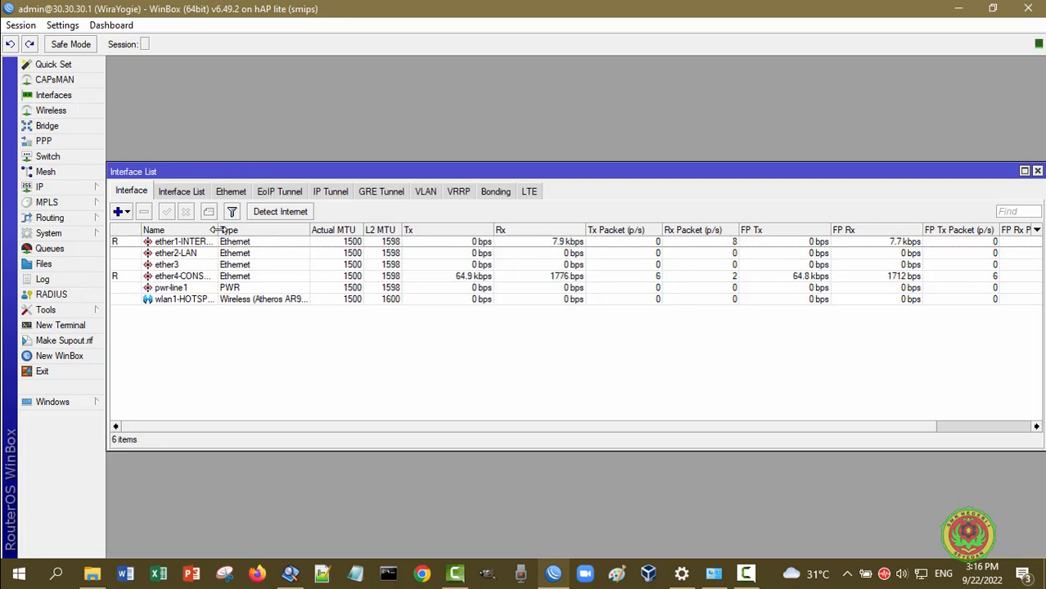
left_click_drag(215, 230, 284, 229)
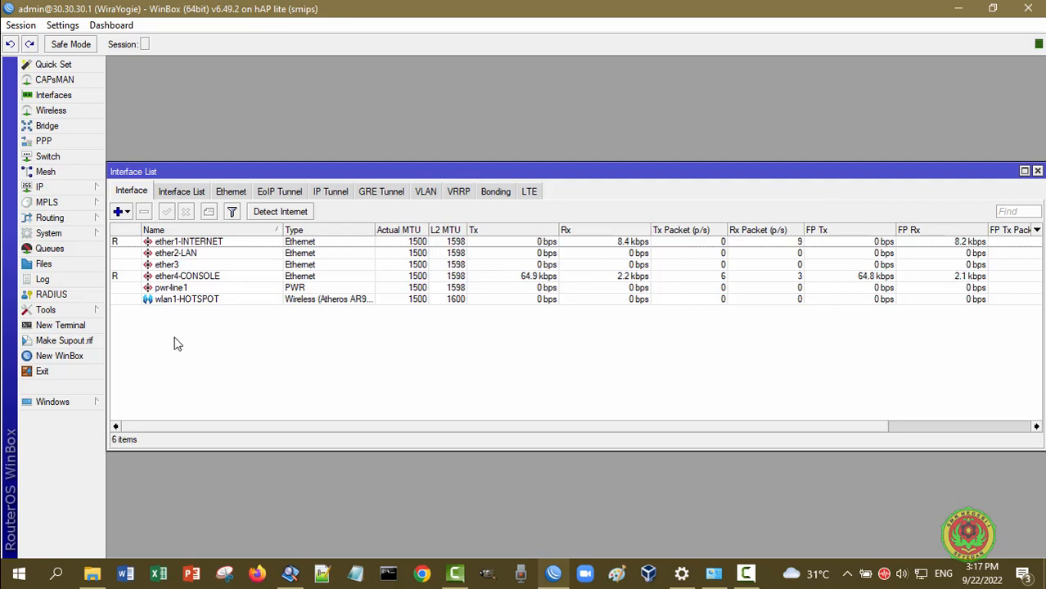
left_click(193, 299)
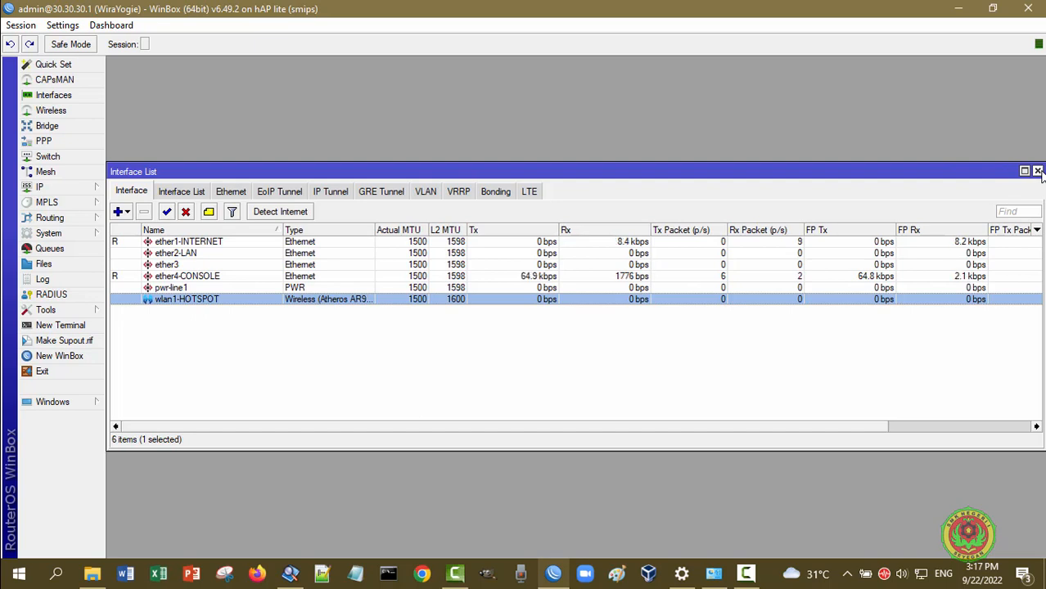
left_click(1037, 171)
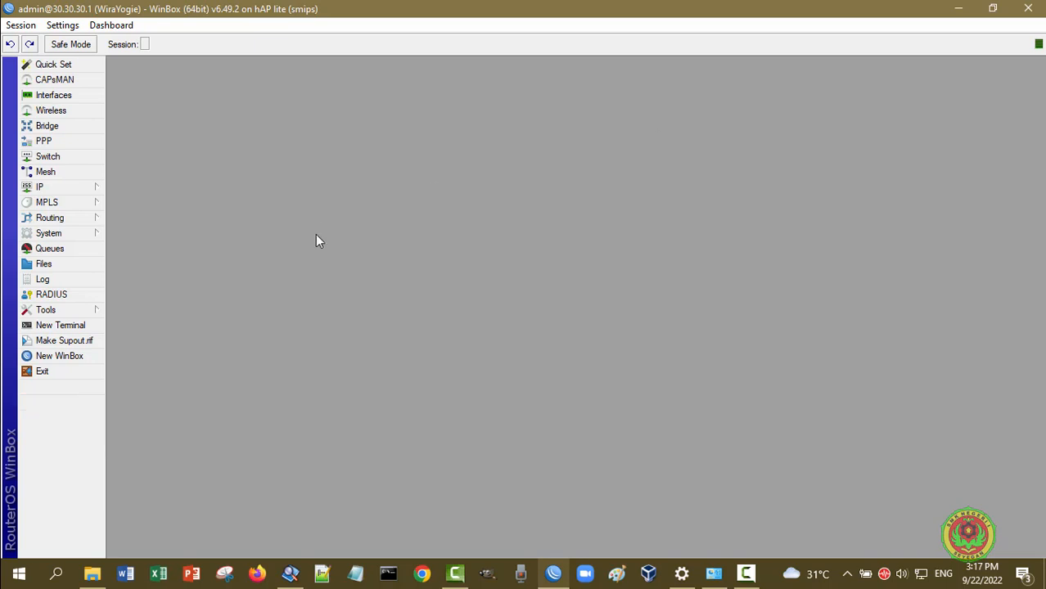
Open IP > Addresses and widen the window, Address and Interface columns to read 192.168.10.212/24 fully
left_click(49, 192)
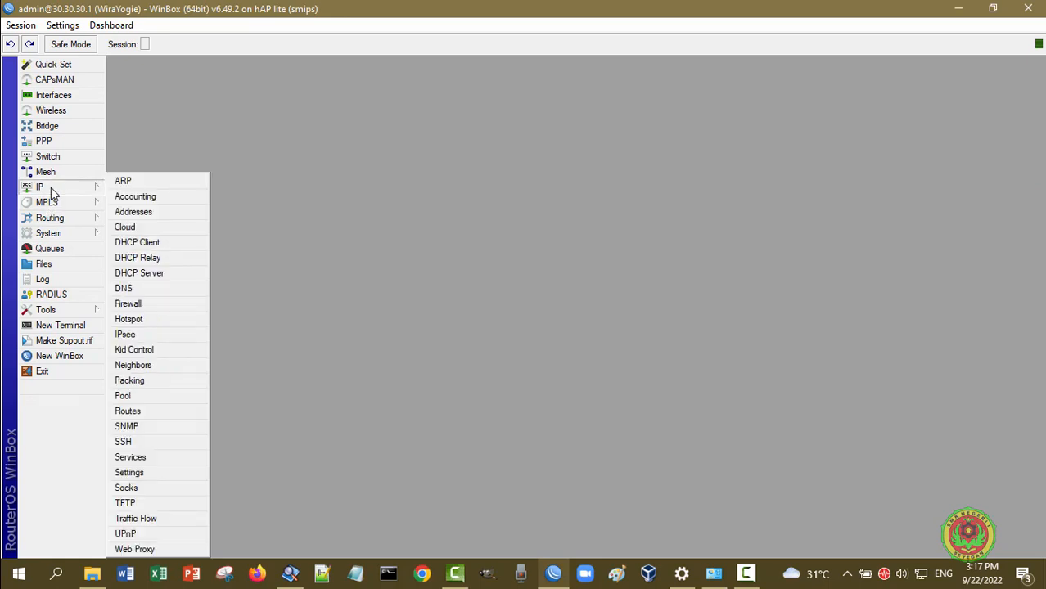
left_click(161, 214)
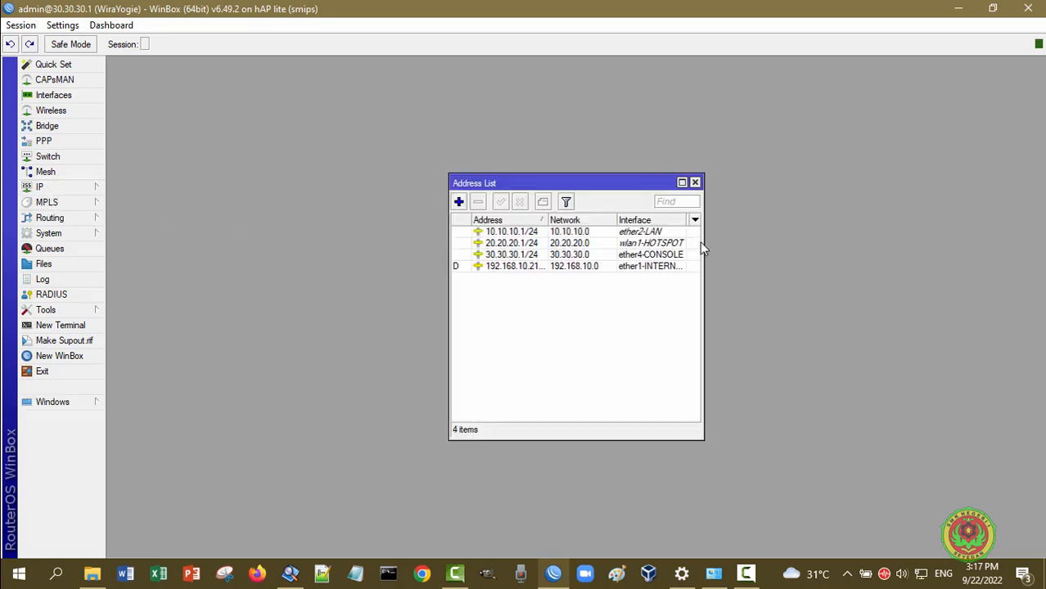
left_click_drag(702, 241, 790, 241)
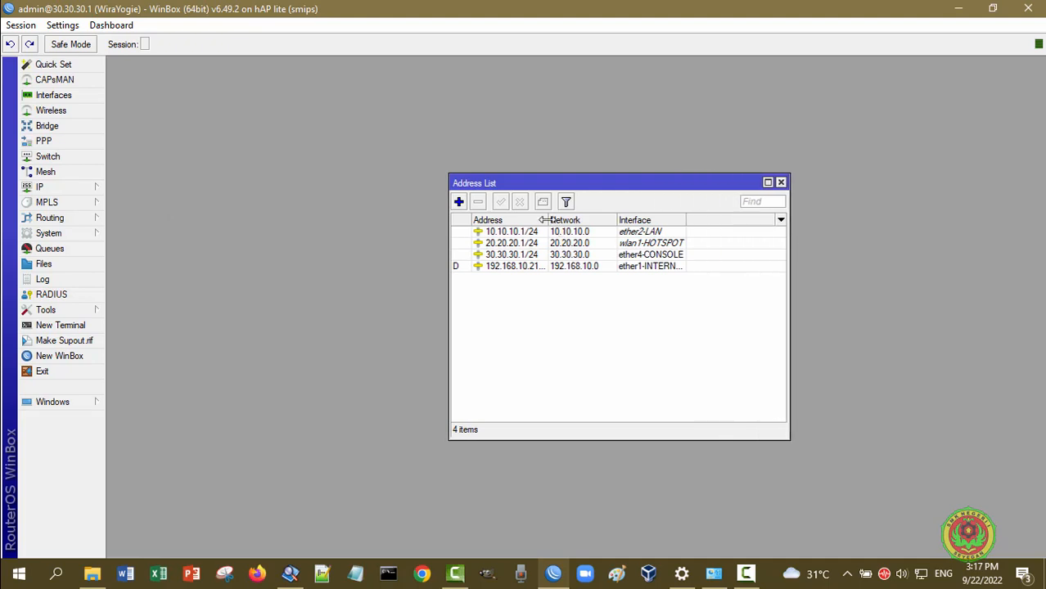
left_click_drag(546, 220, 580, 221)
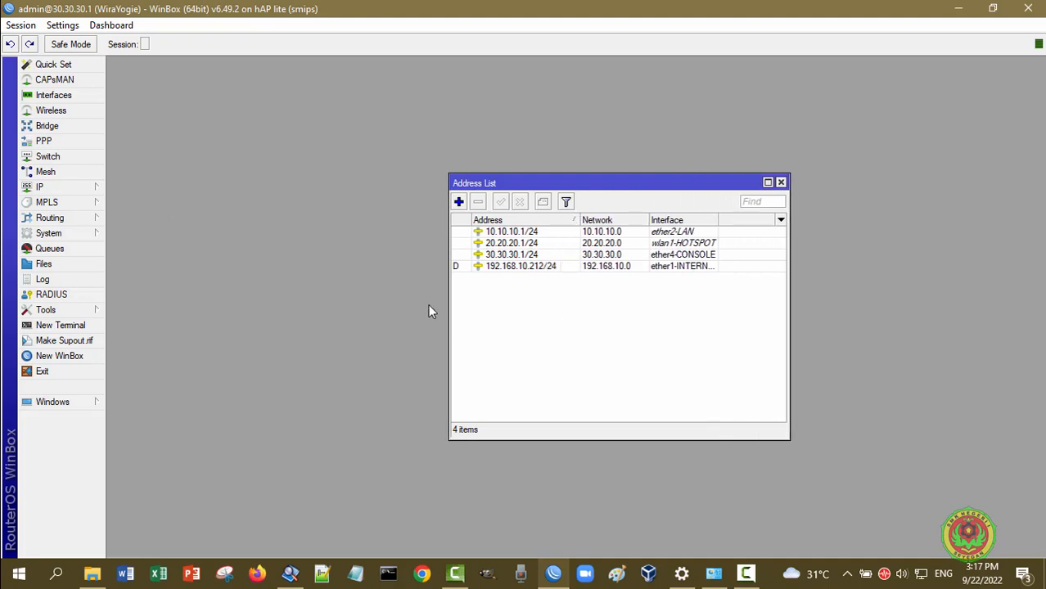
left_click_drag(716, 221, 749, 221)
Review the ether1-INTERNET DHCP client, cancelling a new client on ether1-INTERNET instead of adding it
left_click(781, 183)
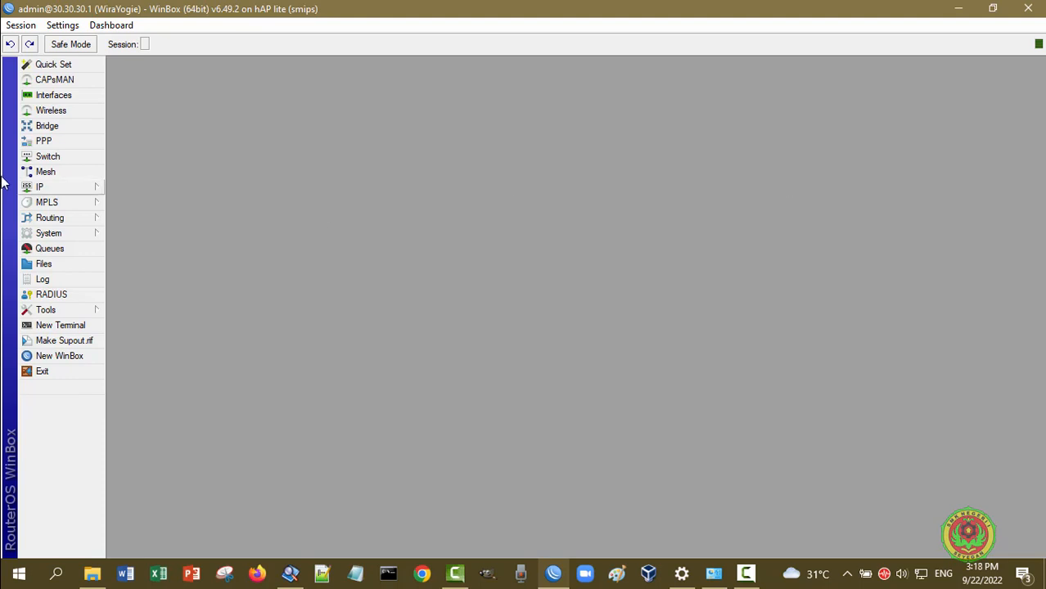
left_click(66, 187)
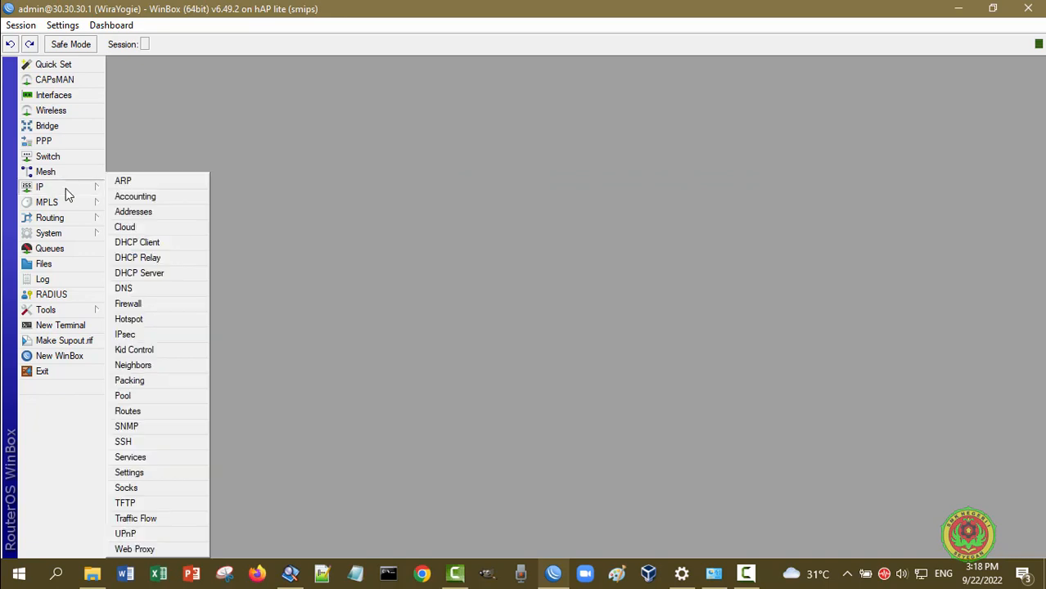
left_click(184, 246)
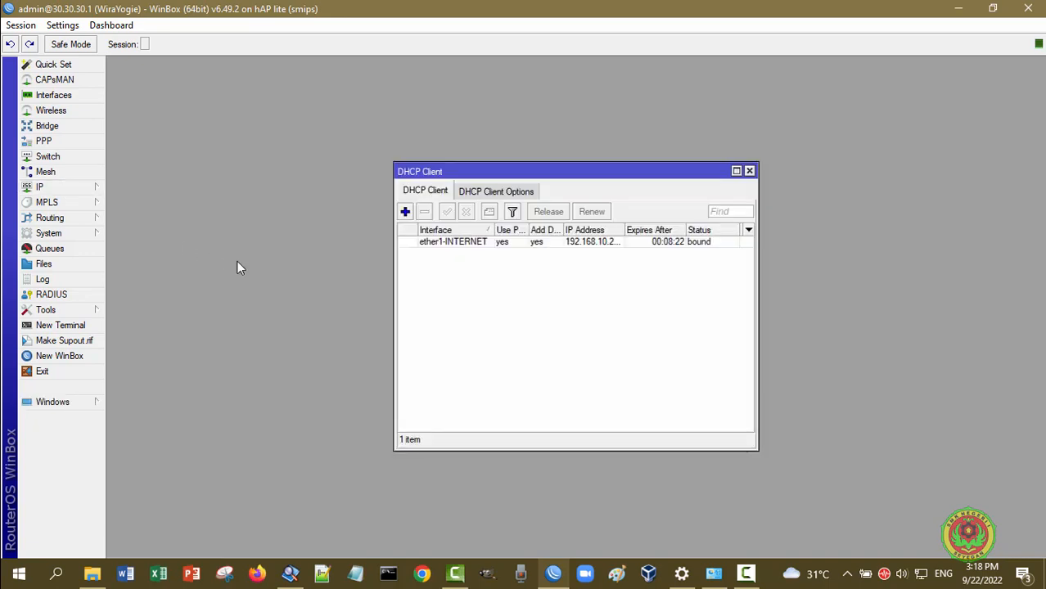
left_click(405, 212)
left_click(623, 235)
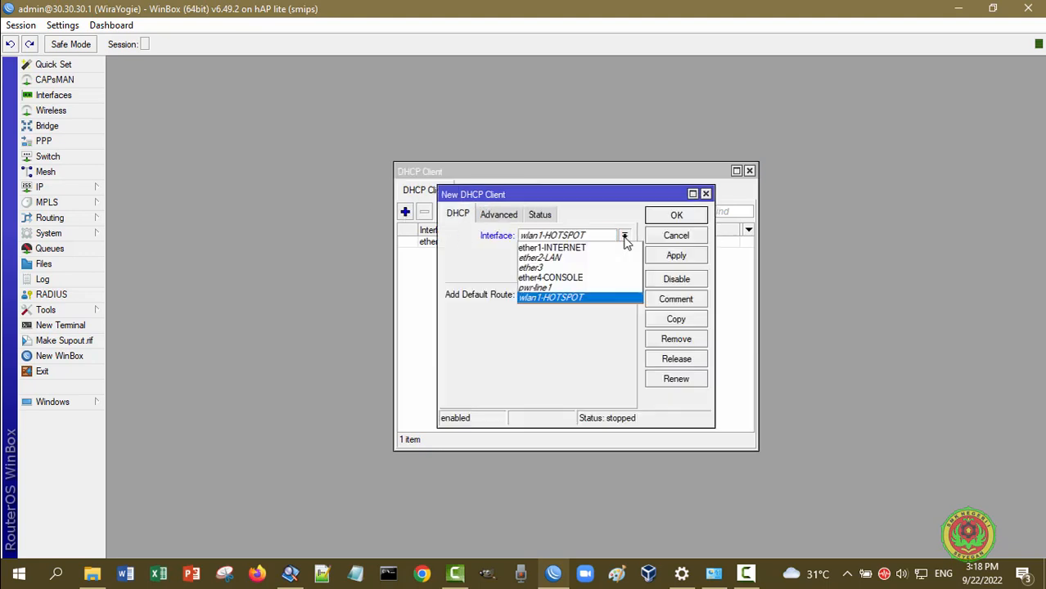
left_click(616, 249)
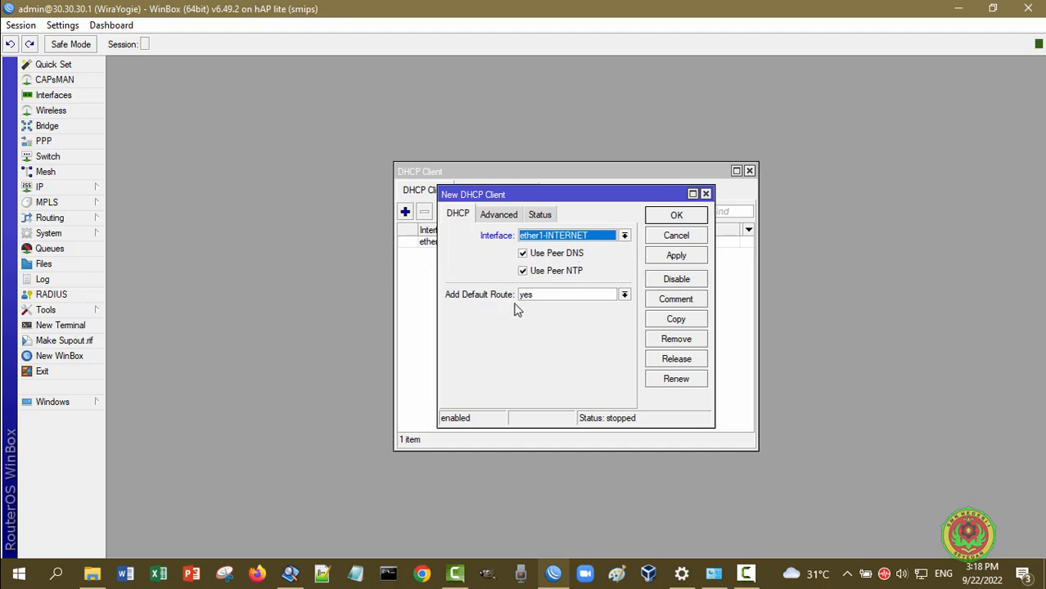
left_click(690, 236)
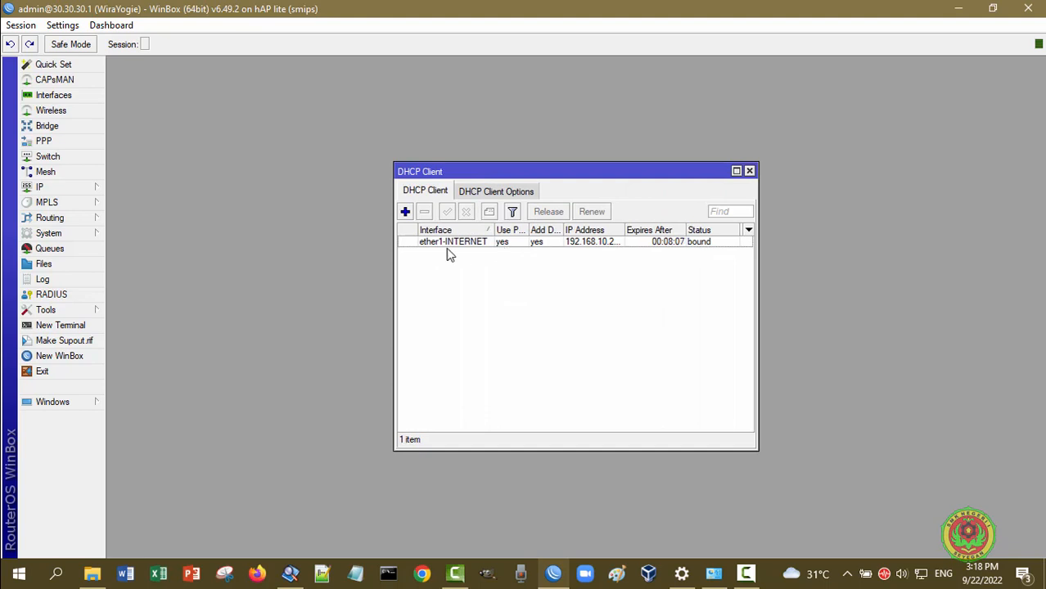
left_click(749, 171)
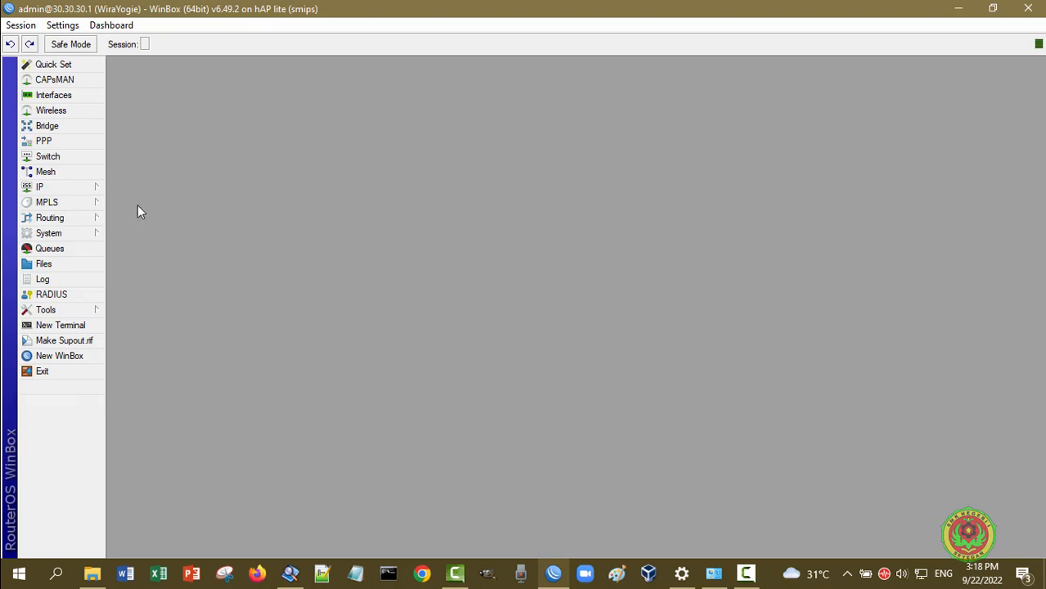
left_click(67, 188)
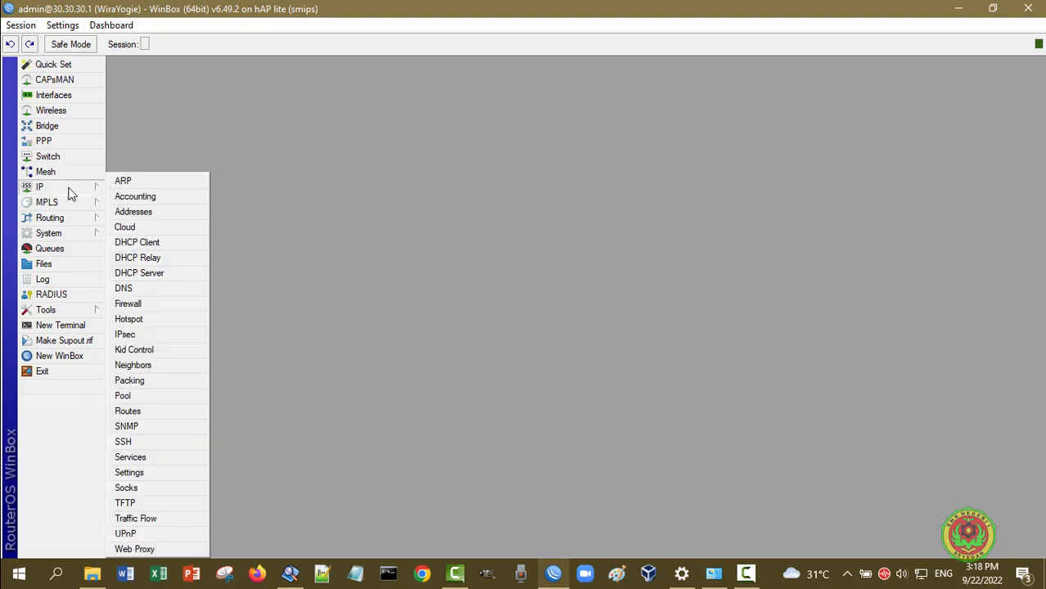
left_click(155, 293)
scroll(665, 367, "down", 3)
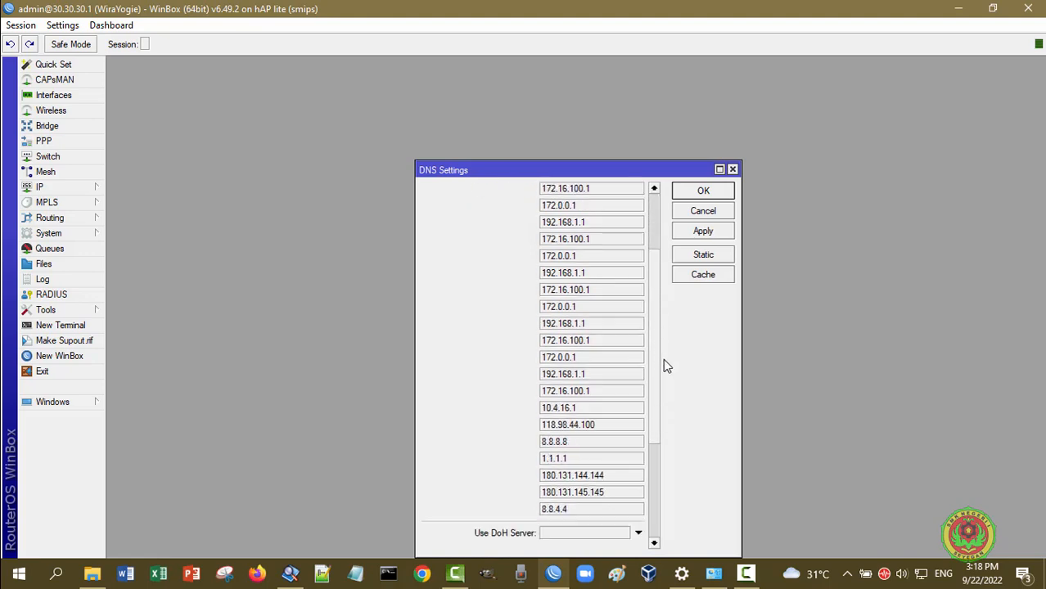
scroll(664, 367, "down", 4)
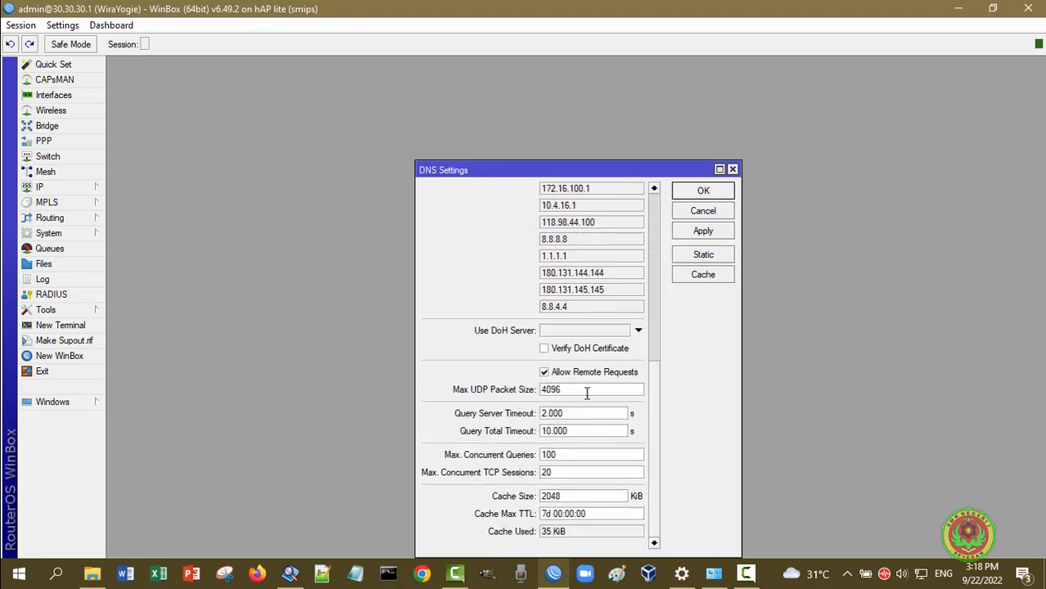
left_click(701, 212)
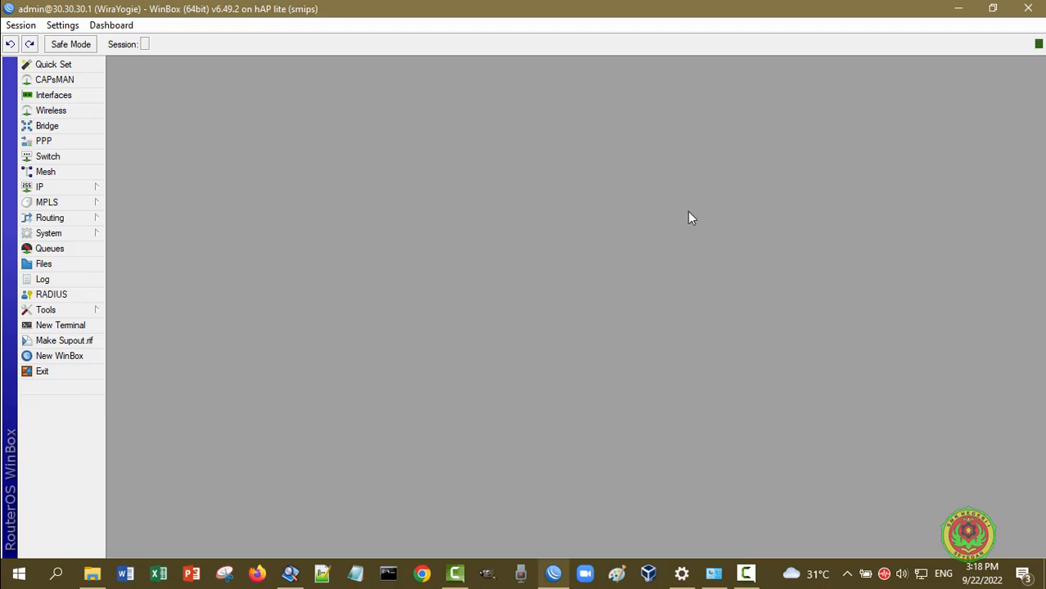
left_click(77, 189)
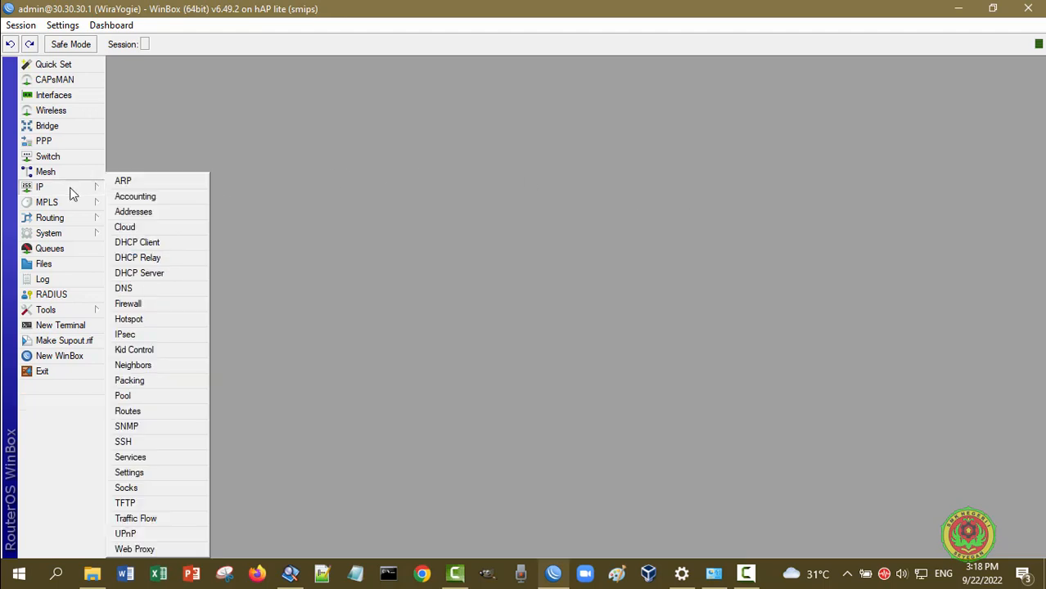
left_click(152, 305)
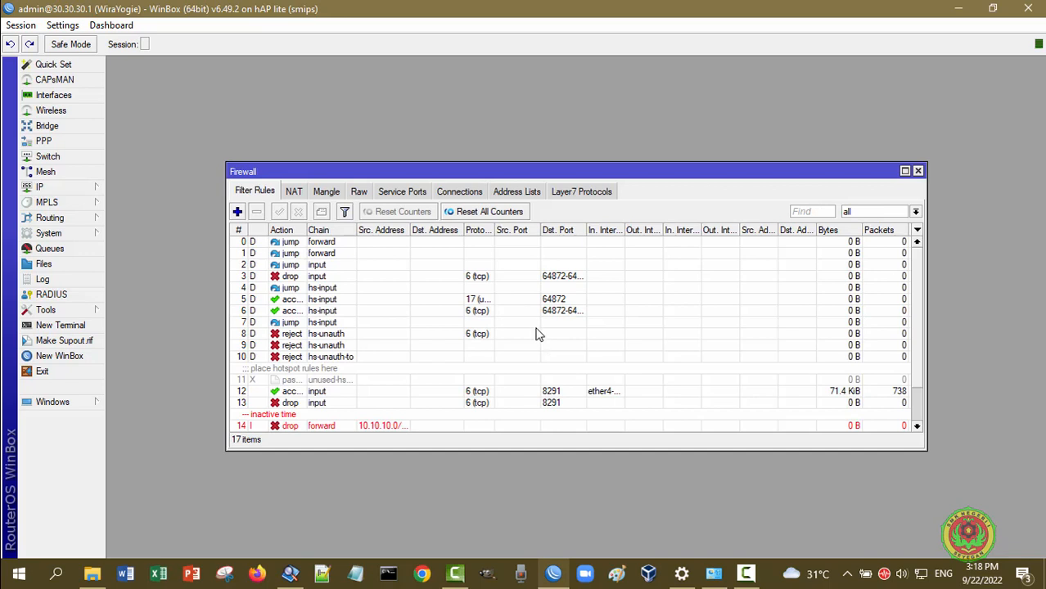
scroll(385, 320, "down", 2)
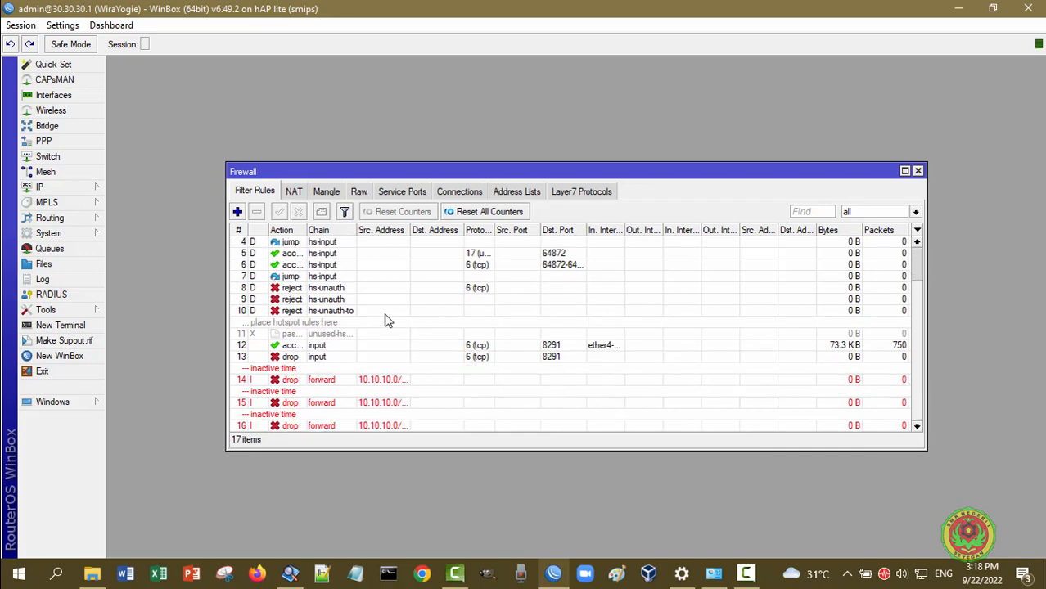
scroll(385, 320, "up", 2)
left_click(294, 191)
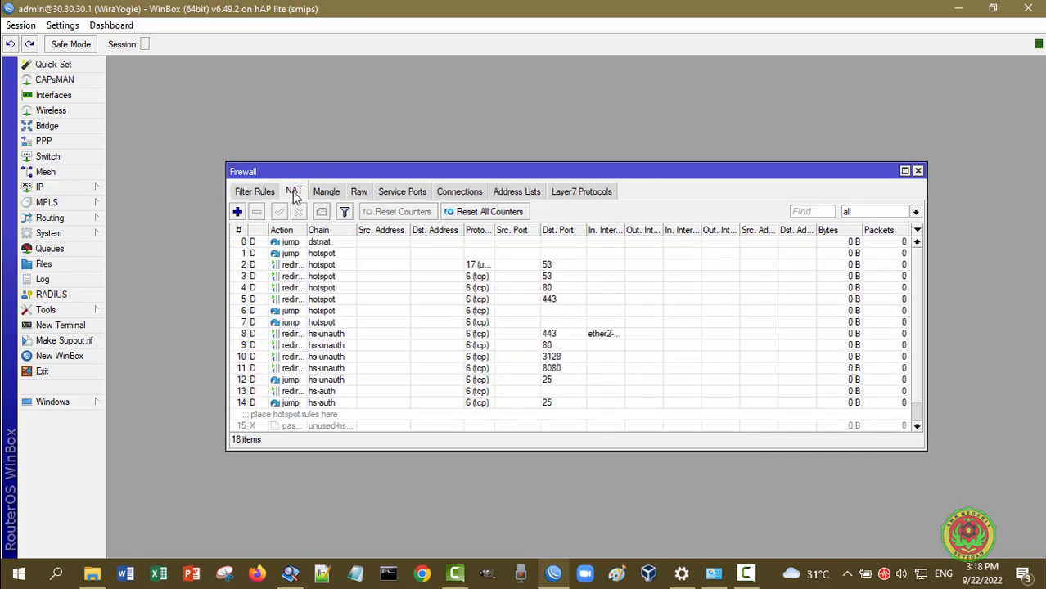
scroll(438, 332, "down", 1)
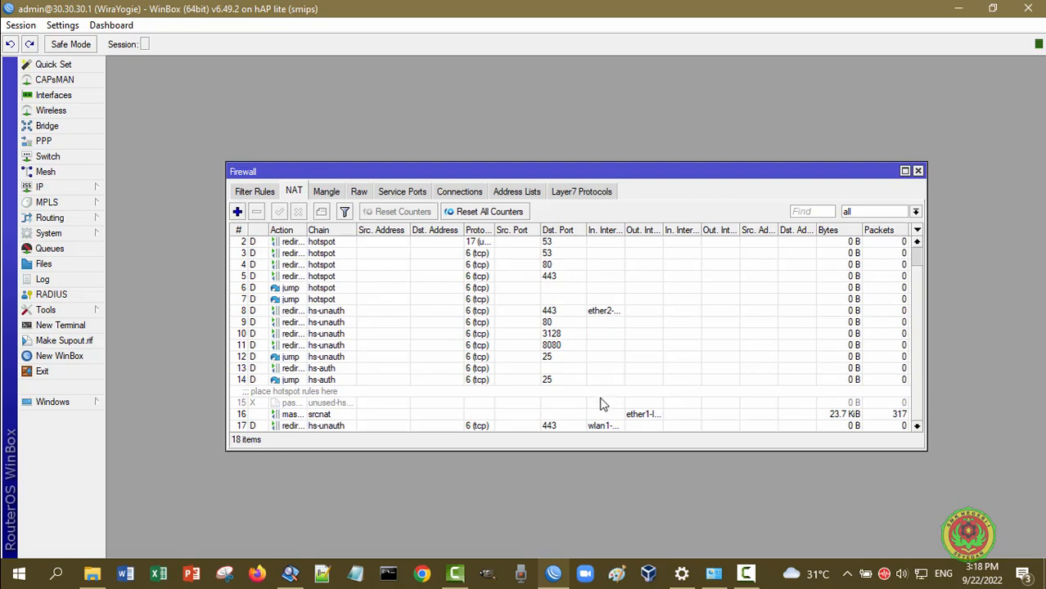
double_click(327, 417)
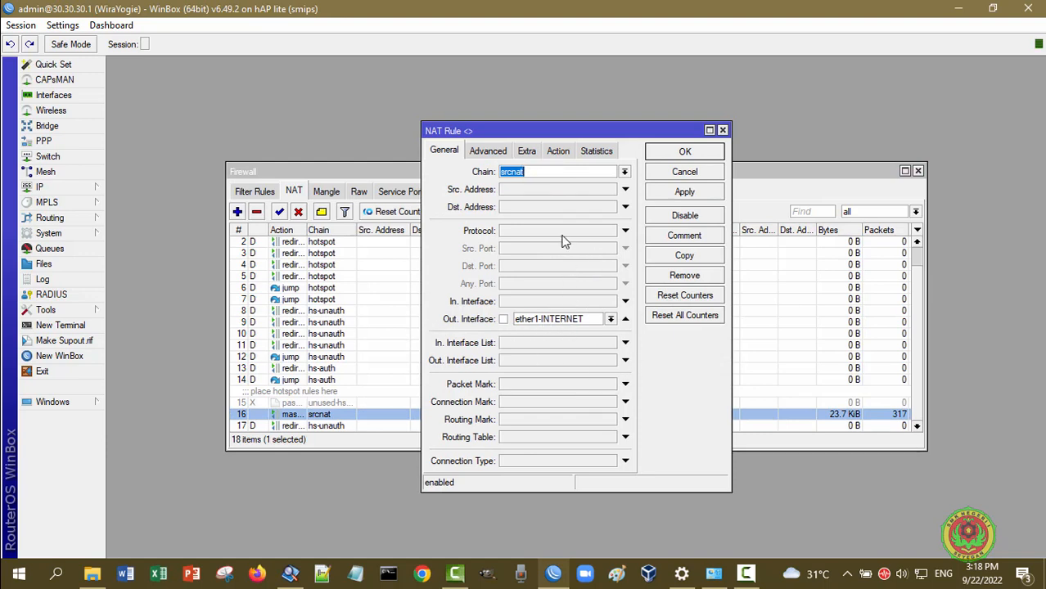
left_click(561, 158)
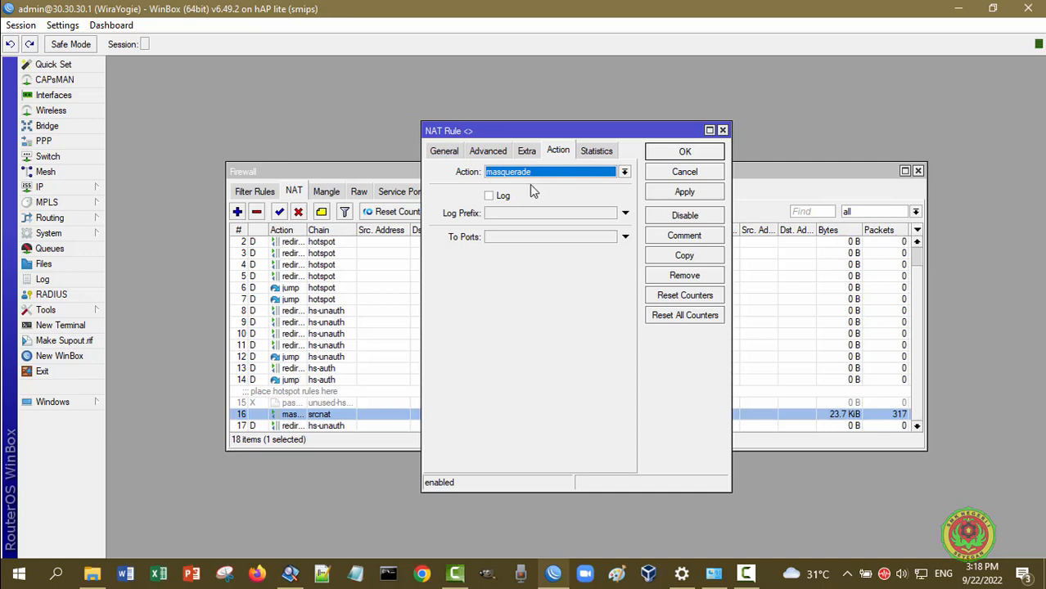
left_click(719, 175)
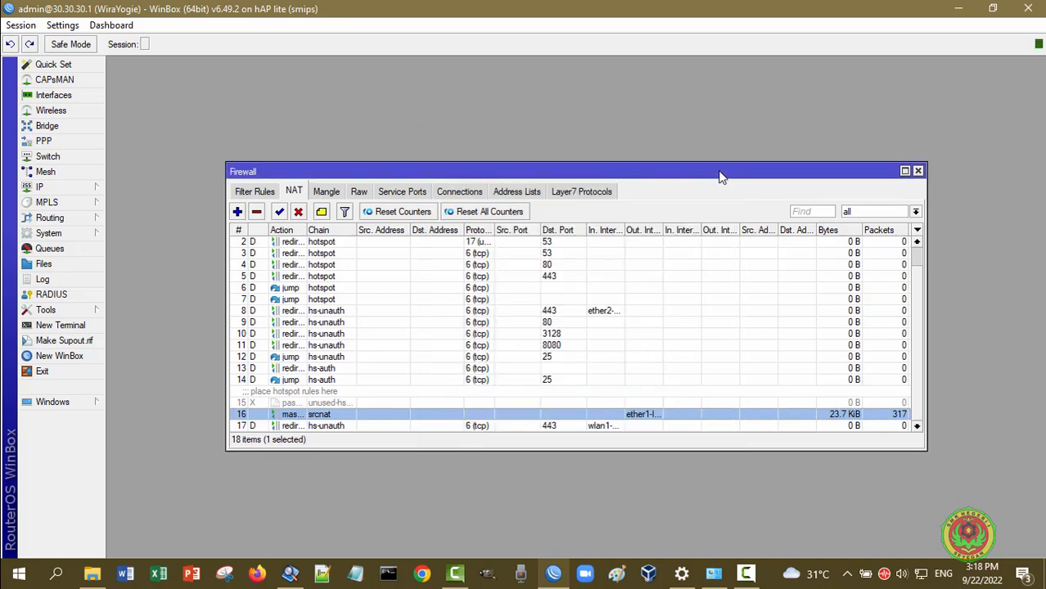
left_click(918, 172)
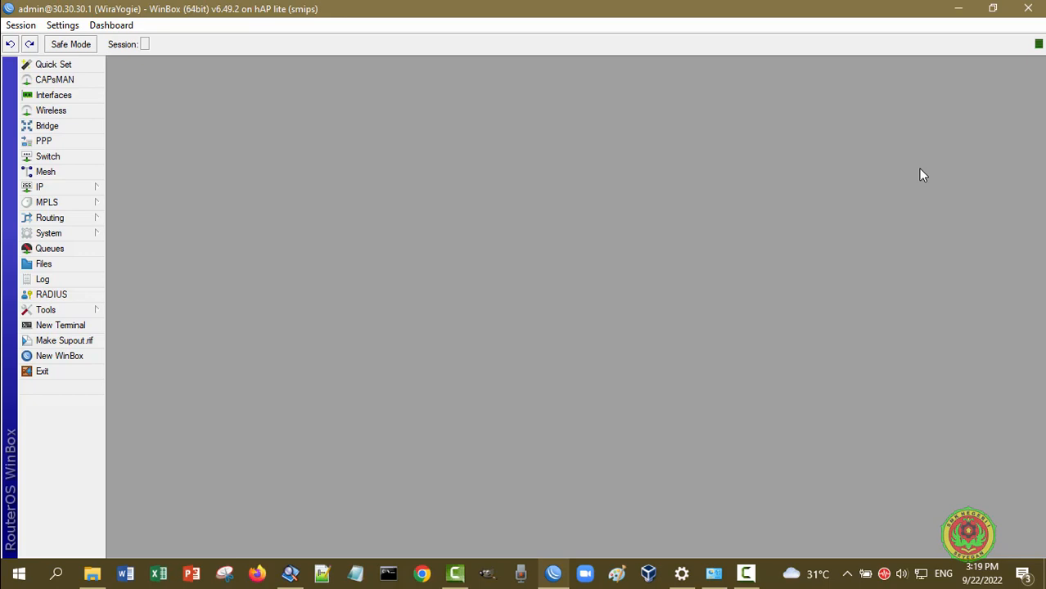
left_click(71, 97)
left_click(56, 115)
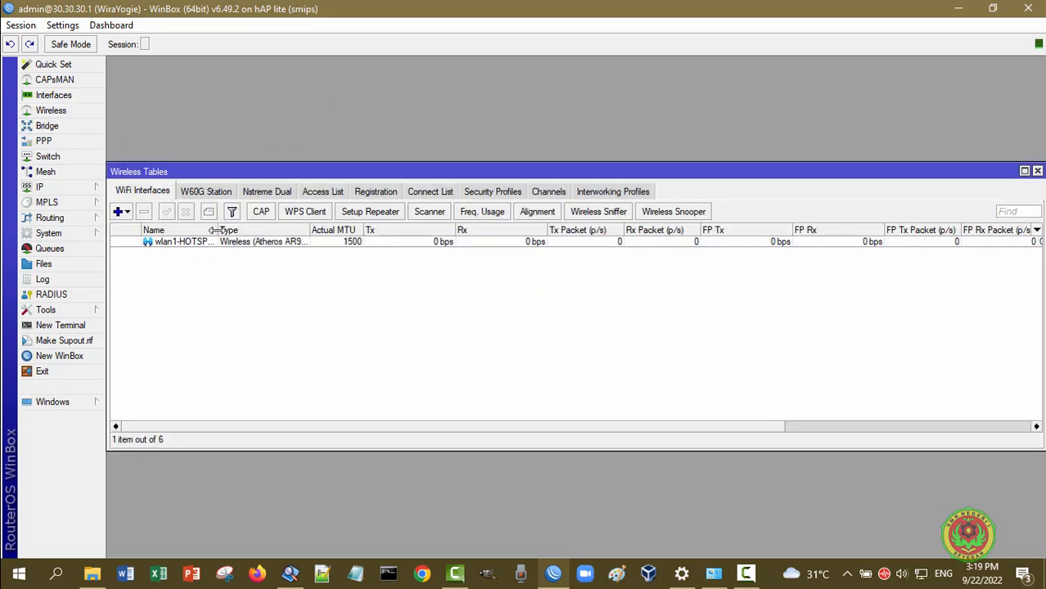
left_click_drag(215, 230, 305, 231)
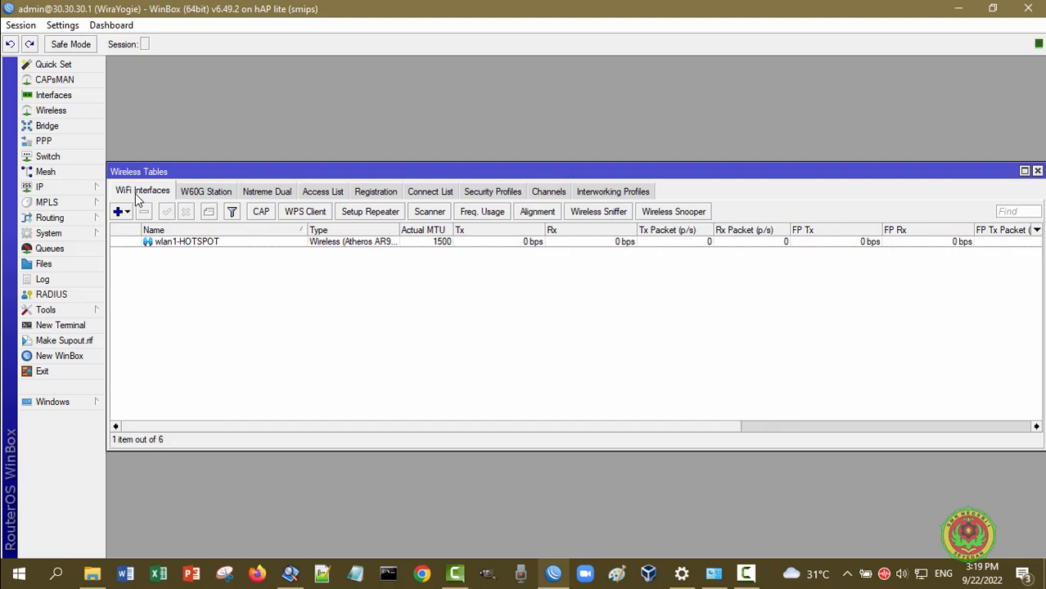
double_click(207, 246)
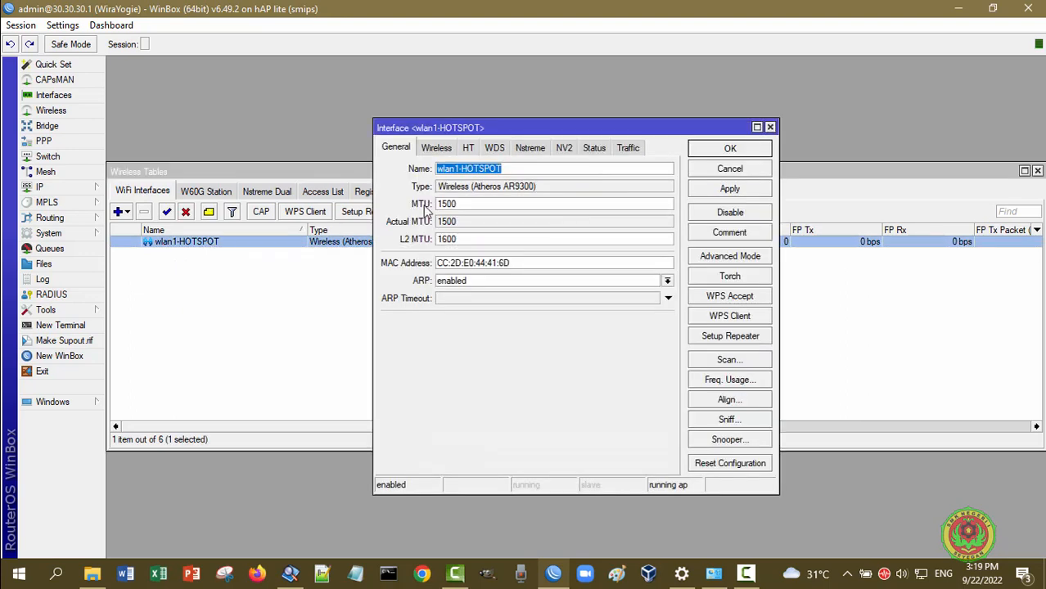
left_click(435, 149)
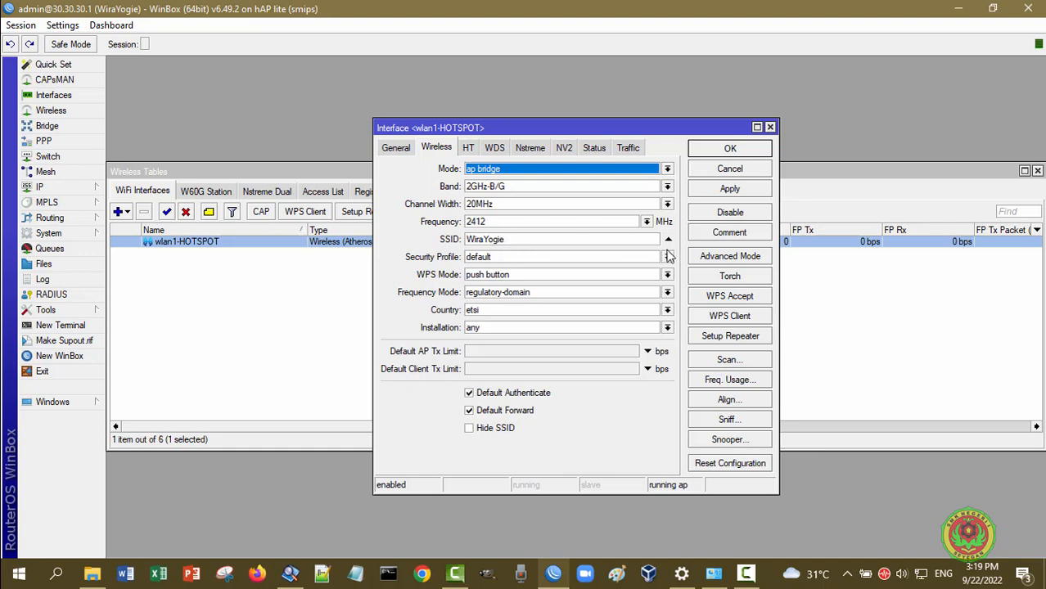
left_click(706, 259)
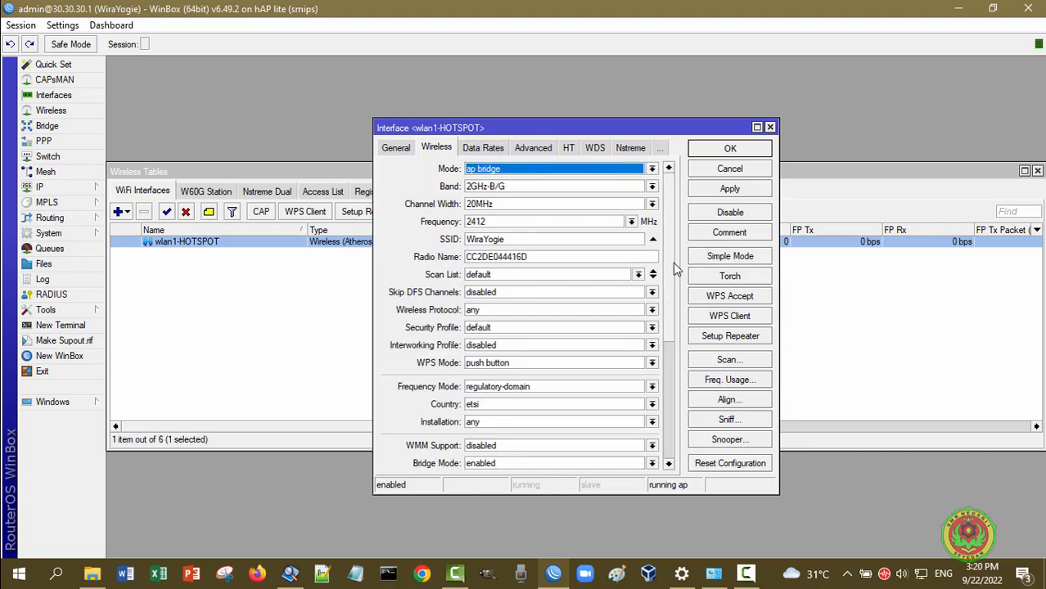
scroll(673, 270, "down", 4)
scroll(667, 368, "down", 5)
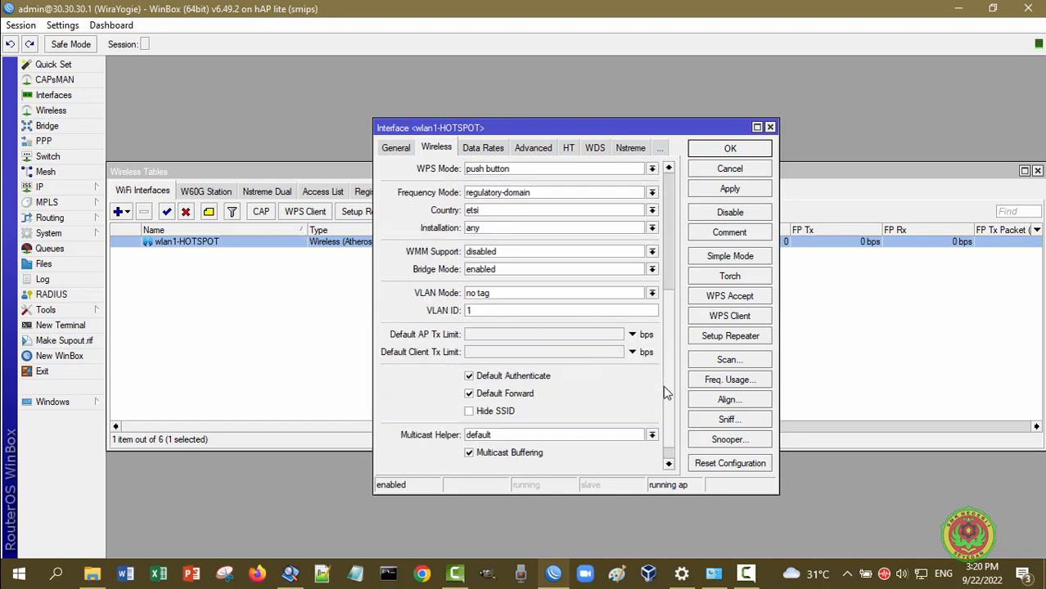
scroll(675, 352, "down", 1)
scroll(696, 245, "up", 10)
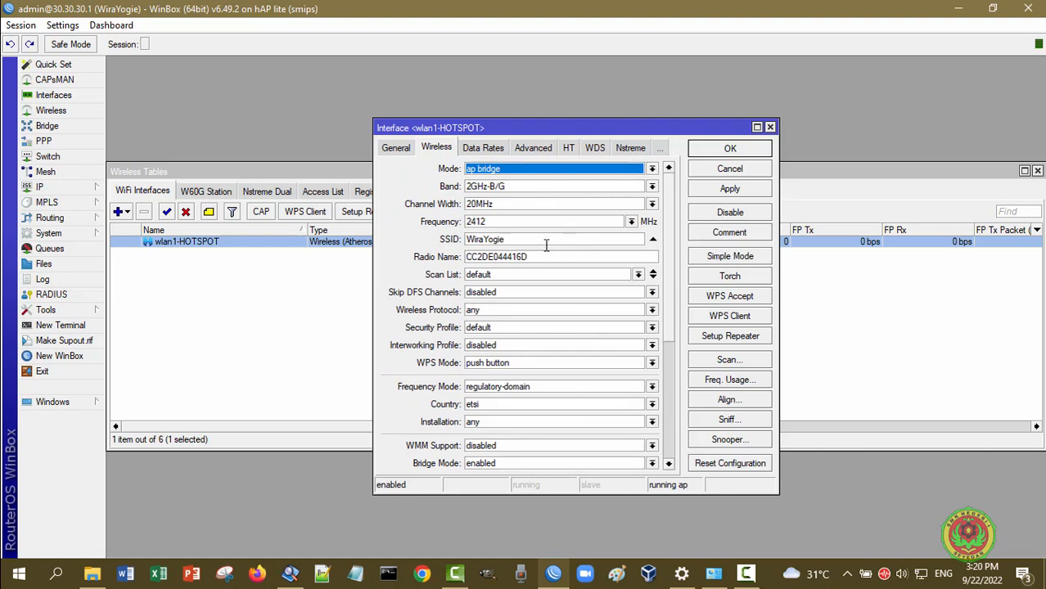
left_click(743, 171)
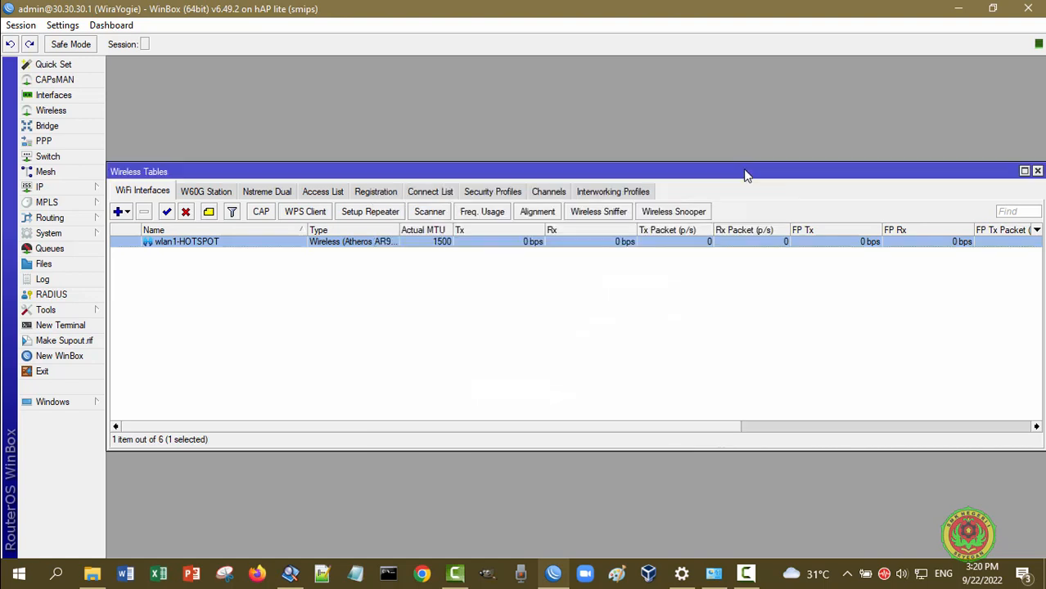
left_click(1037, 171)
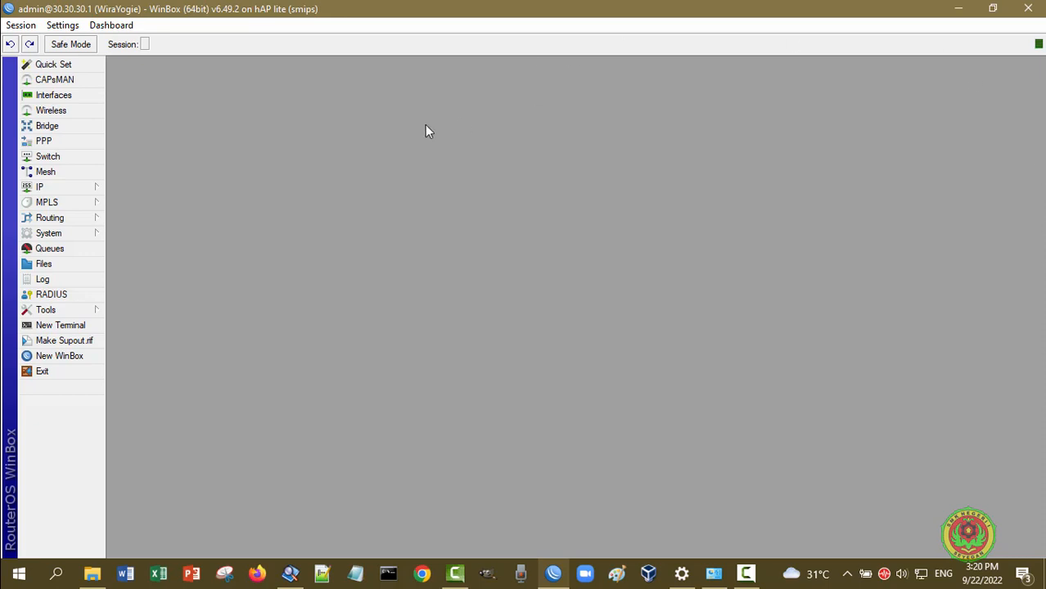
Open the IP Pool and Address List windows and line them up side by side
left_click(86, 189)
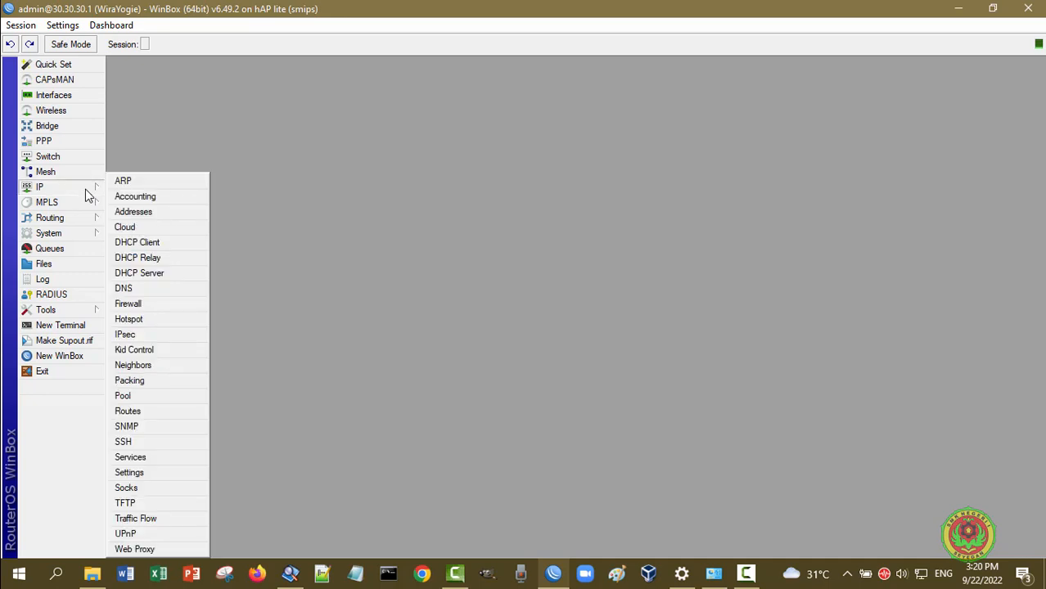
left_click(128, 398)
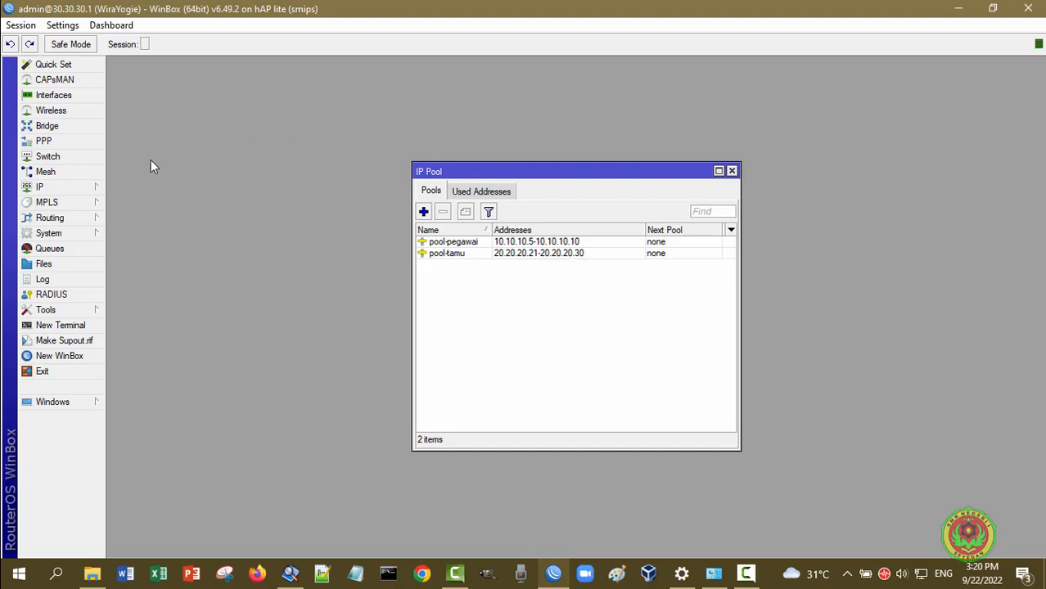
left_click(66, 188)
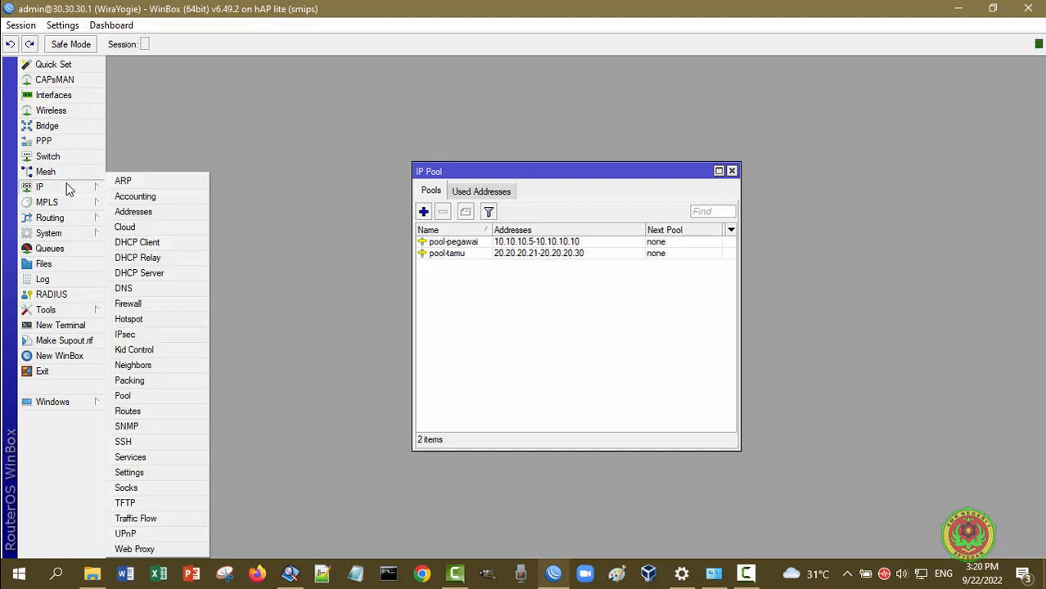
left_click(139, 212)
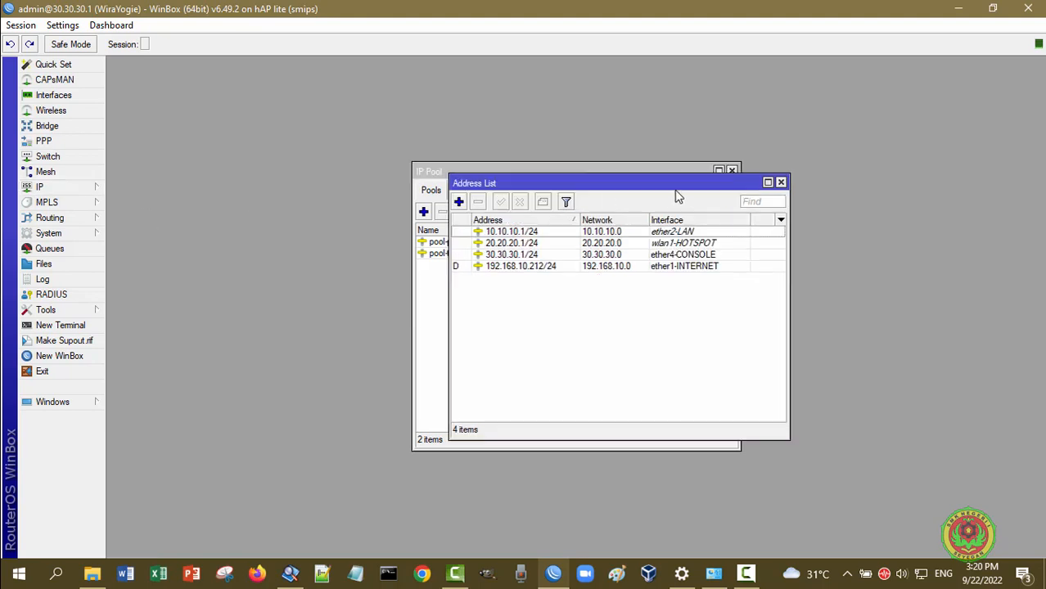
left_click_drag(675, 190, 404, 190)
left_click(623, 170)
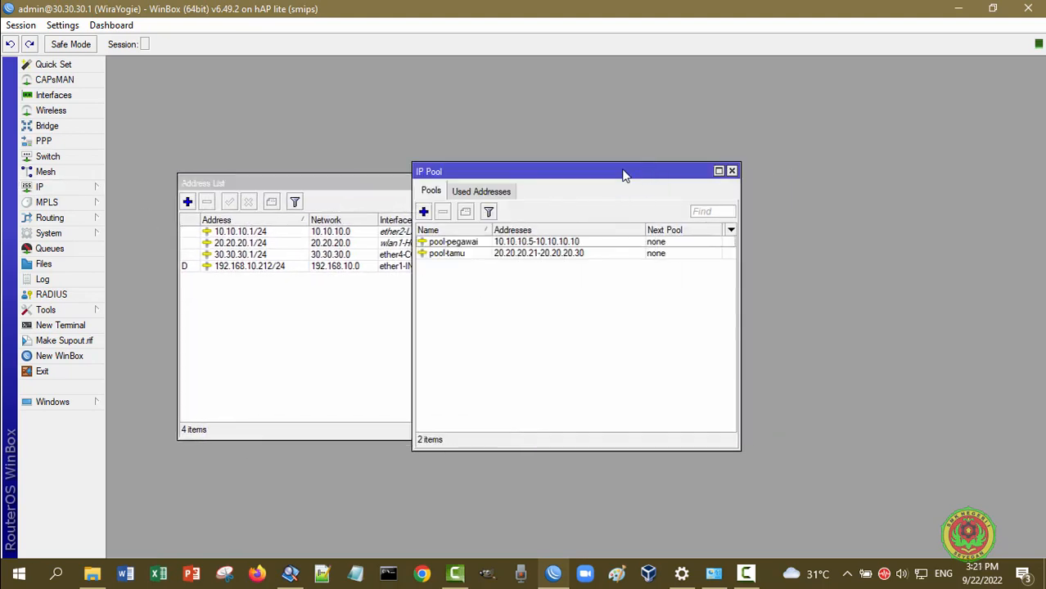
left_click_drag(625, 170, 756, 172)
left_click_drag(405, 182, 405, 144)
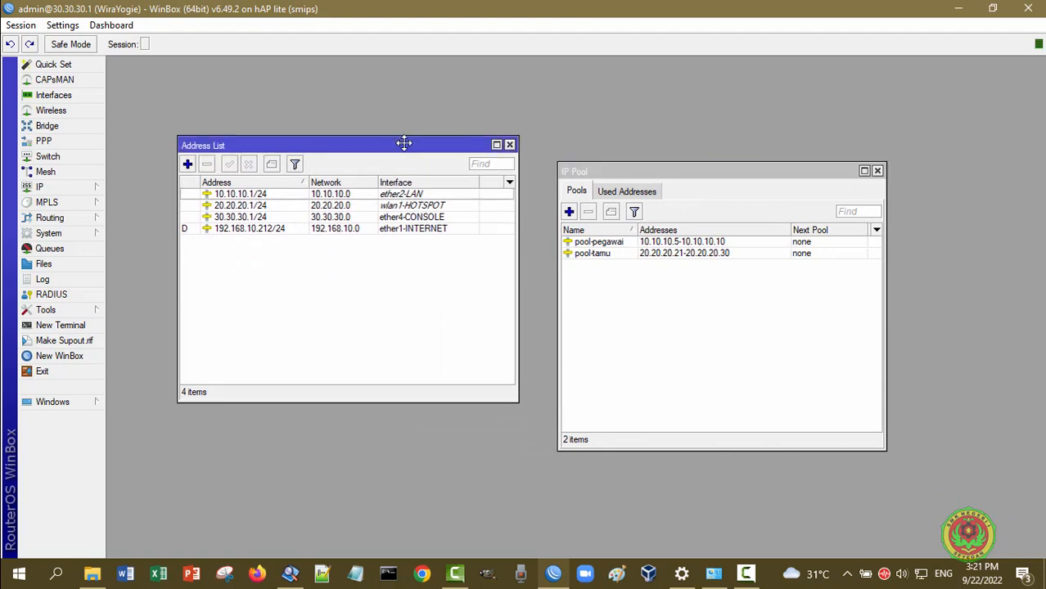
Select the 20.20.20.1/24 hotspot address and pool-tamu, then park both windows at the right
left_click(413, 207)
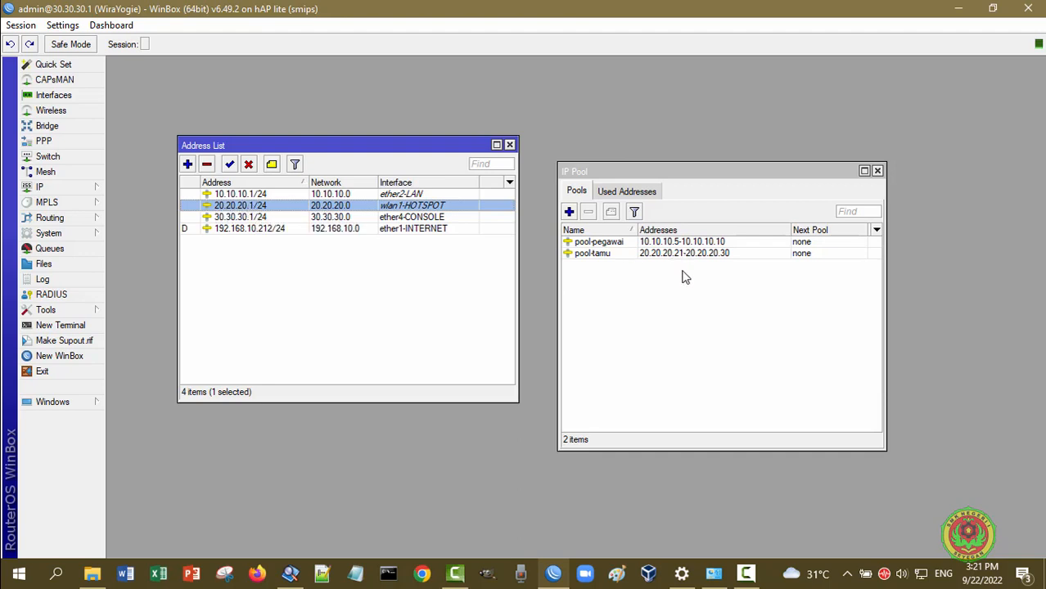
left_click(600, 255)
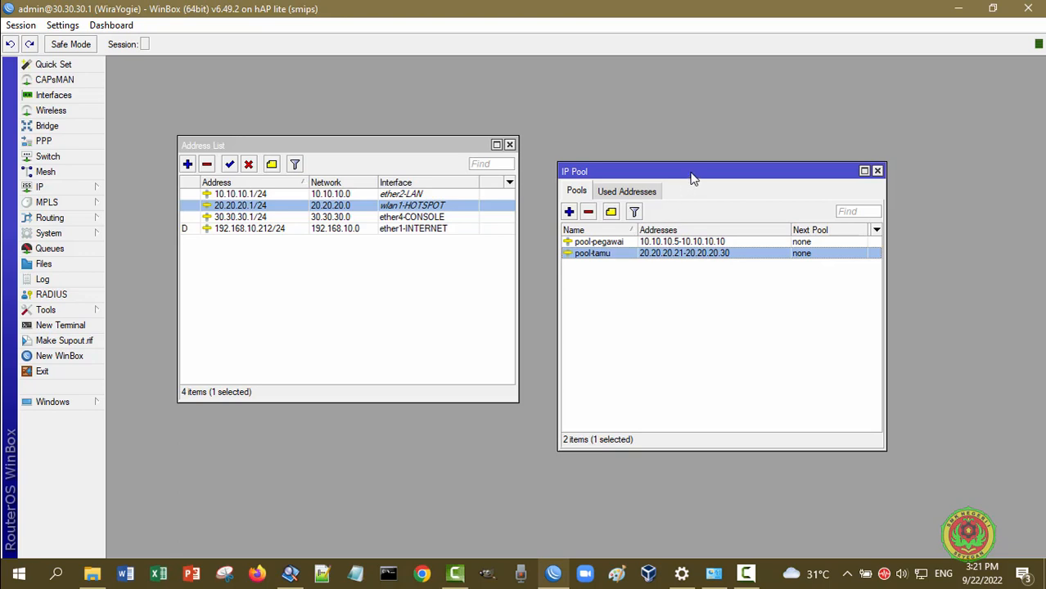
left_click_drag(691, 173, 848, 72)
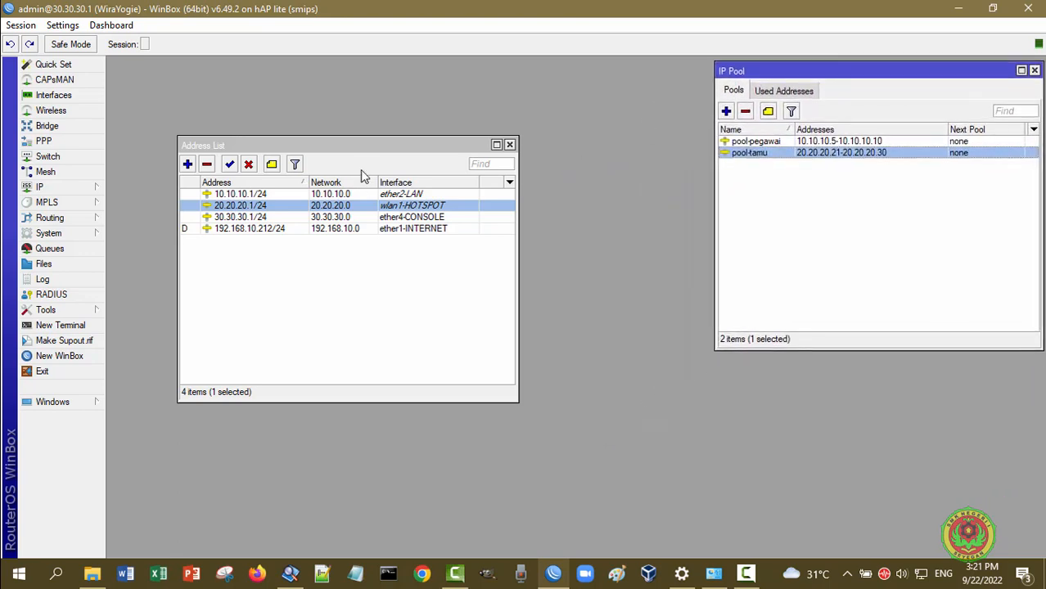
left_click_drag(365, 151, 905, 190)
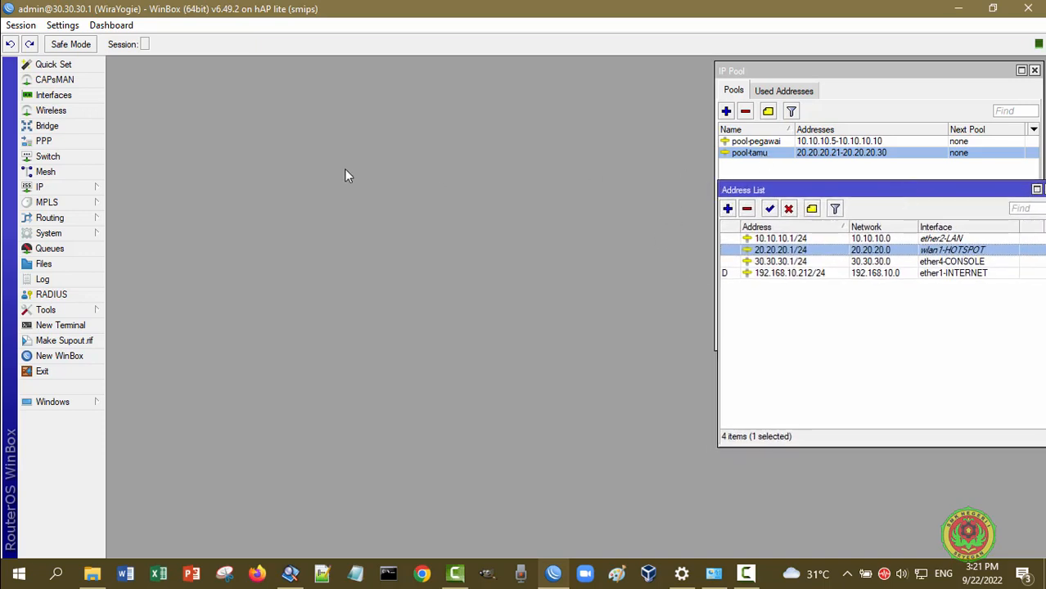
left_click(72, 188)
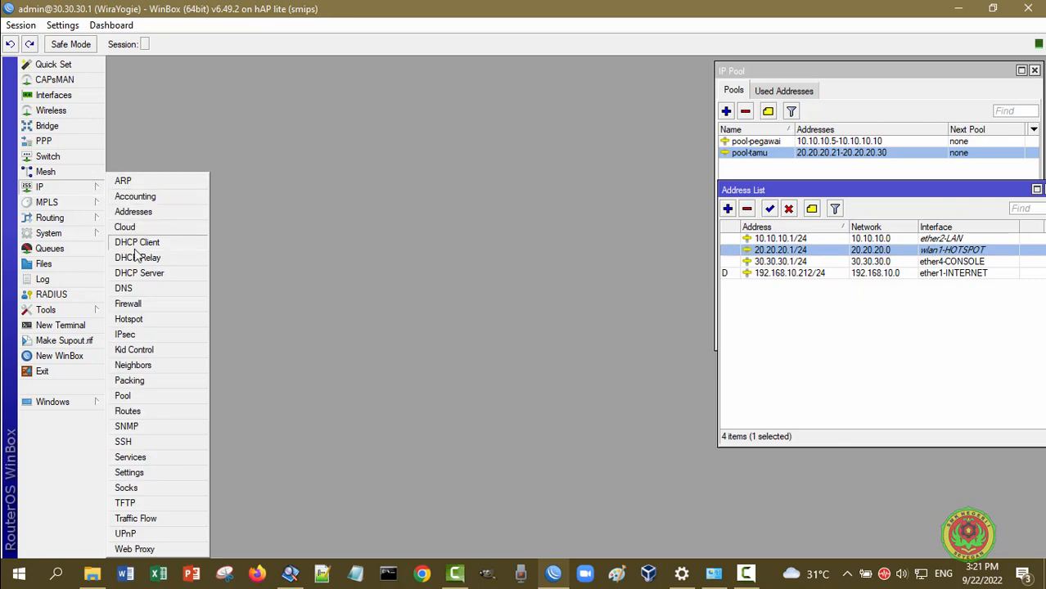
Open DHCP Server and inspect the 20.20.20.0/24 network entry under Networks without changing it
left_click(140, 276)
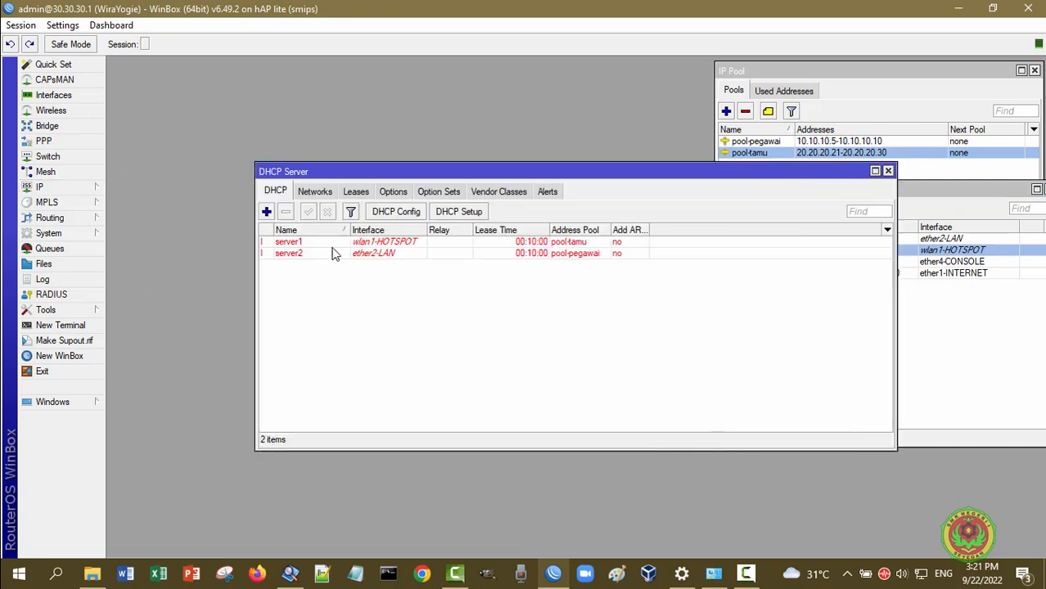
left_click_drag(471, 171, 321, 147)
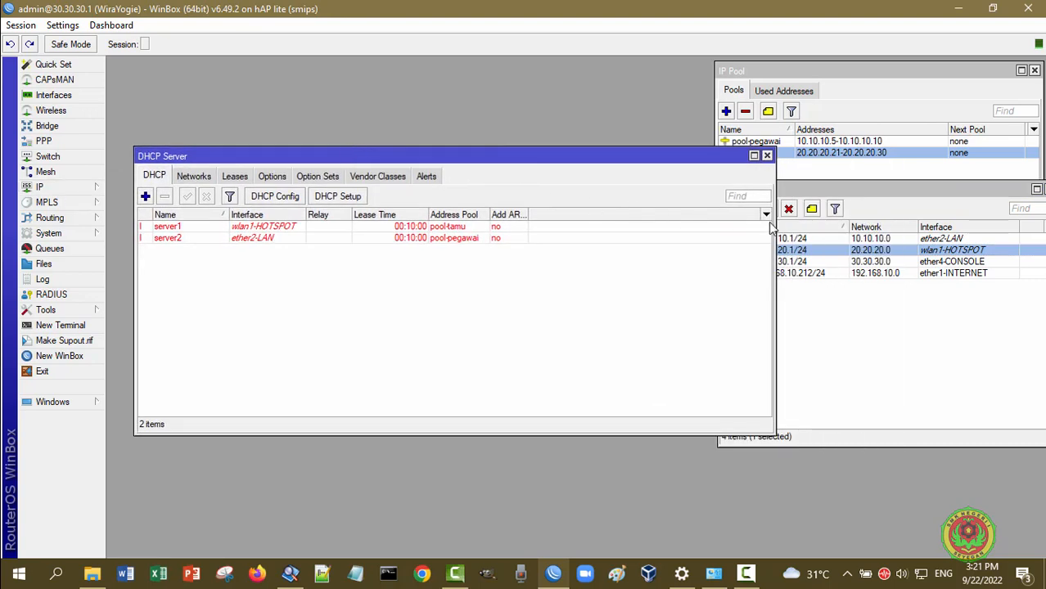
left_click_drag(774, 230, 652, 234)
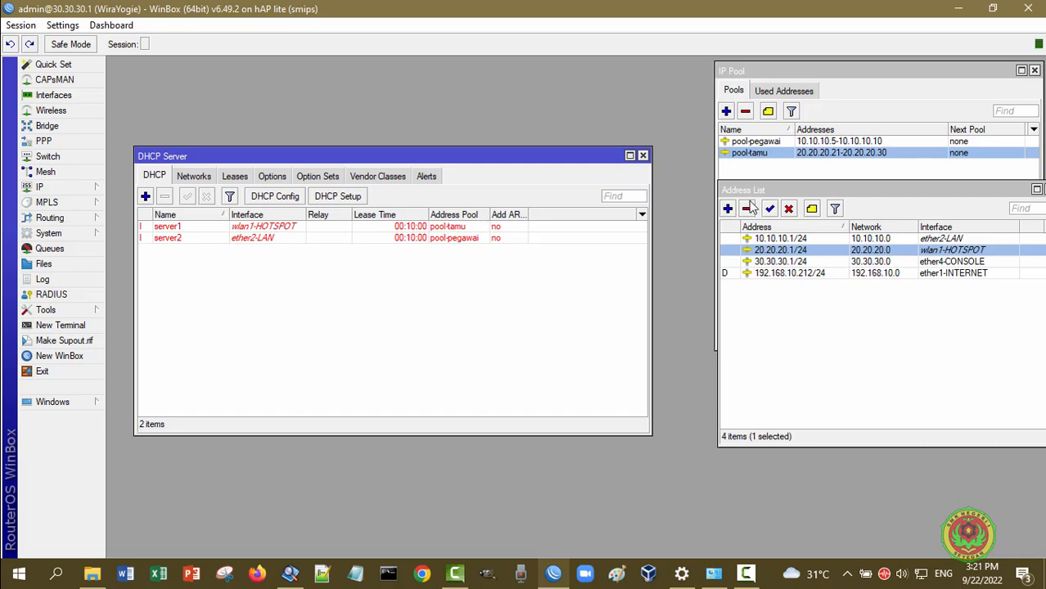
left_click(199, 177)
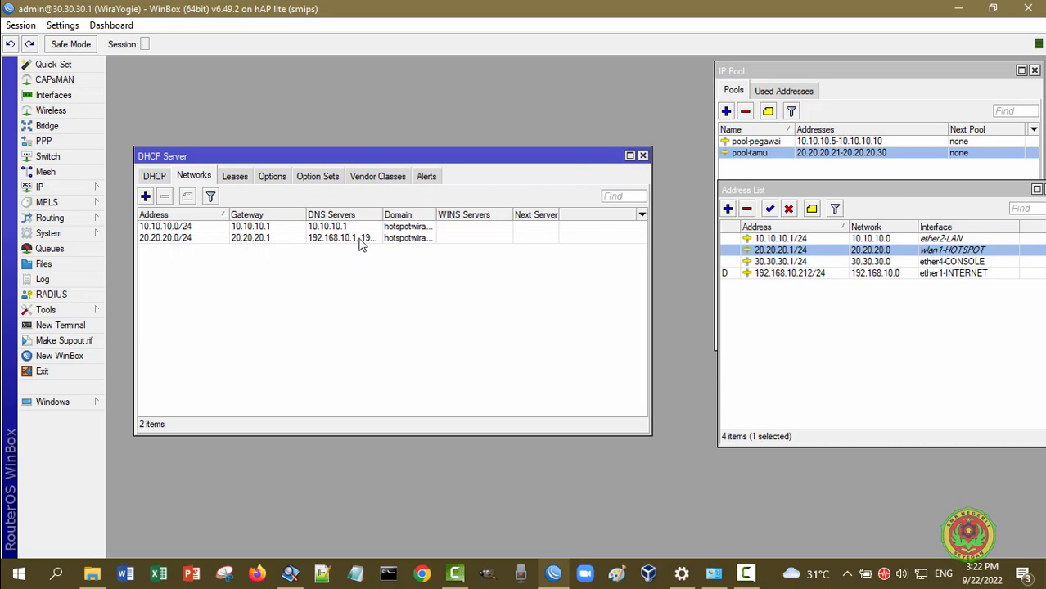
double_click(361, 243)
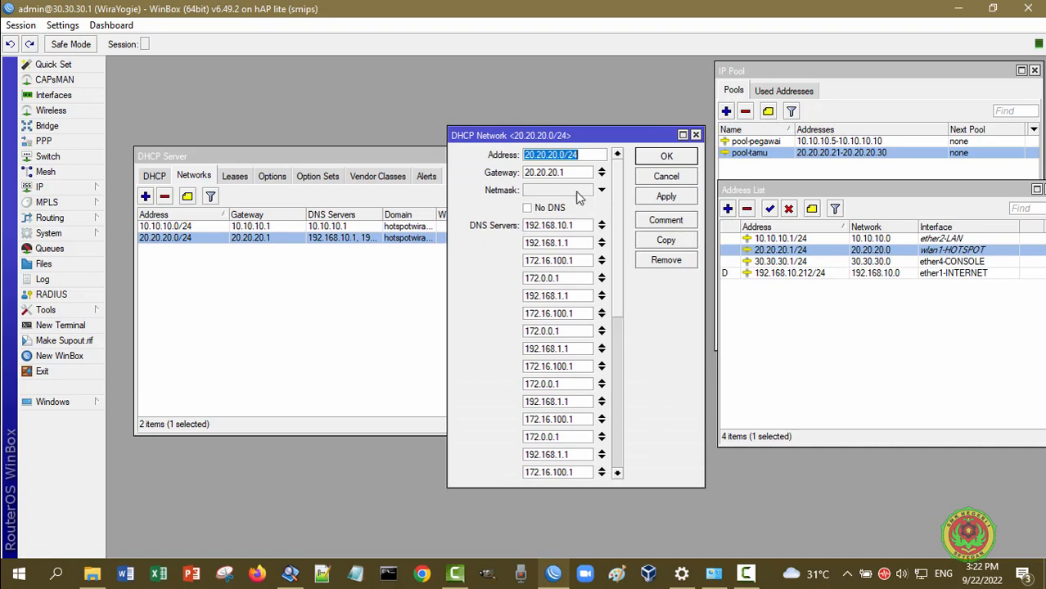
left_click_drag(618, 306, 604, 483)
left_click_drag(618, 442, 574, 455)
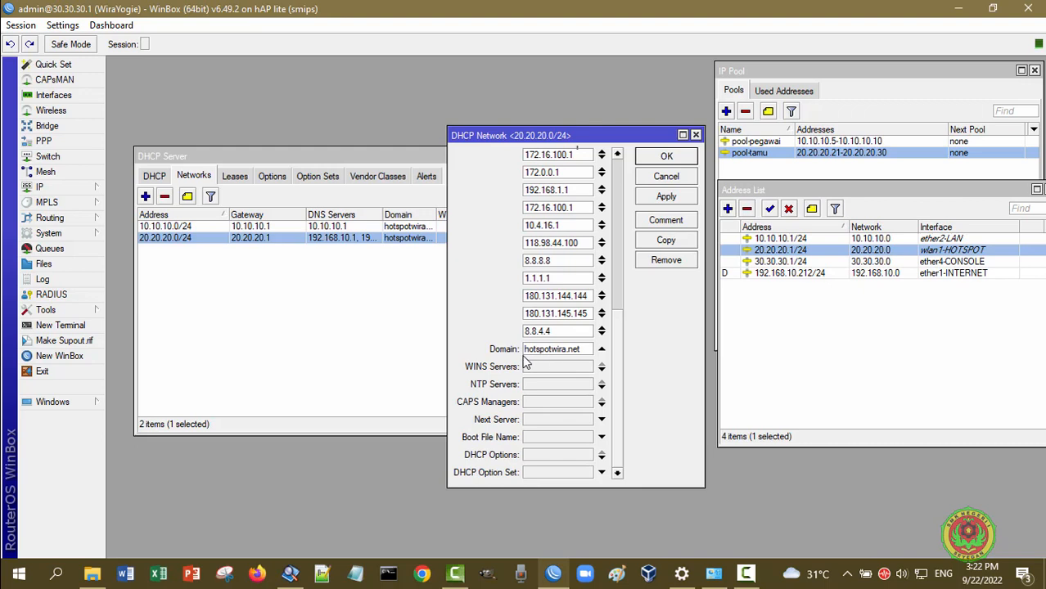
left_click(681, 179)
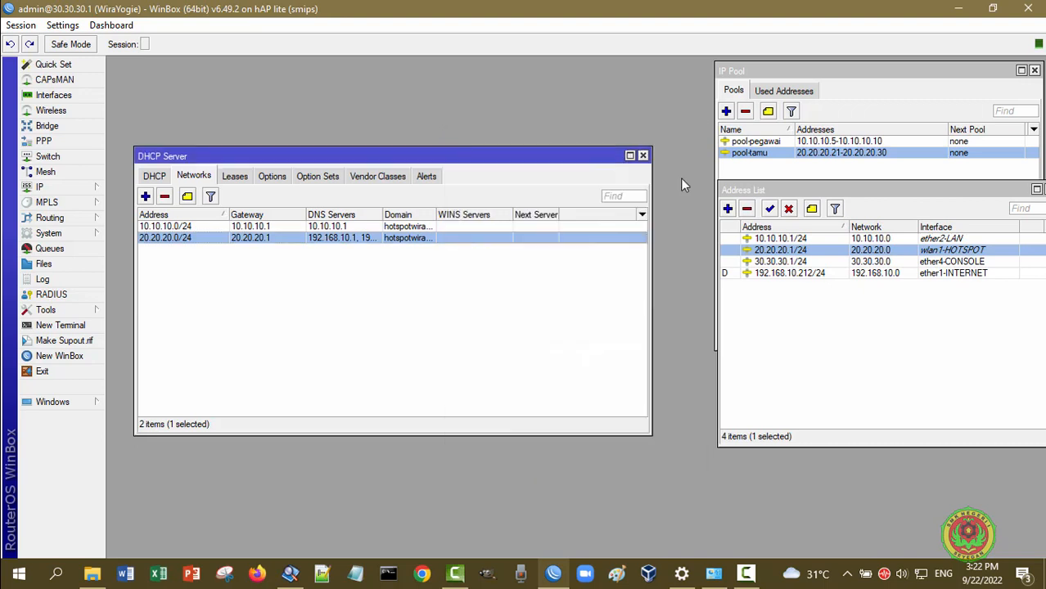
Return to the DHCP server list showing server1 with pool-tamu and move the window aside
left_click(157, 180)
left_click(189, 179)
left_click(156, 180)
left_click_drag(275, 158, 333, 63)
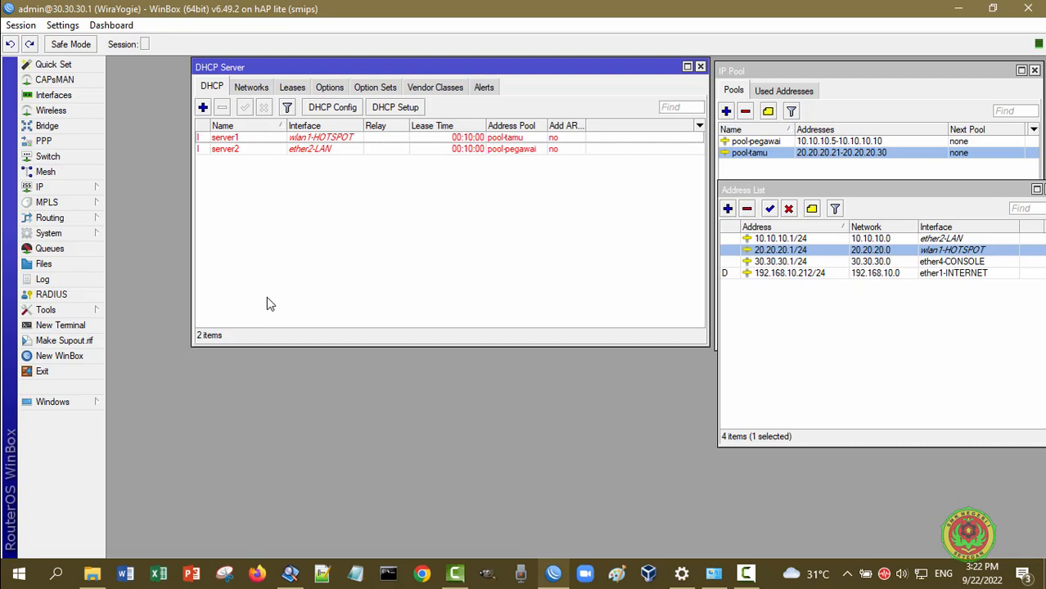
left_click(70, 186)
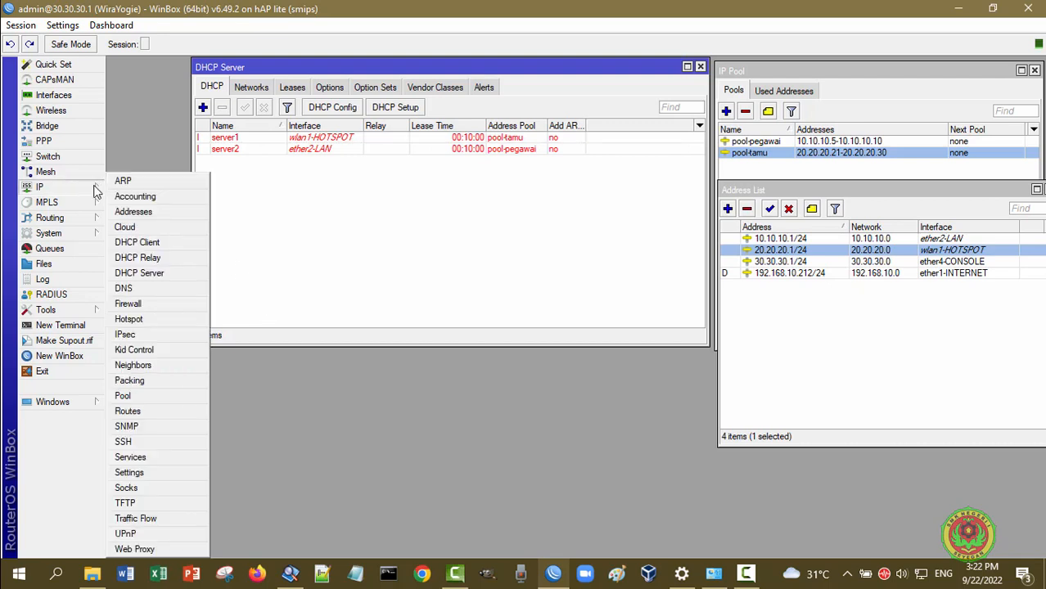
Open Hotspot, widen the Name and DNS Name columns, and inspect the default profile's General and Login tabs unchanged
left_click(162, 322)
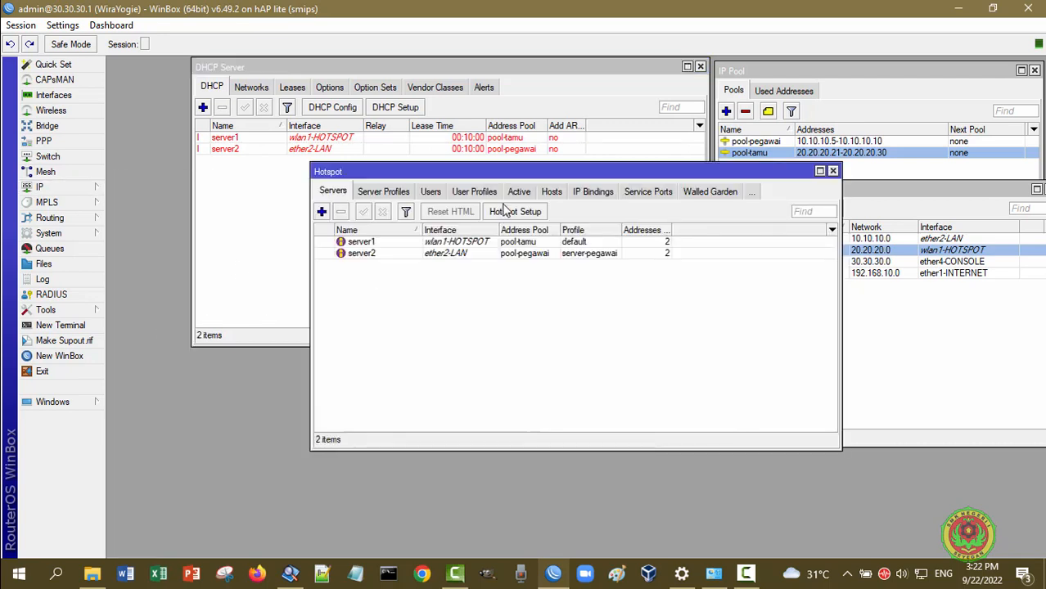
left_click_drag(487, 172, 331, 194)
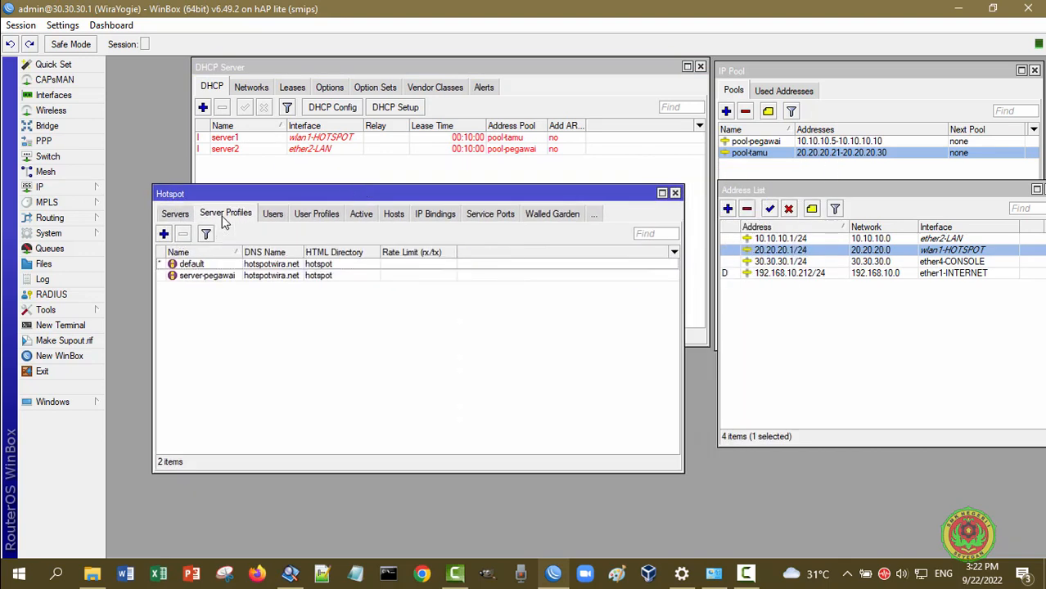
left_click_drag(303, 252, 342, 252)
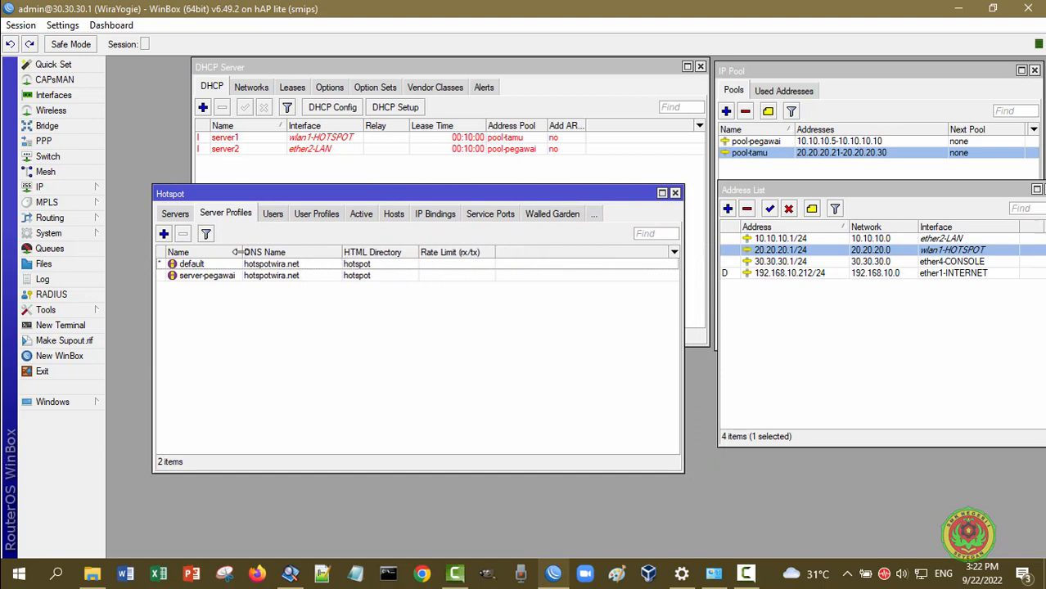
left_click_drag(237, 252, 247, 252)
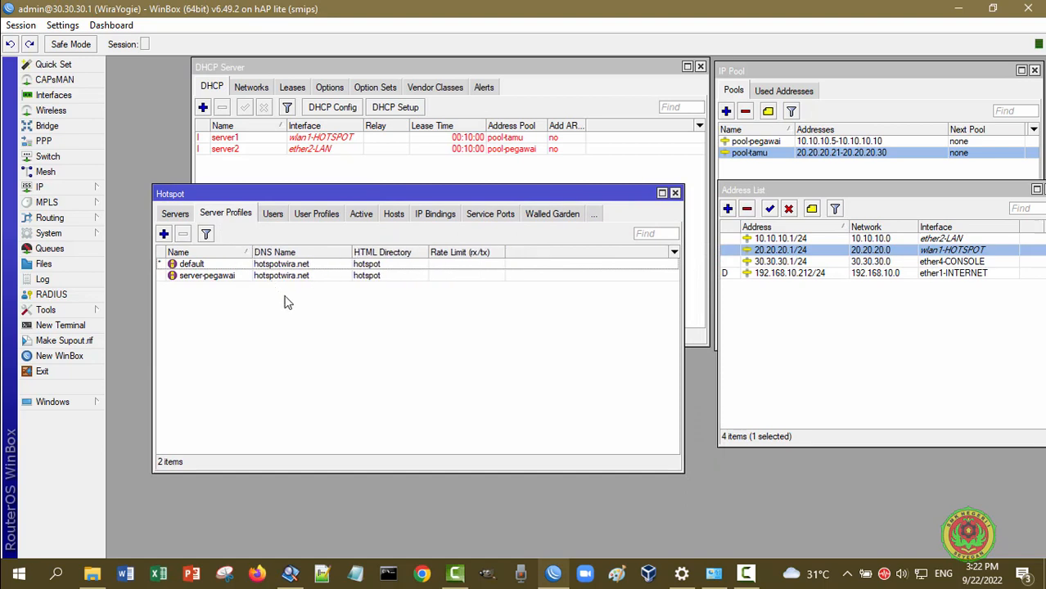
double_click(206, 266)
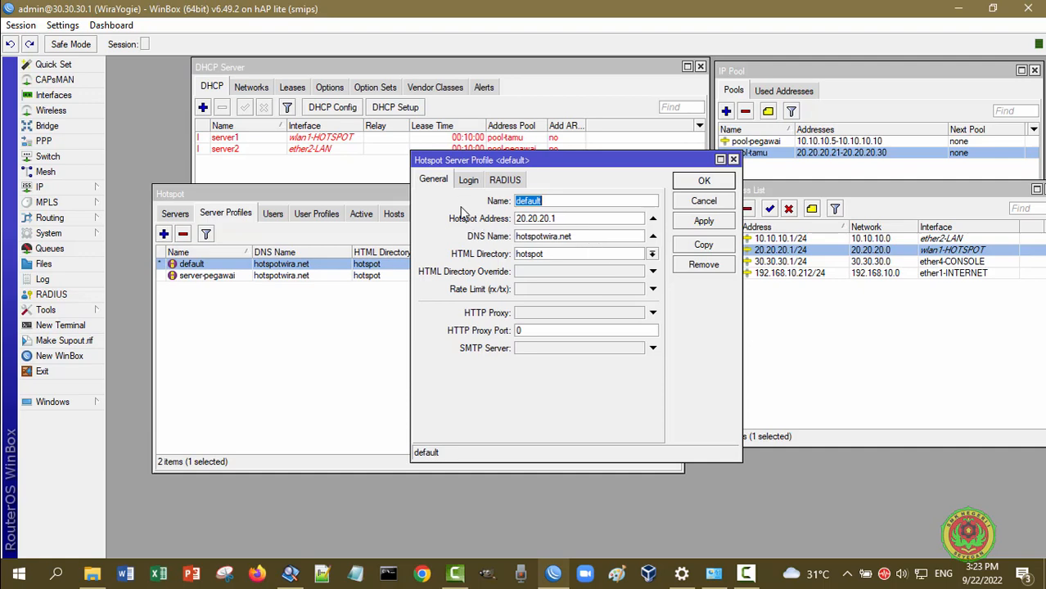
left_click(468, 182)
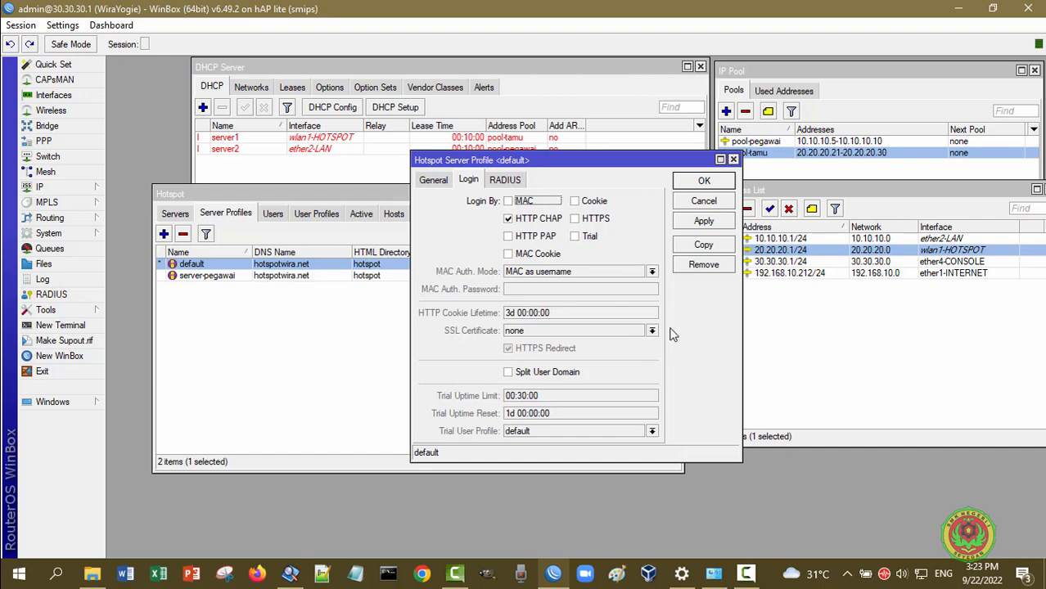
left_click(436, 179)
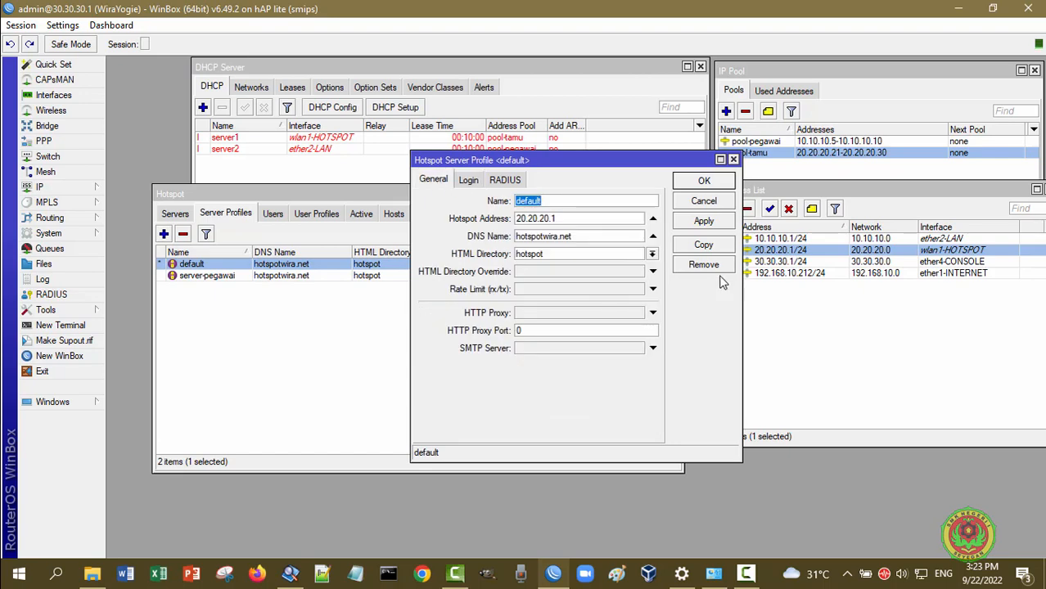
left_click(709, 205)
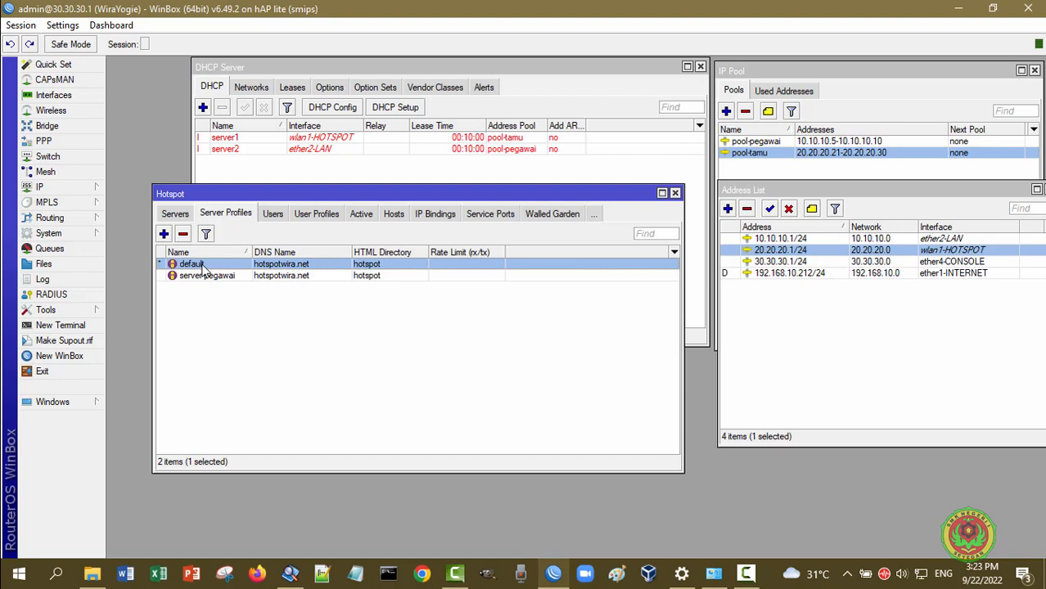
Inspect server1 on wlan1-HOTSPOT with pool-tamu in the Servers tab, cancelling without changes
left_click(174, 214)
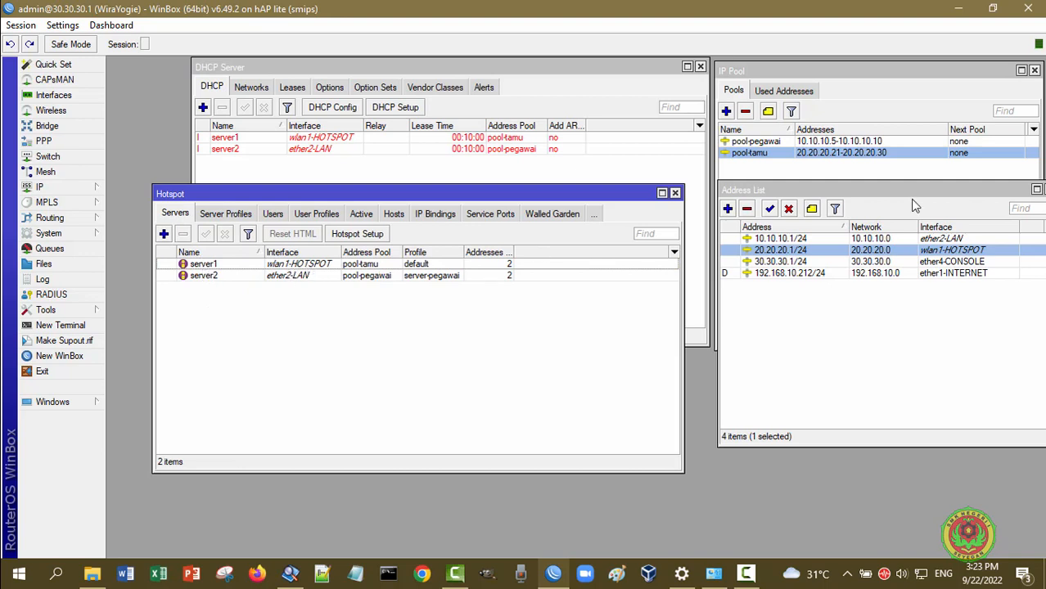
left_click(221, 213)
left_click(176, 214)
double_click(203, 265)
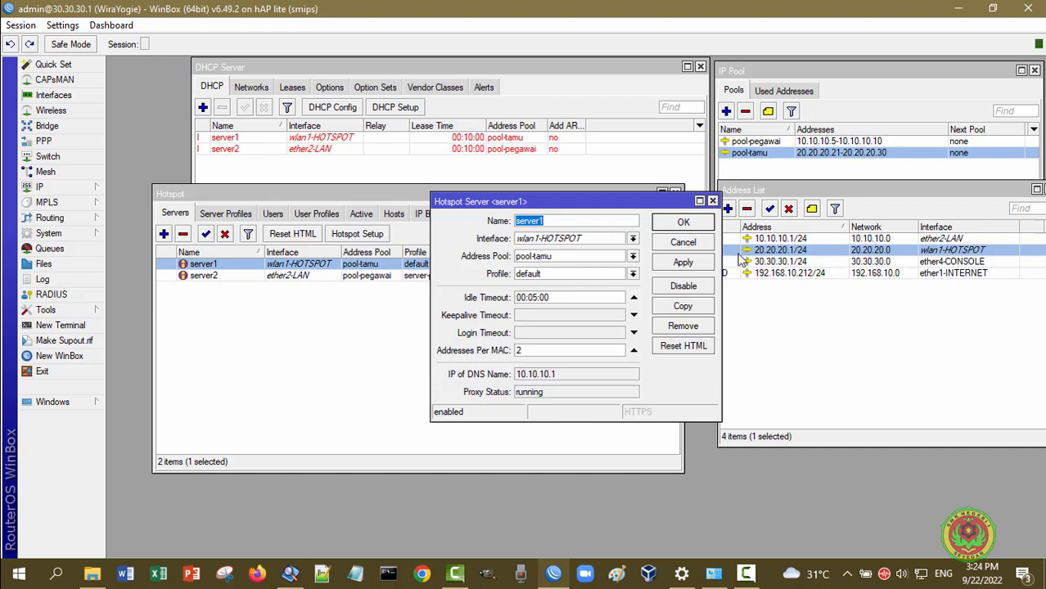
left_click(682, 243)
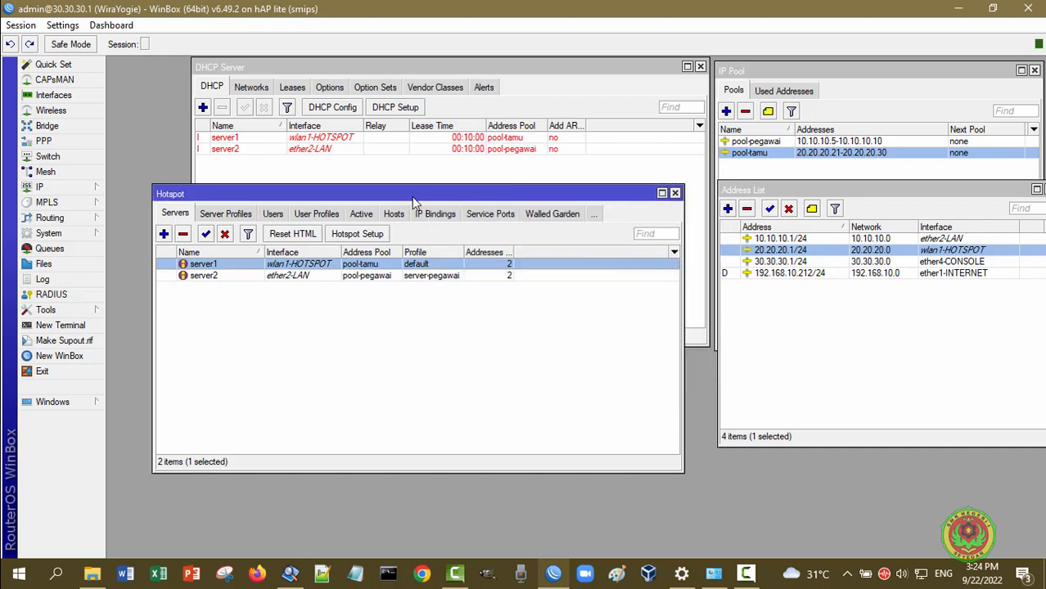
left_click_drag(412, 196, 387, 172)
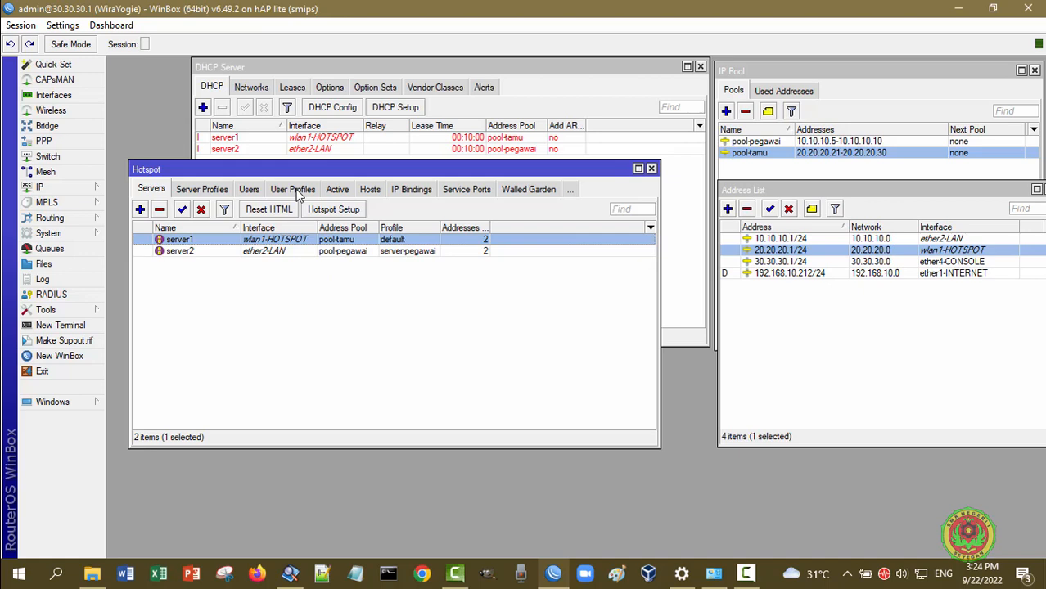
Inspect the user-tamu profile (01:00:00 session timeout, 5 shared users) and cancel without changes
left_click(296, 190)
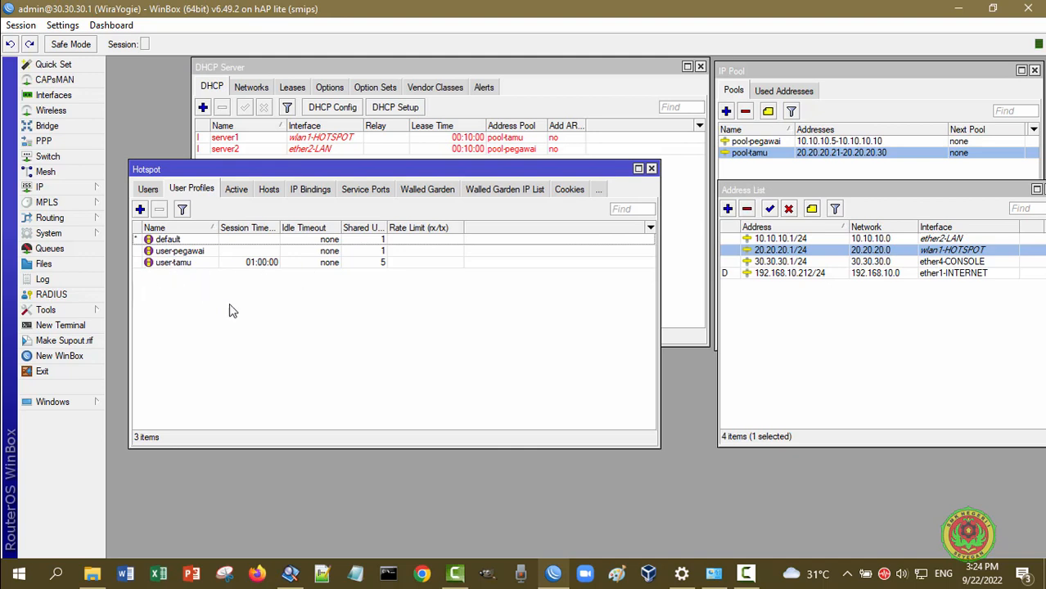
double_click(172, 263)
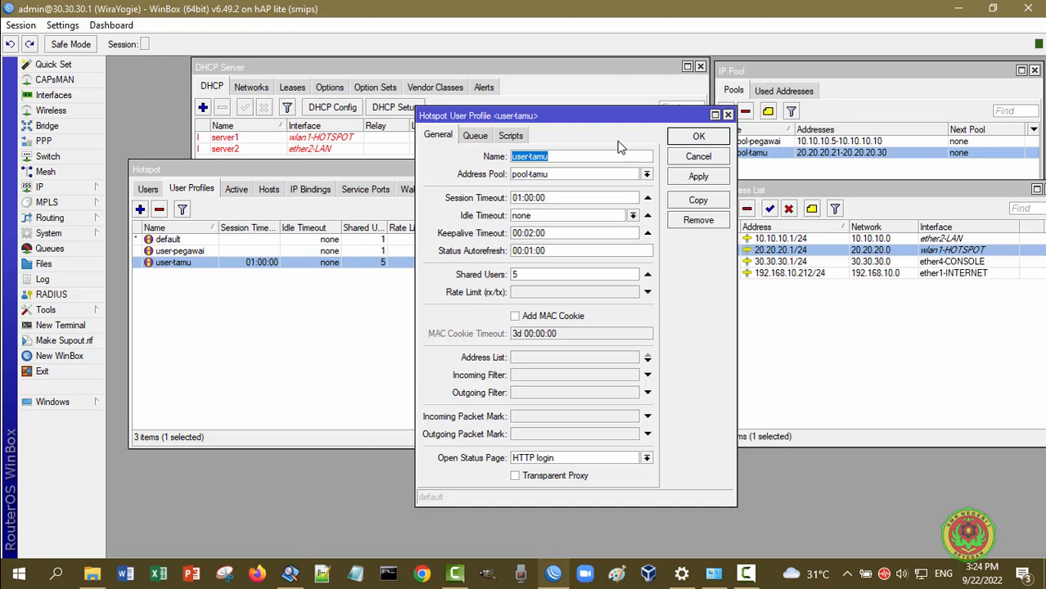
left_click_drag(614, 114, 556, 114)
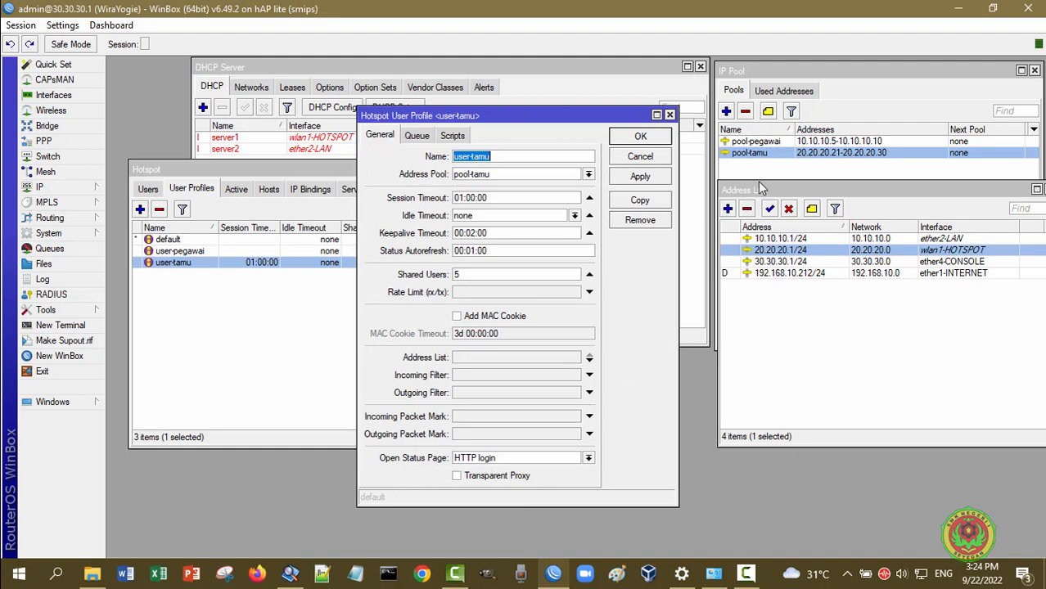
left_click(659, 158)
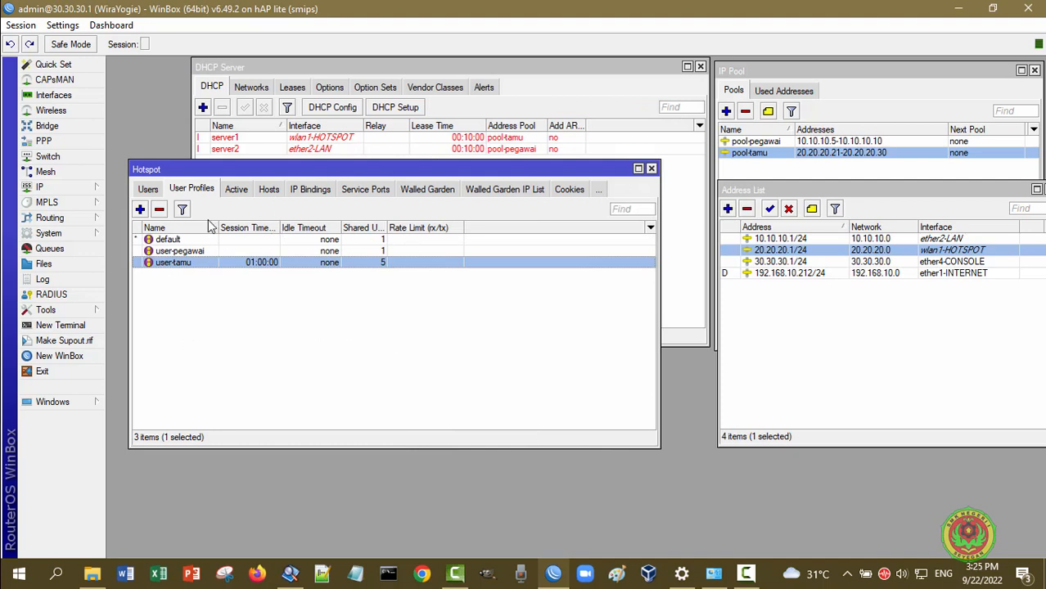
Inspect the guest hotspot user with server left as all, then close the Hotspot and DHCP Server windows
left_click(148, 193)
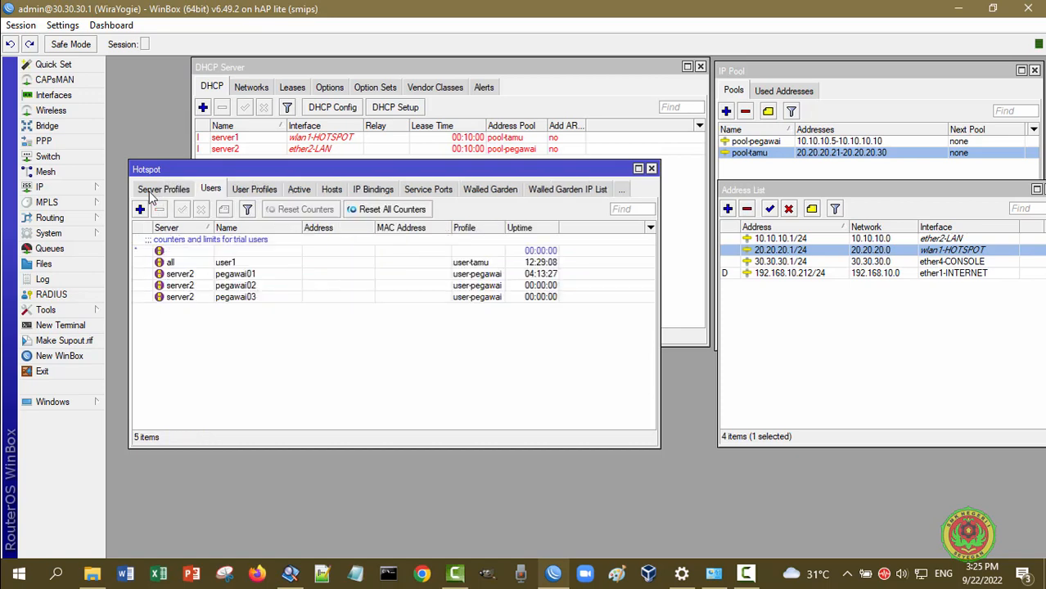
double_click(242, 263)
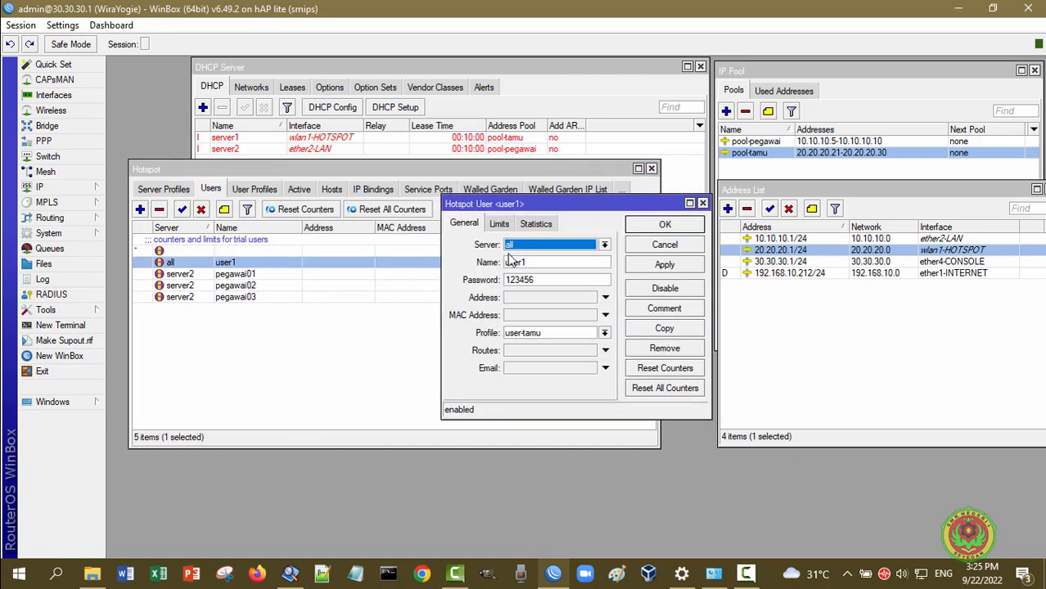
left_click(606, 247)
left_click(606, 247)
left_click(658, 246)
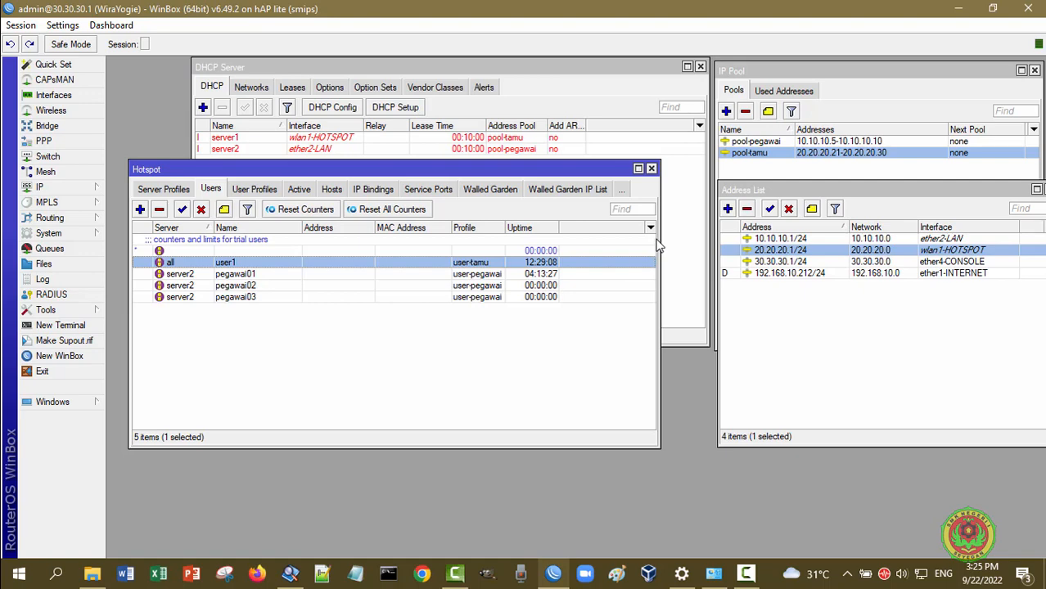
left_click(651, 169)
left_click(700, 67)
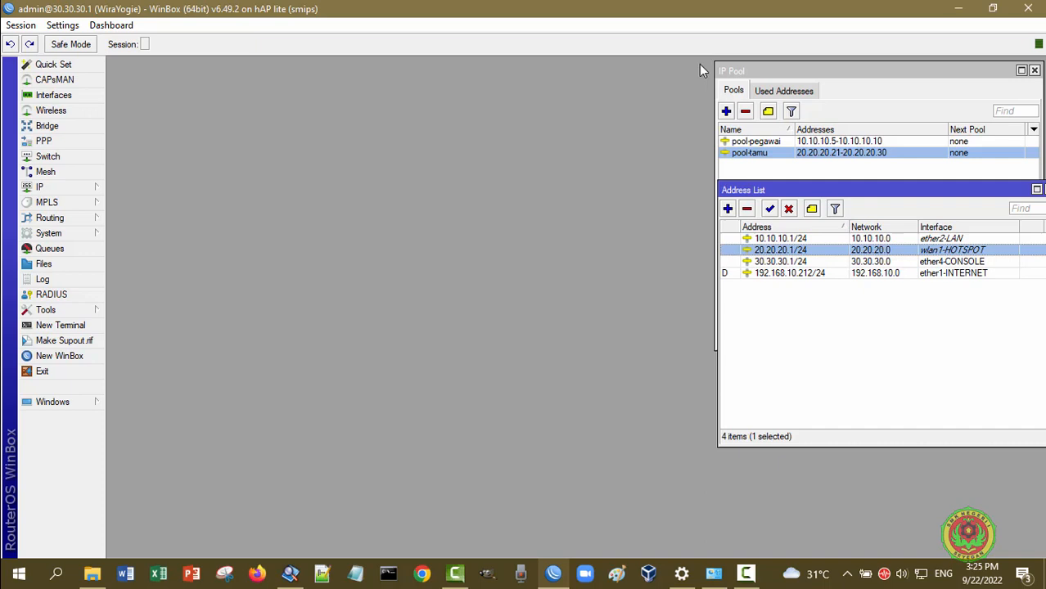
Close the IP Pool and Address List windows, then expand the IP menu
left_click(1034, 70)
left_click_drag(1023, 189, 934, 187)
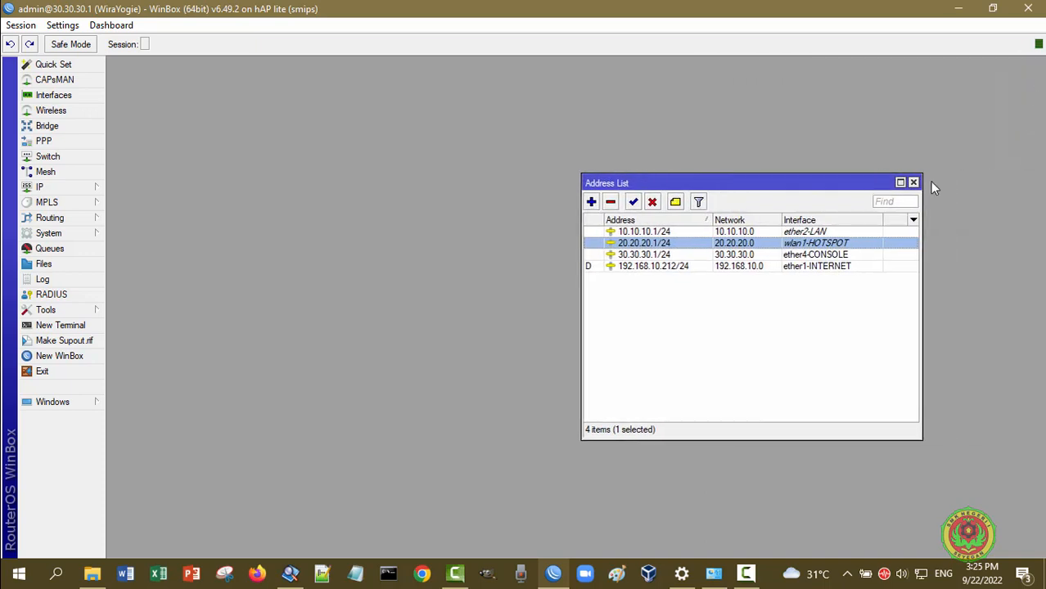
left_click(914, 184)
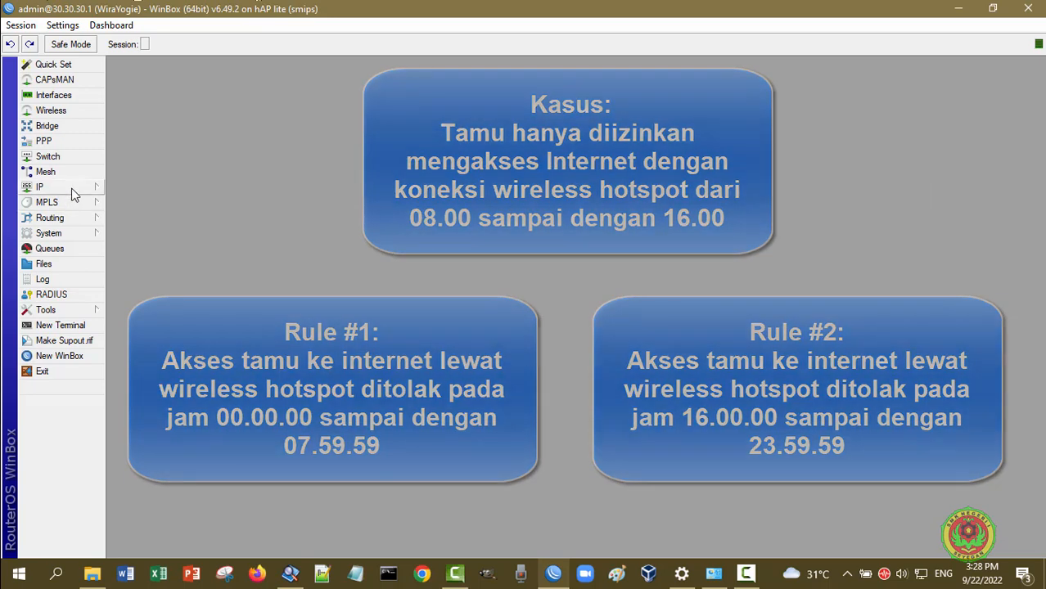
left_click(72, 190)
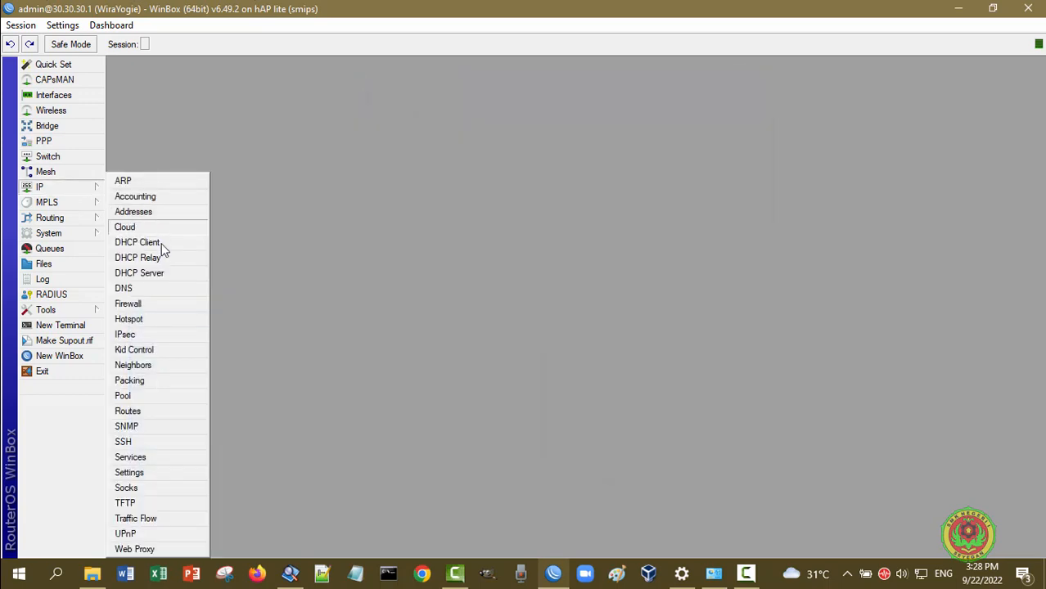
Add a new IP > Firewall filter rule on chain forward with source address 20.20.20.0/24
left_click(131, 303)
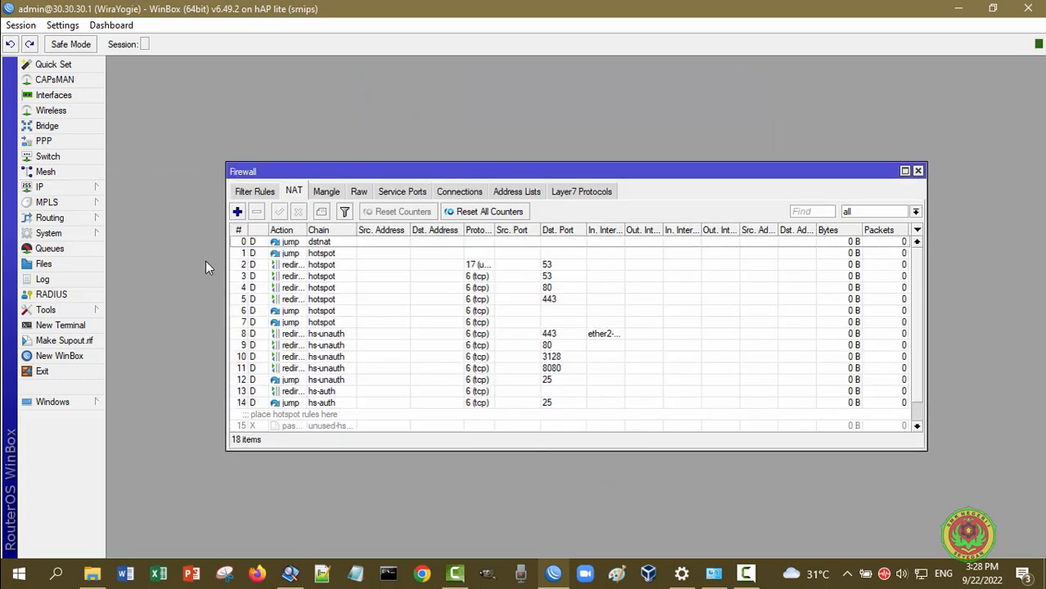
left_click(253, 194)
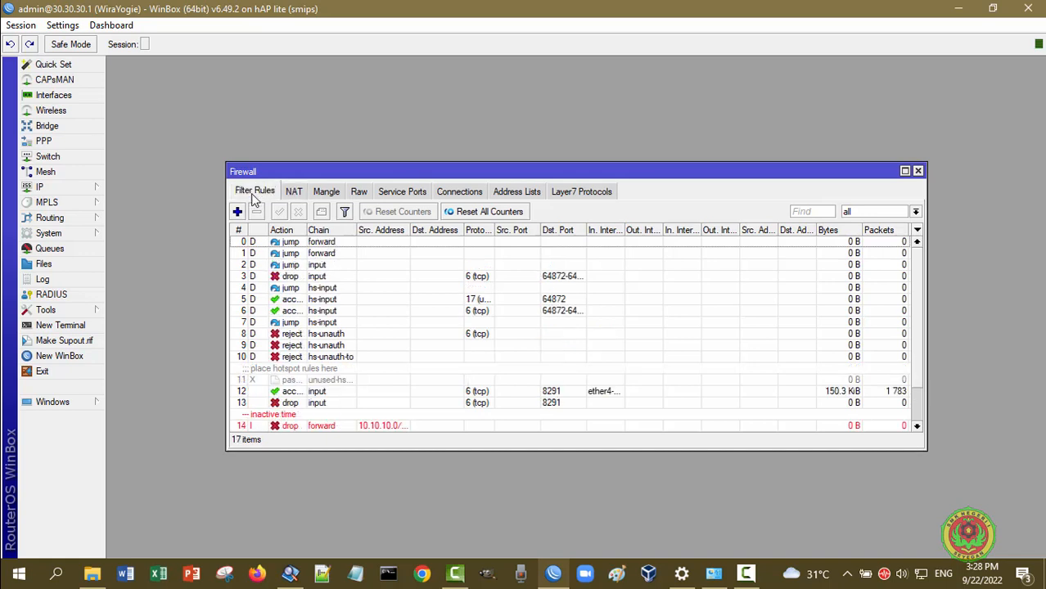
left_click(237, 212)
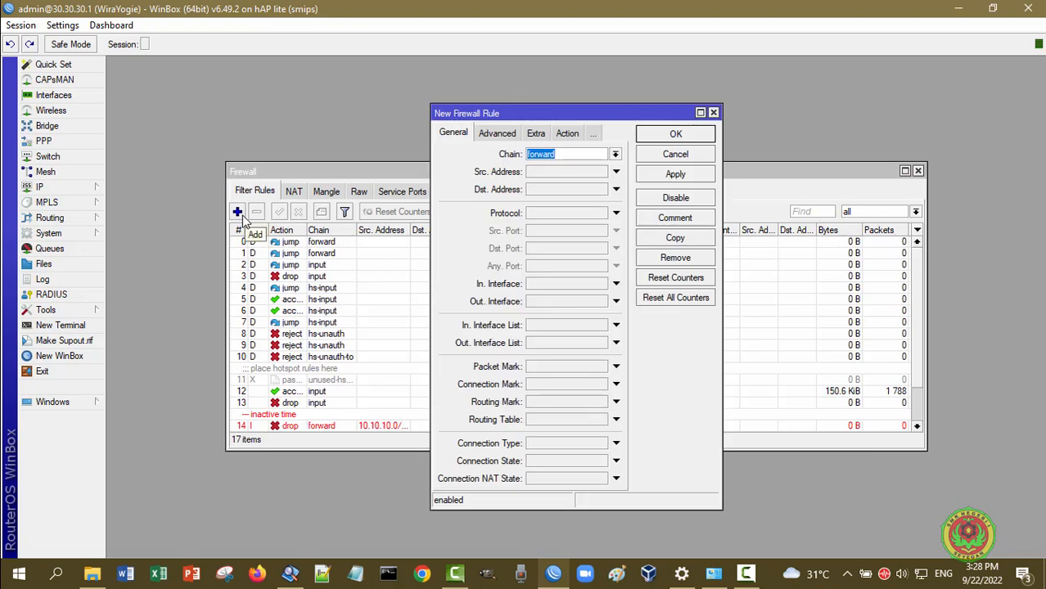
left_click(557, 160)
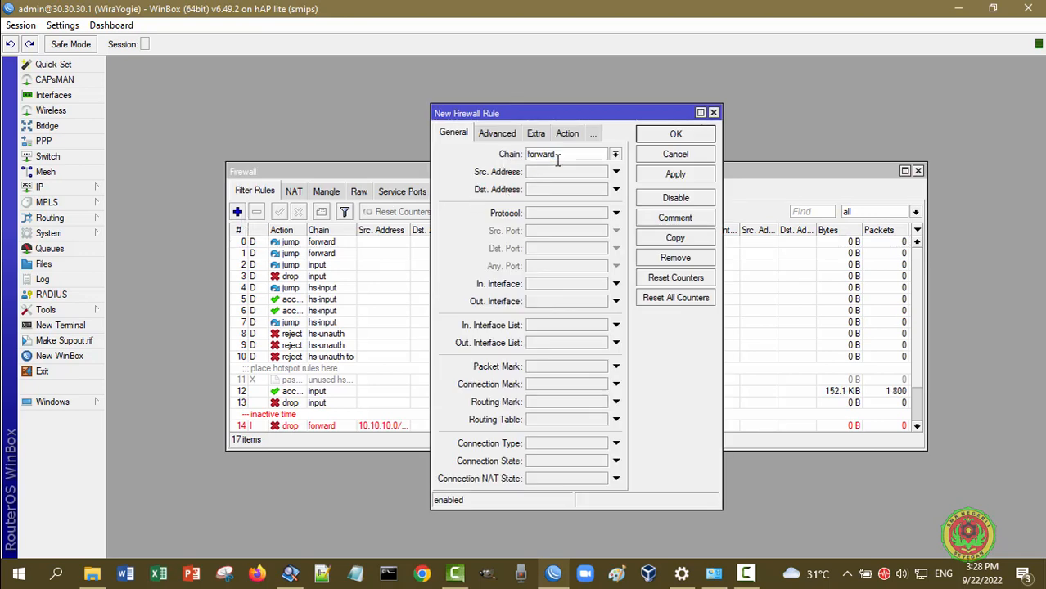
left_click(564, 170)
type("20.20.")
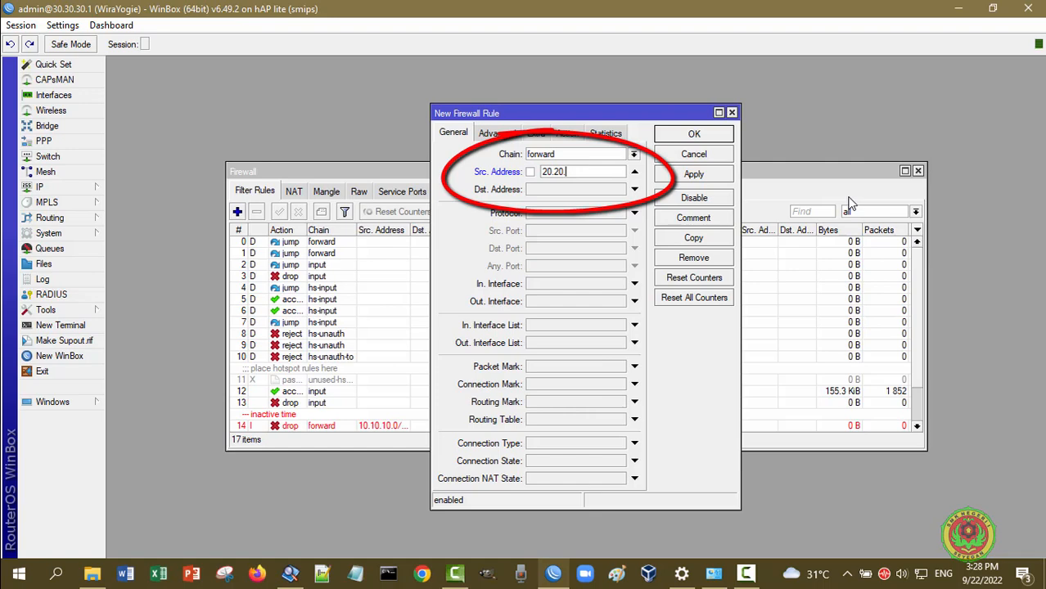
type("20.0/24")
Set the rule's Extra time match to 00:00:00–07:59:59, with all days checked
left_click(534, 136)
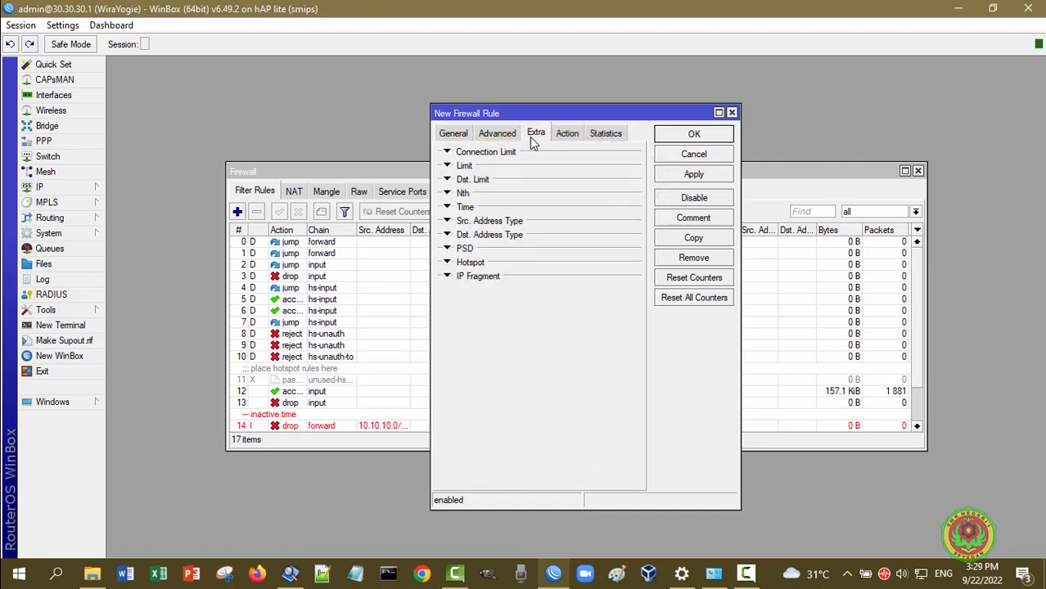
left_click(447, 208)
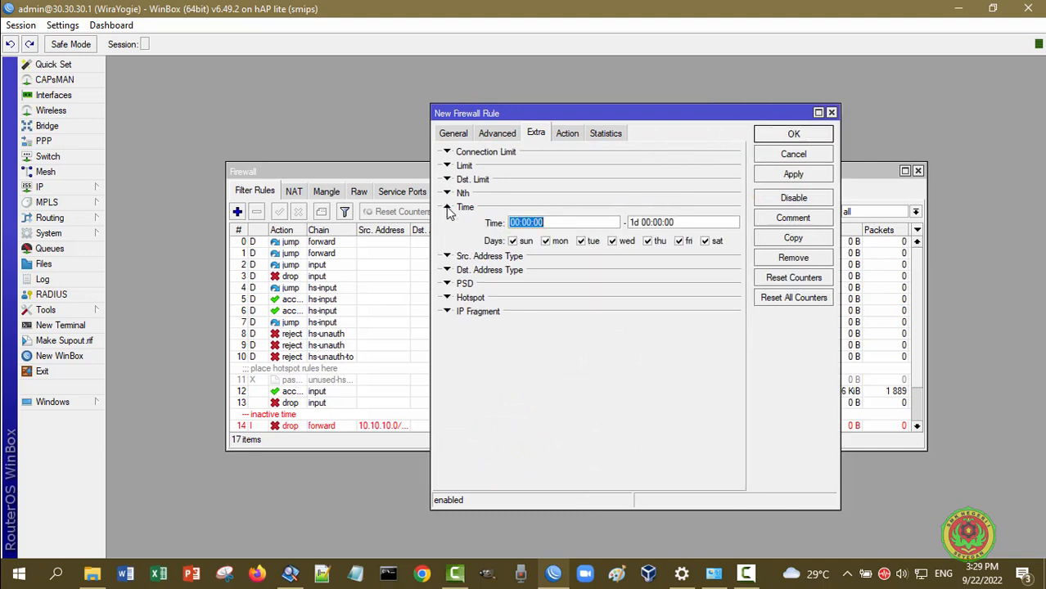
left_click(556, 223)
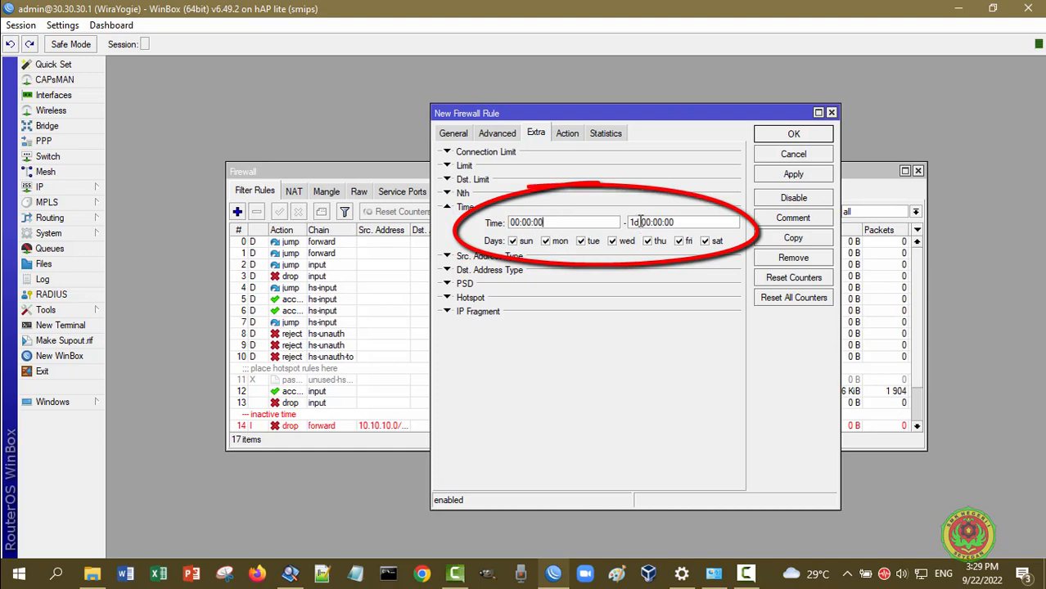
left_click(585, 178)
type("0700")
key("BackSpace")
key("BackSpace")
type("59")
key("Right")
key("Right")
key("Right")
key("BackSpace")
key("BackSpace")
type("59")
Set the rule's action to drop, then return to the General settings
left_click(567, 133)
left_click(556, 155)
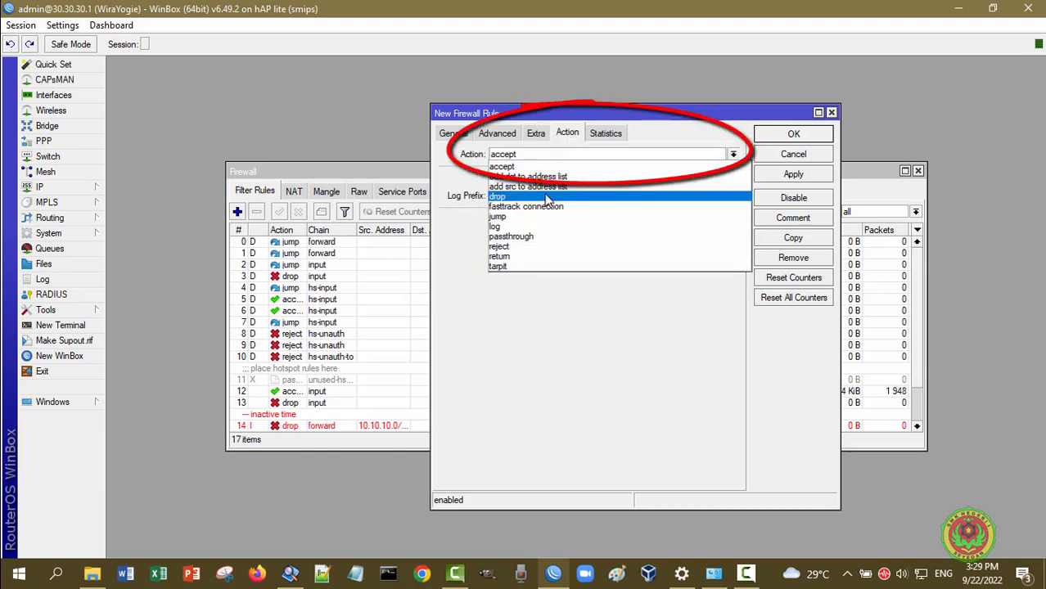
left_click(547, 197)
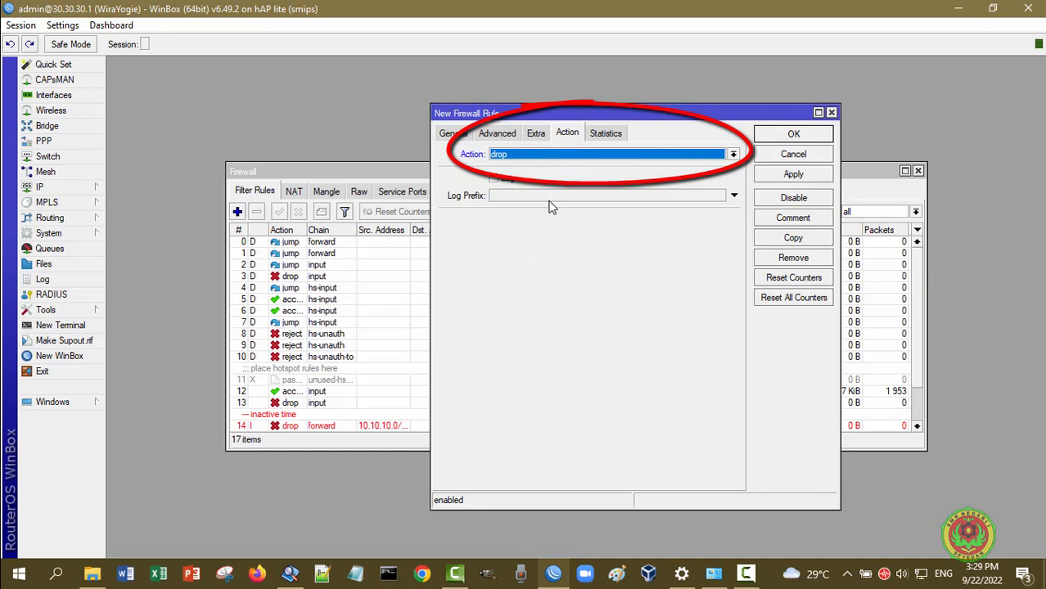
left_click(452, 133)
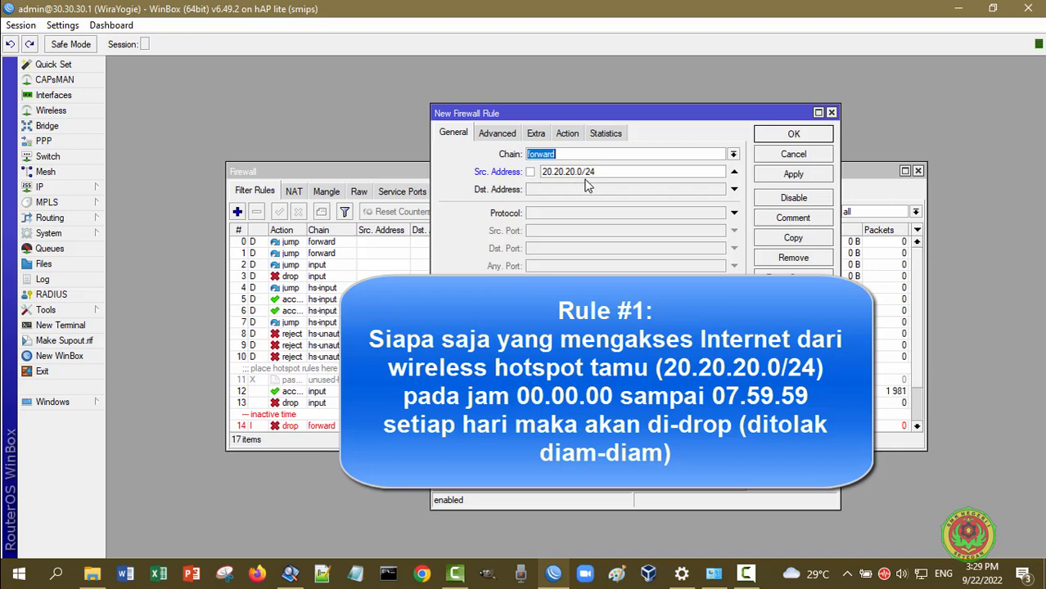
Recheck the time window and drop action, then apply the rule and close it with OK
left_click(506, 133)
left_click(535, 134)
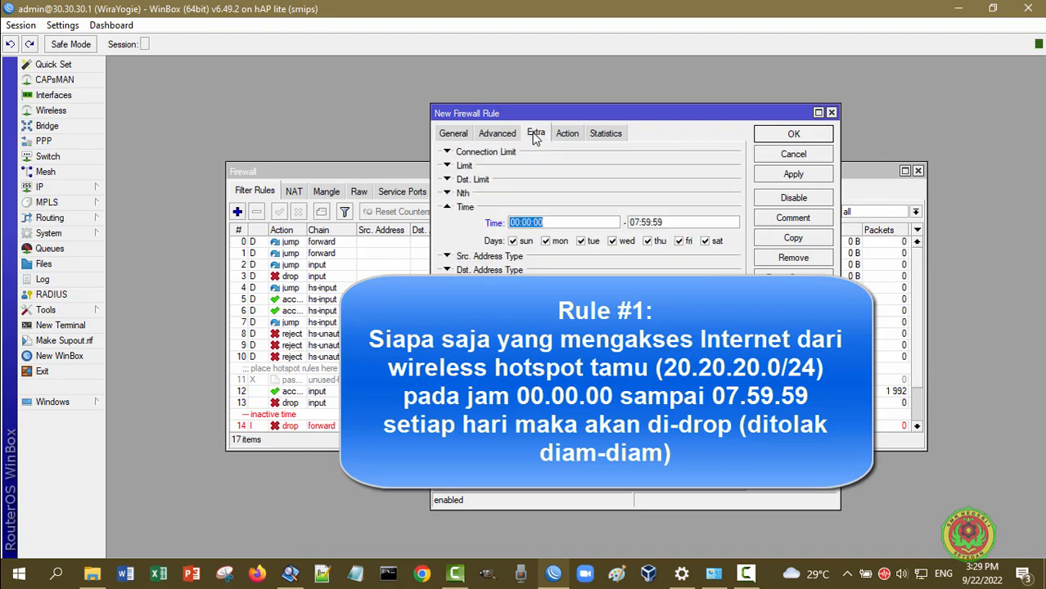
left_click(570, 219)
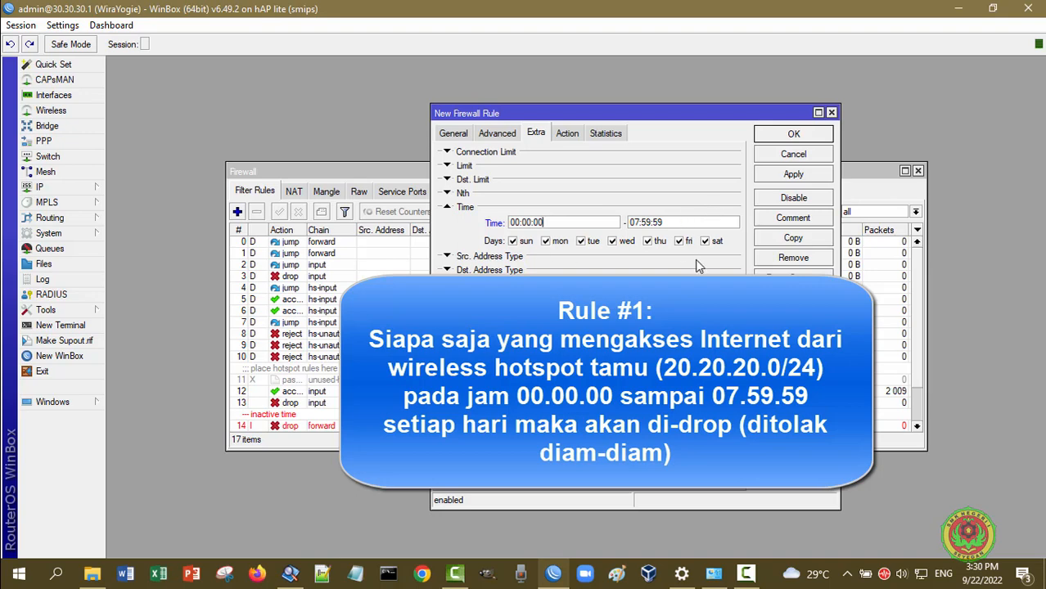
left_click(567, 133)
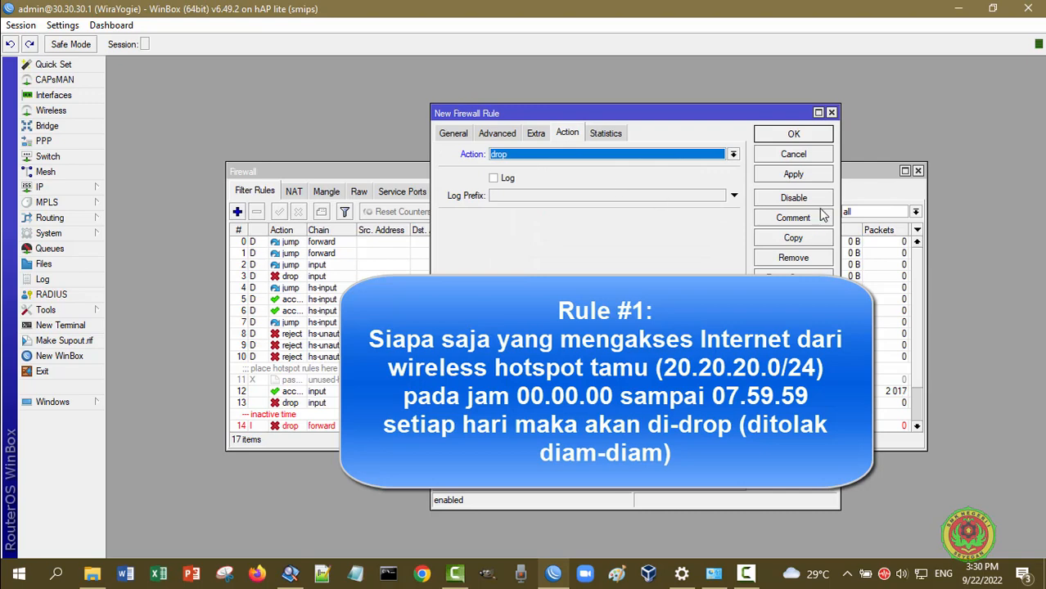
left_click(825, 179)
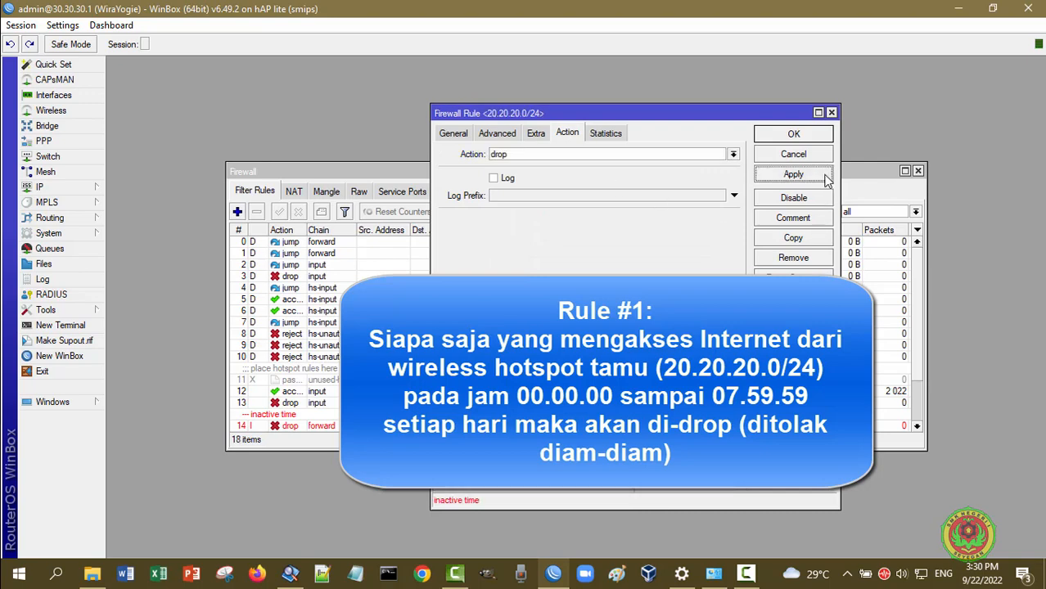
left_click(805, 138)
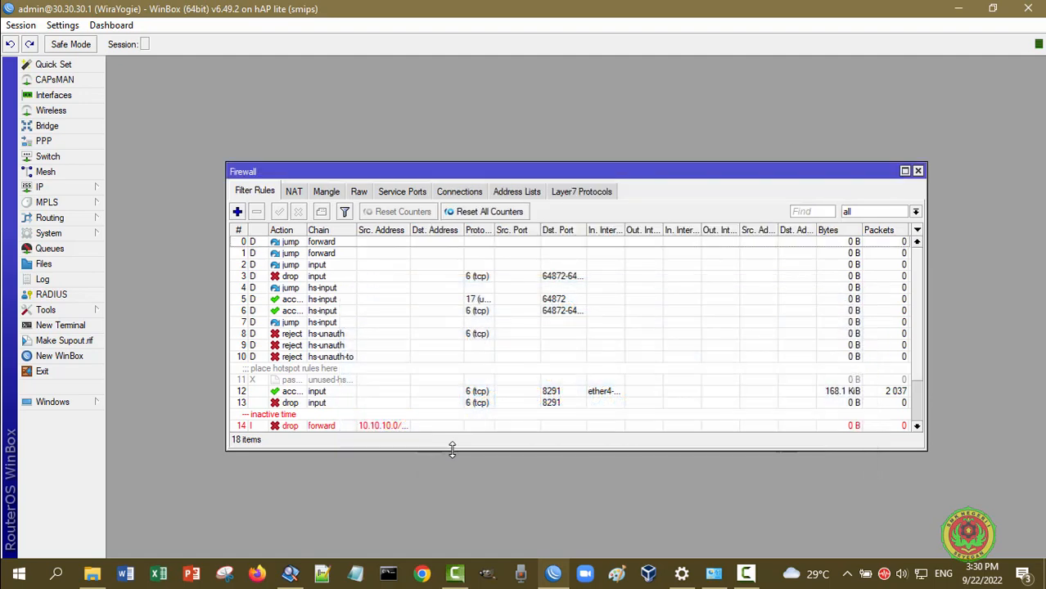
Enlarge, scroll and raise the Firewall window to show the new rule 17
left_click_drag(452, 449, 452, 509)
scroll(563, 437, "down", 1)
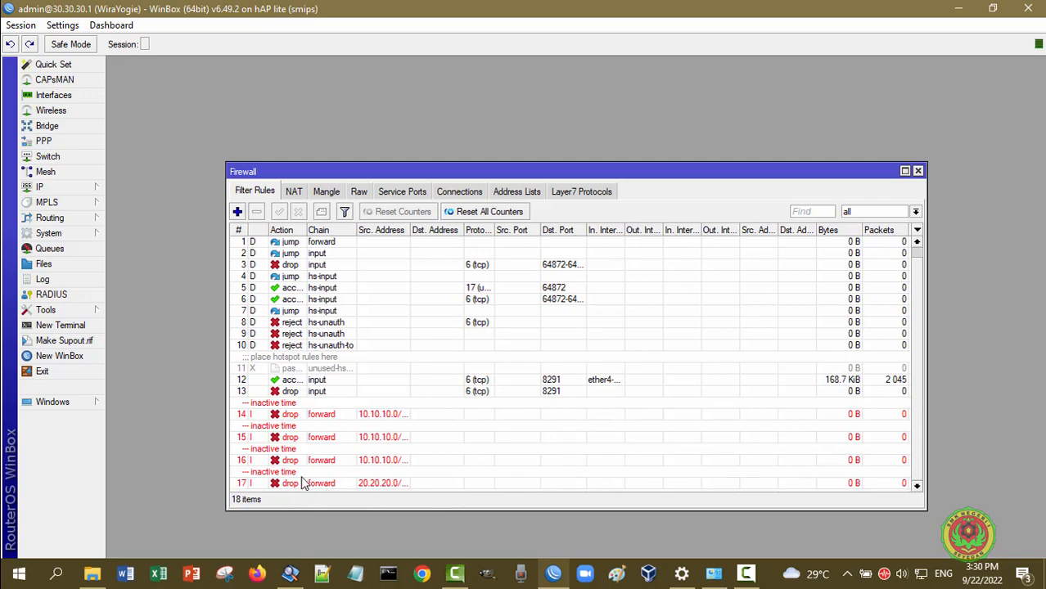
left_click_drag(498, 170, 502, 75)
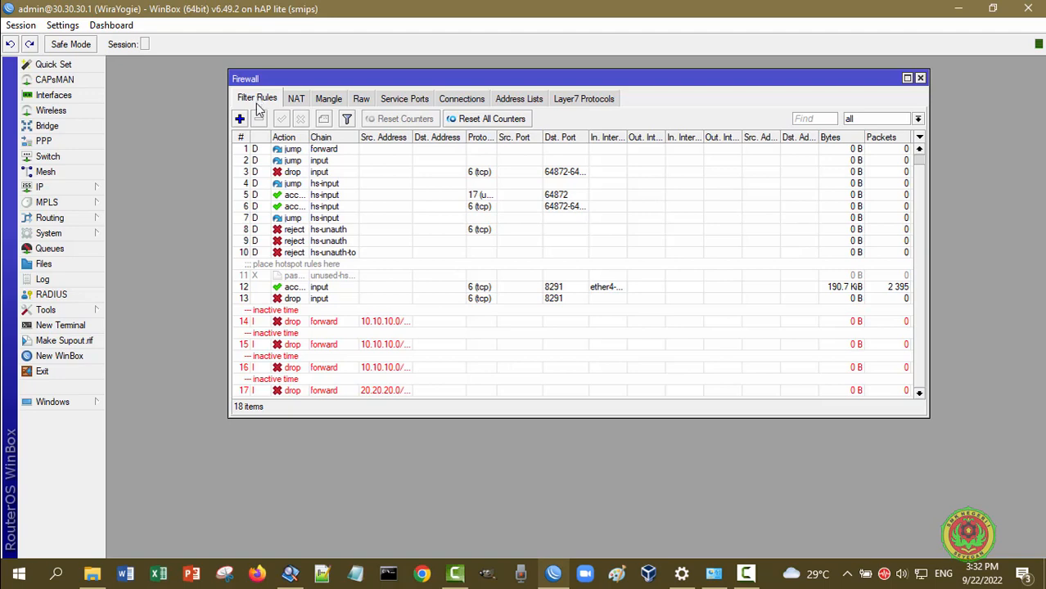
Add another filter rule on chain forward with source address 20.20.20.0/24
left_click(240, 119)
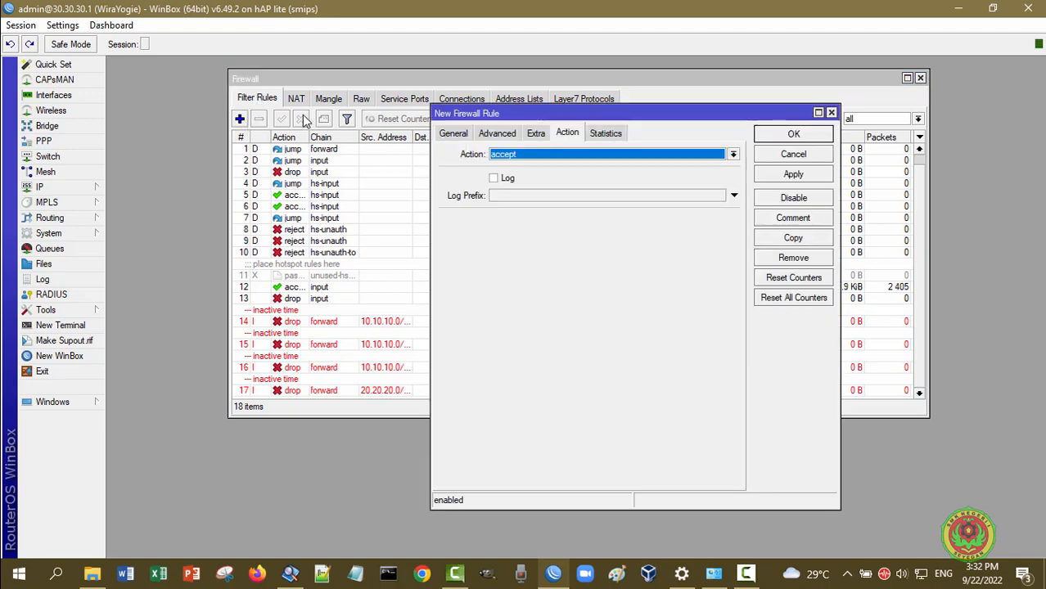
left_click(456, 134)
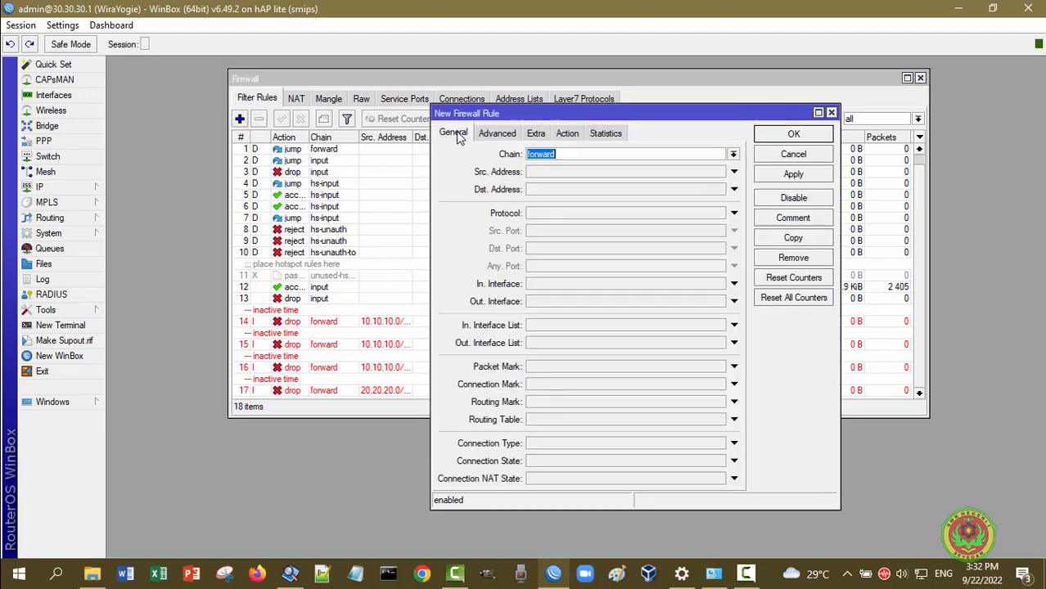
left_click(563, 154)
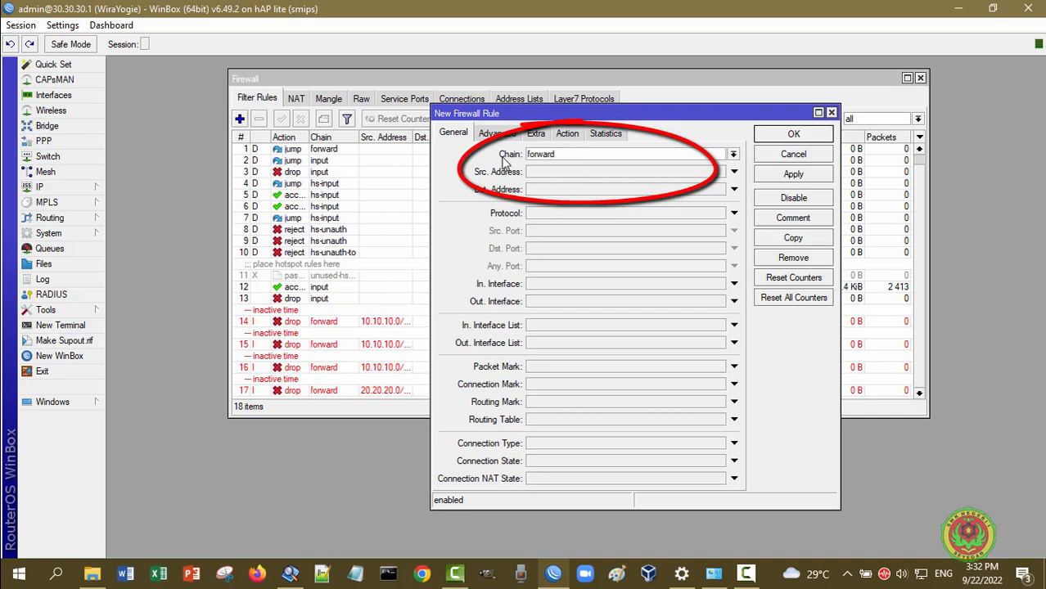
left_click(584, 172)
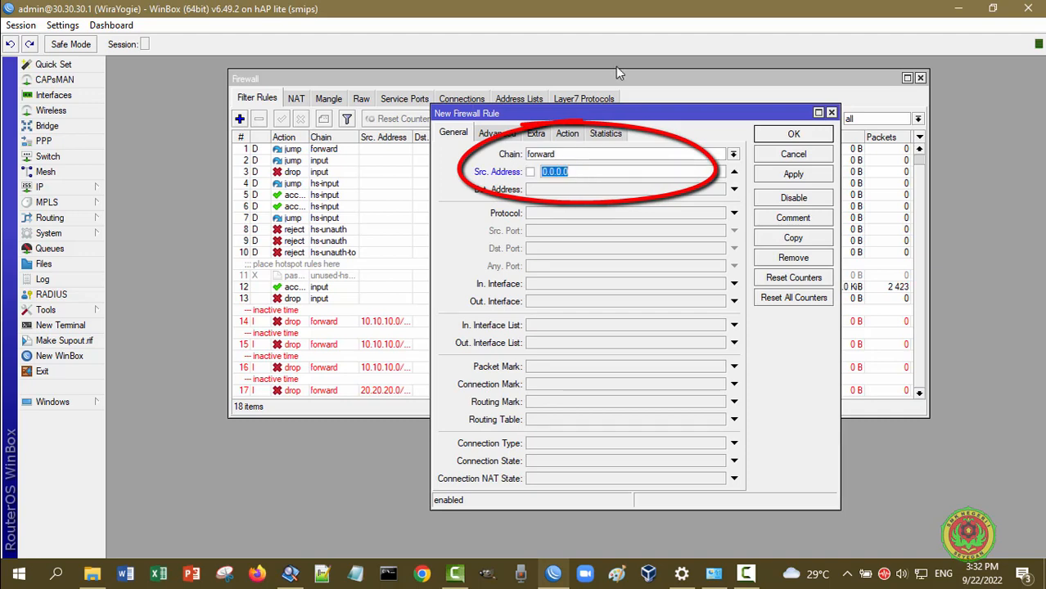
type("2")
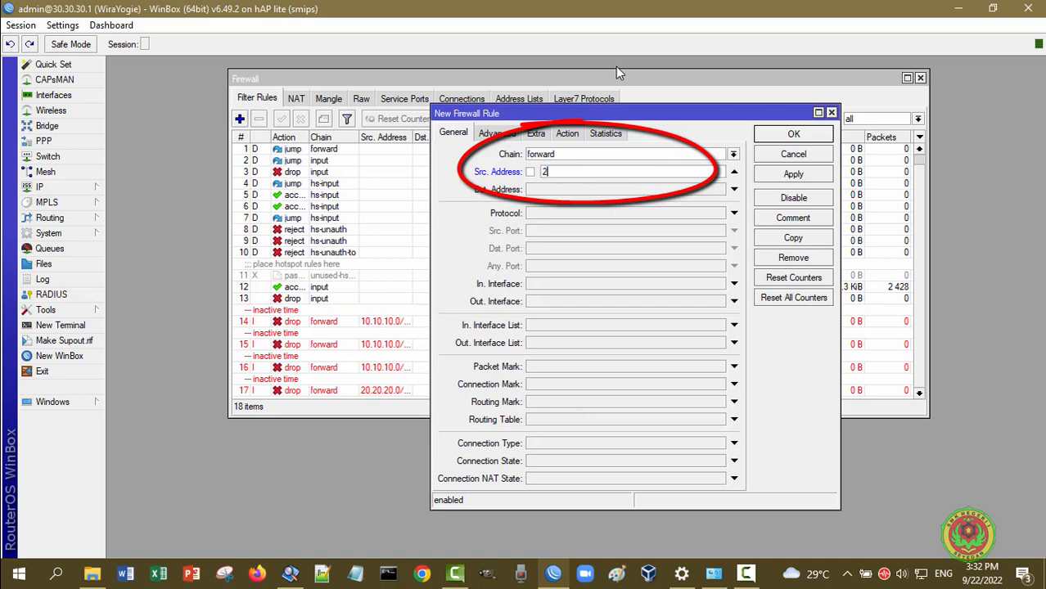
type("0.20.20.0/24")
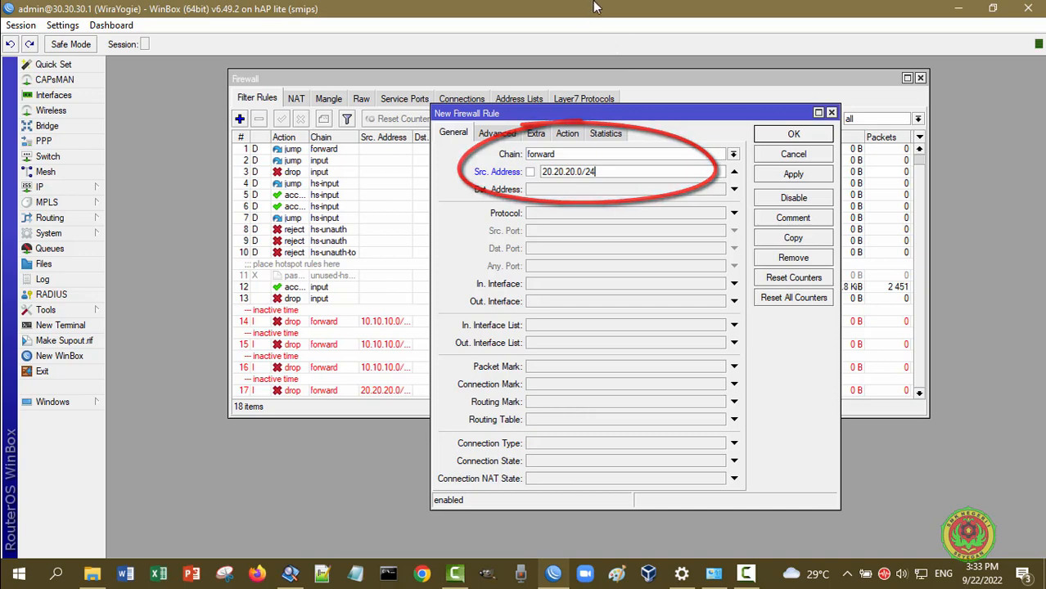
left_click(536, 136)
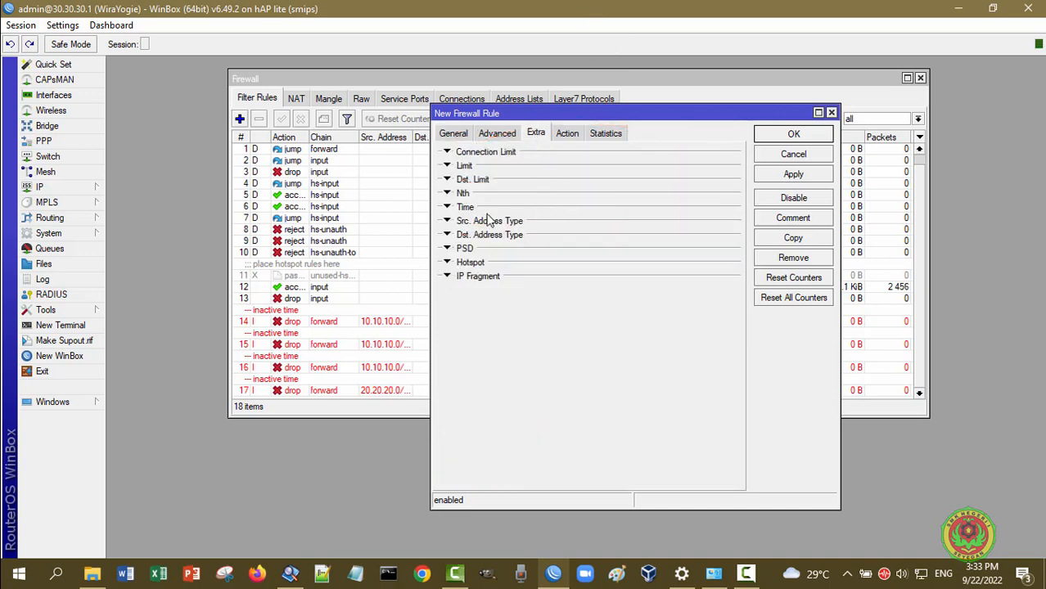
Expand the Time match and change the start time to 16:00:00
left_click(447, 208)
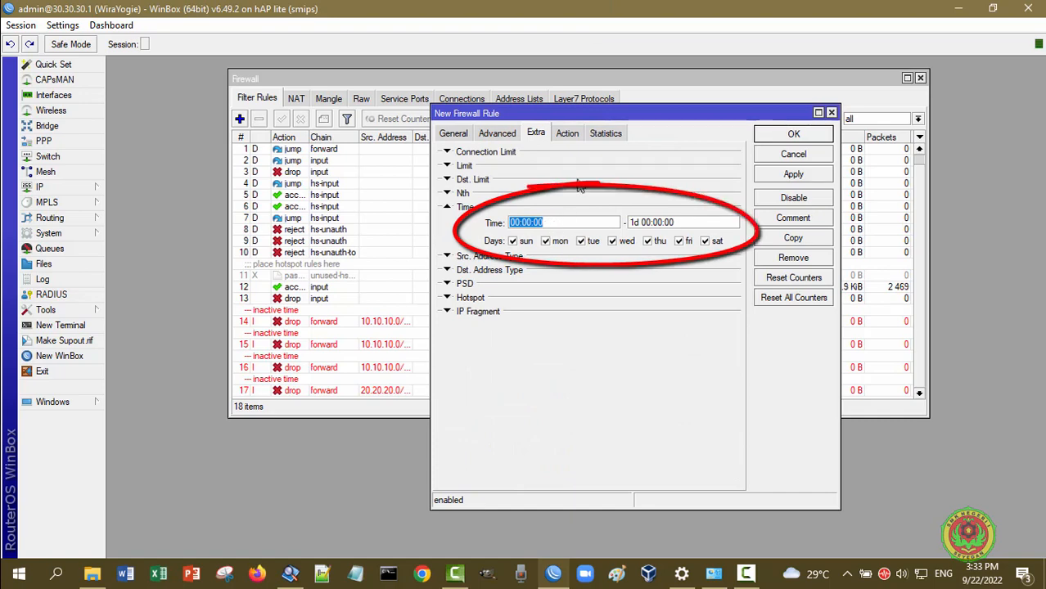
key("Right")
key("Left")
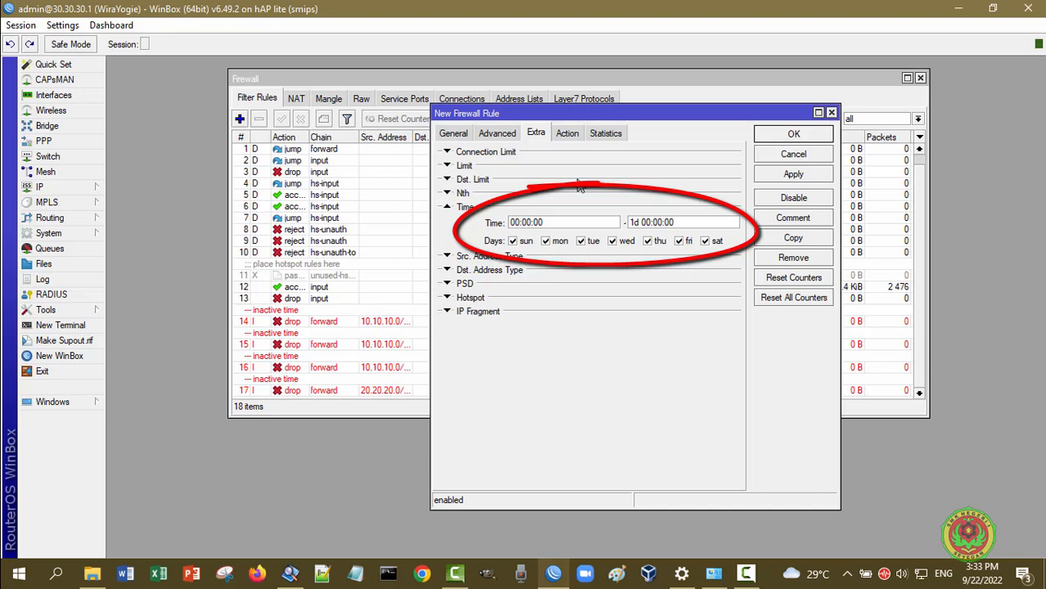
key("BackSpace")
key("BackSpace")
key("BackSpace")
type("16")
Change the end time to 23:59:59, keeping every day of the week checked
left_click(642, 222)
key("BackSpace")
key("BackSpace")
key("BackSpace")
key("Delete")
key("Delete")
key("Delete")
type("23:")
key("Delete")
key("BackSpace")
type("59")
key("End")
key("BackSpace")
key("BackSpace")
type("59")
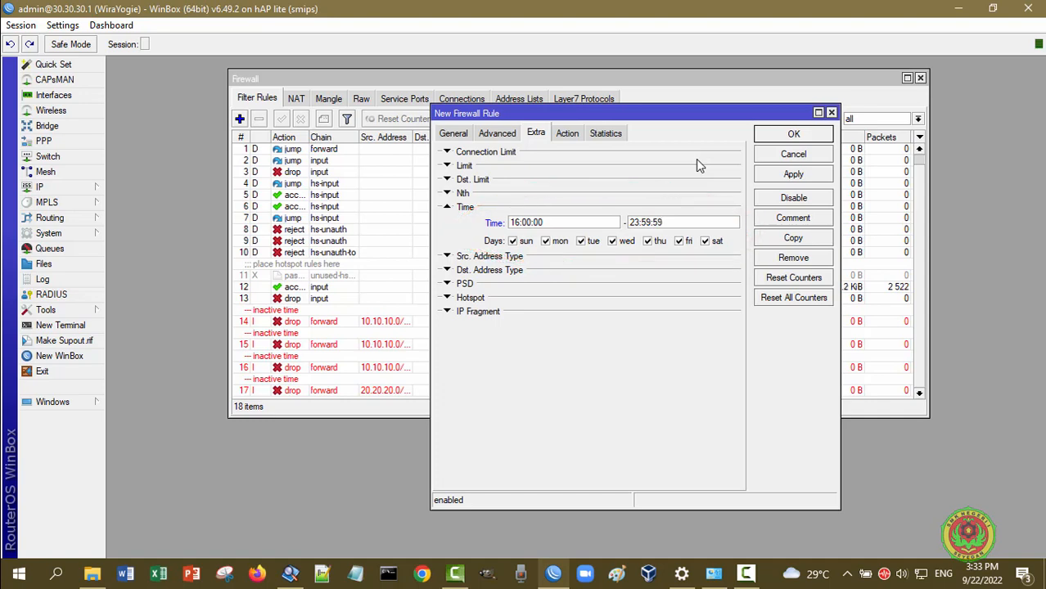
Choose drop as the rule's action, then return to the General settings
left_click(567, 133)
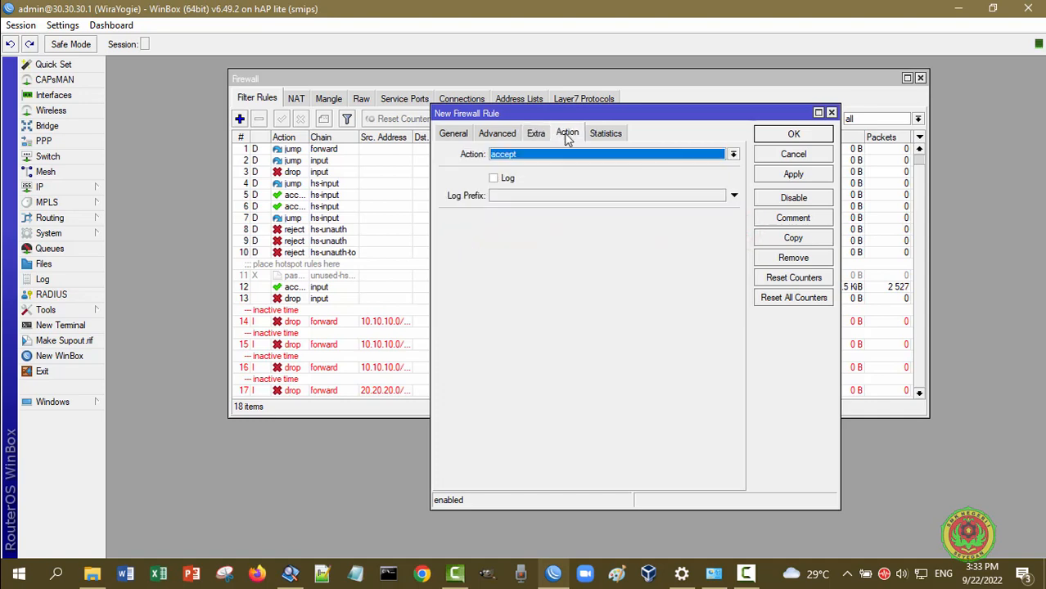
left_click(542, 161)
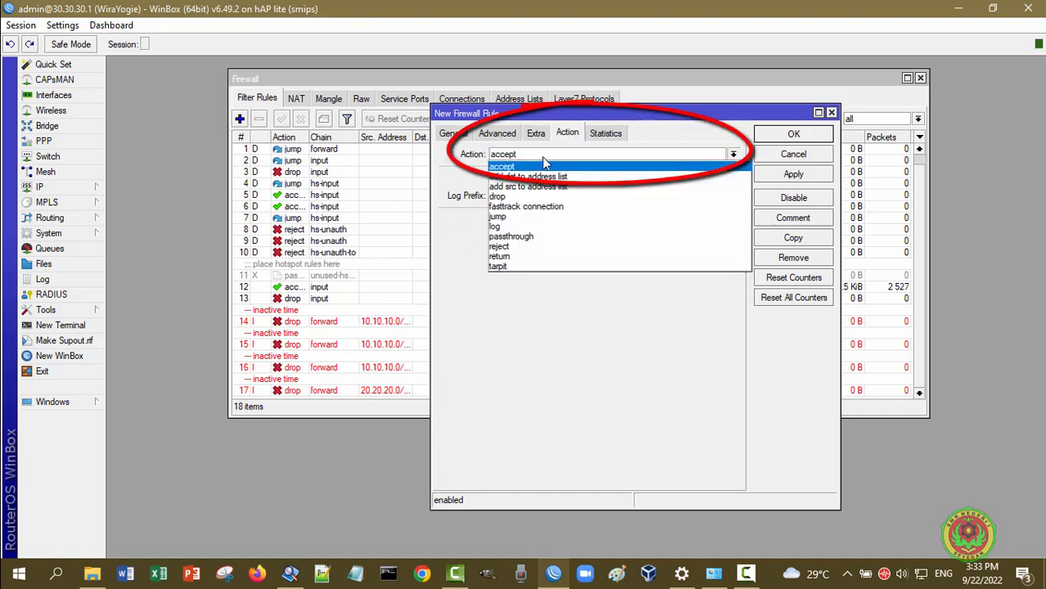
left_click(541, 198)
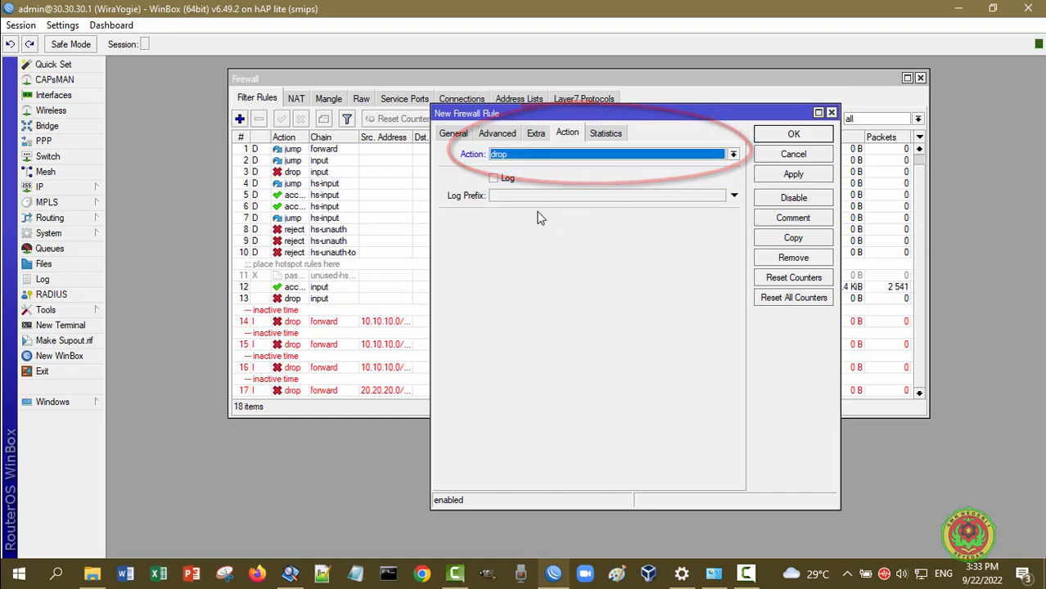
left_click(455, 134)
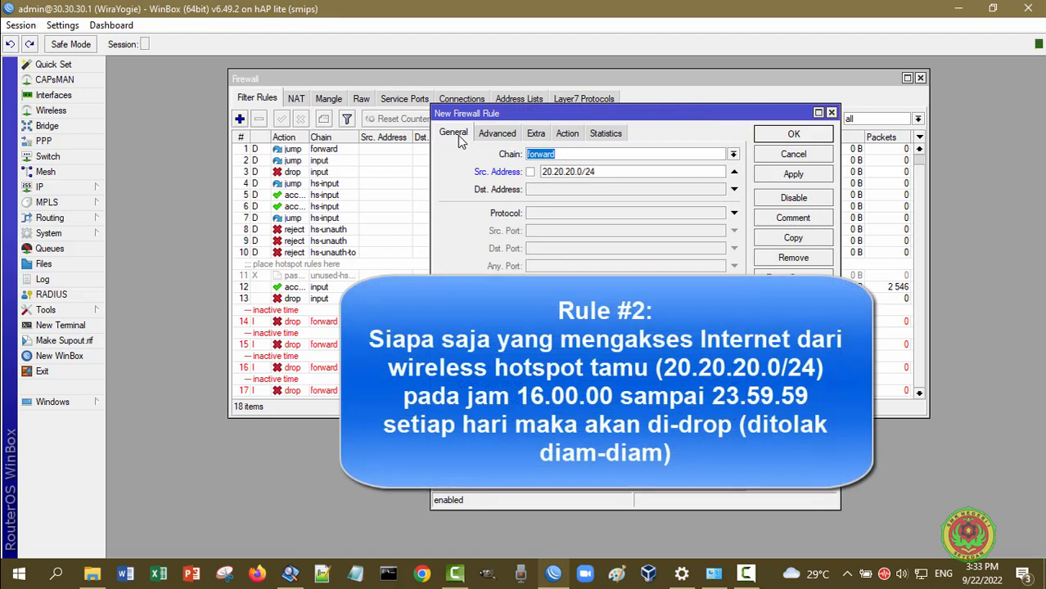
Recheck the forward chain, 16:00:00 start time and drop action, then apply the rule
left_click(598, 153)
left_click(537, 135)
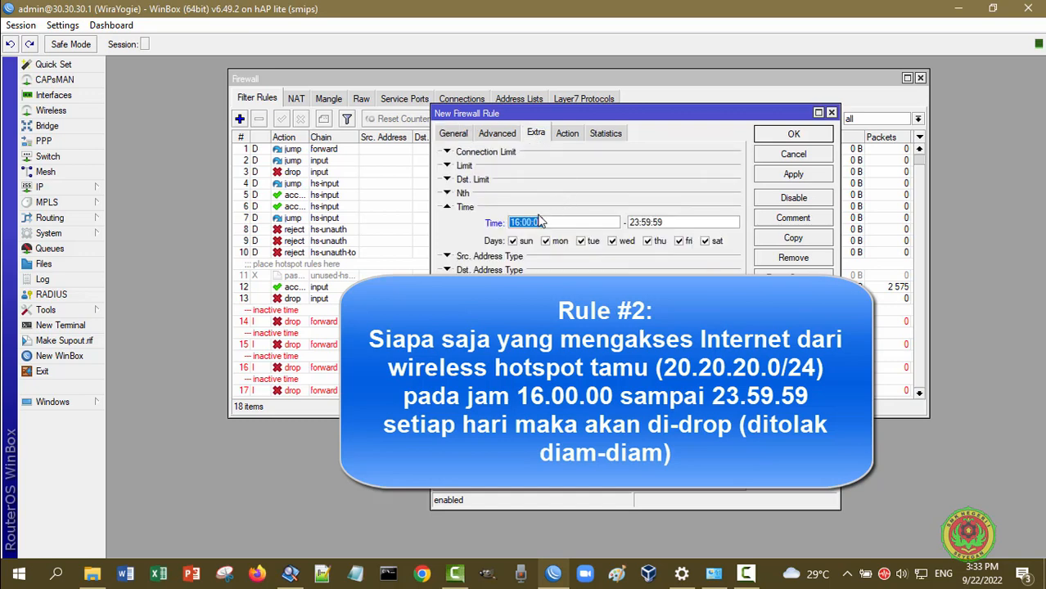
left_click(563, 221)
left_click(575, 132)
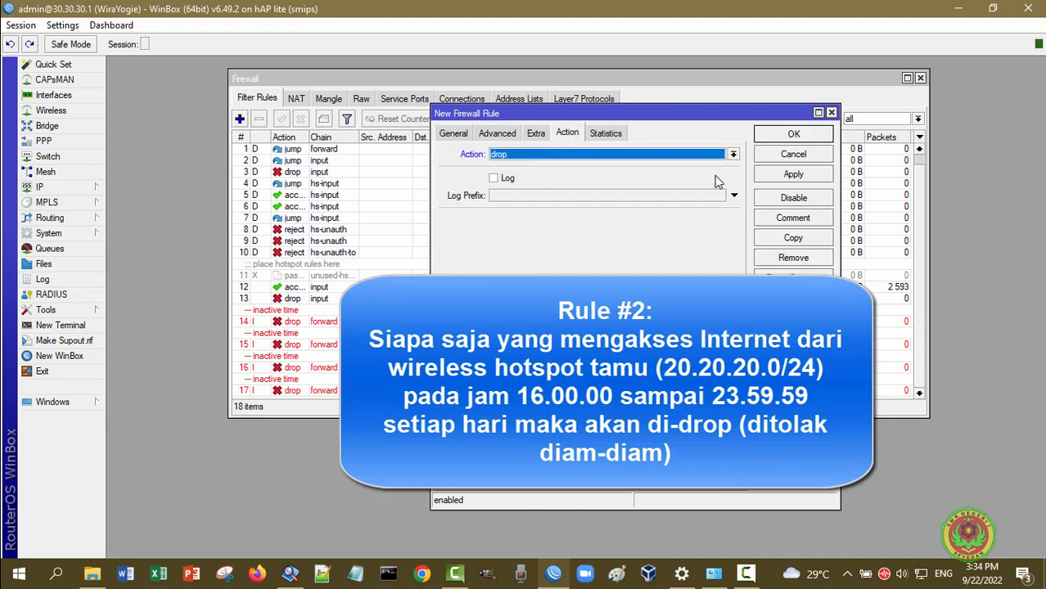
left_click(795, 174)
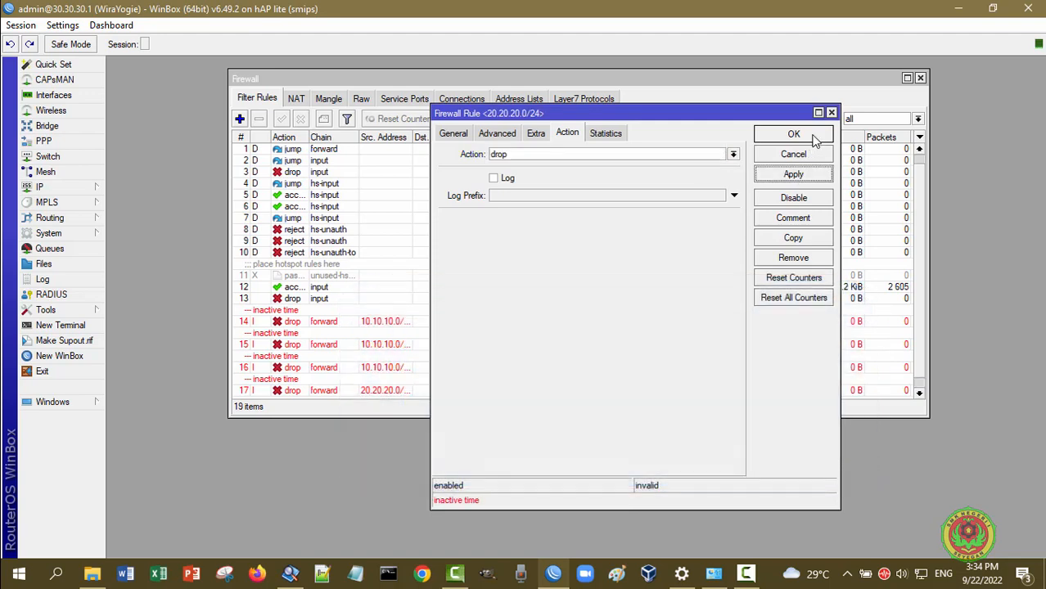
Close the rule editor and enlarge the Firewall list to show all 19 rules
left_click(812, 136)
scroll(827, 254, "down", 1)
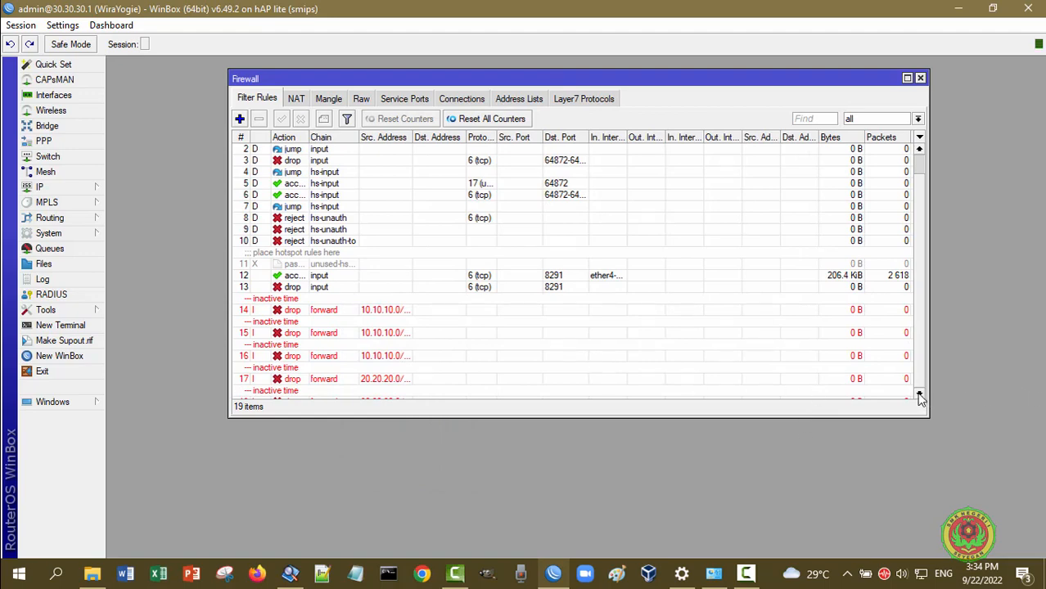
left_click_drag(890, 417, 886, 458)
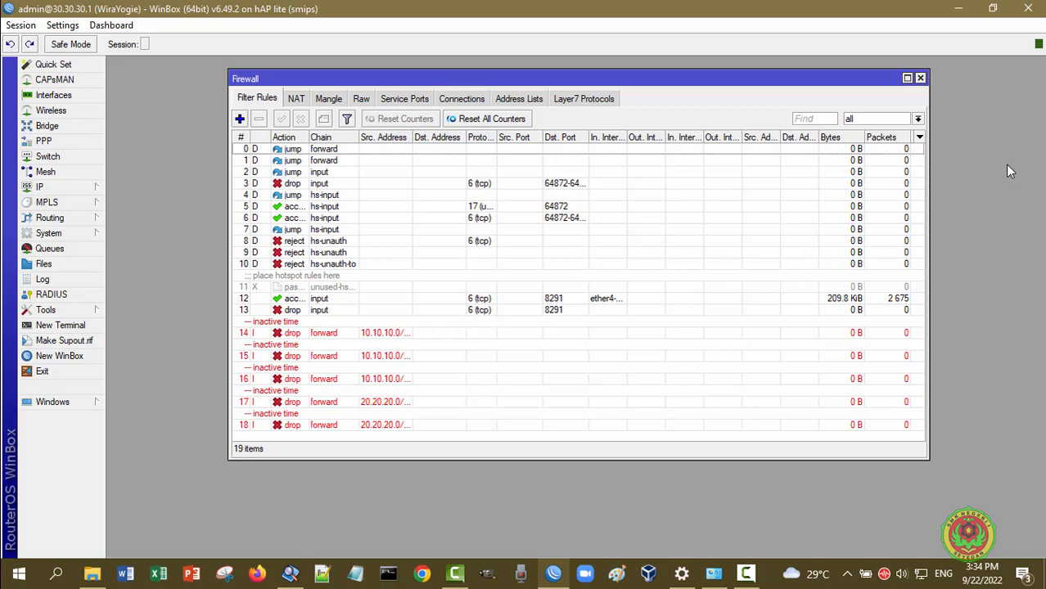
Close the Firewall window and connect Windows to the guest hotspot Wi-Fi network
left_click(920, 78)
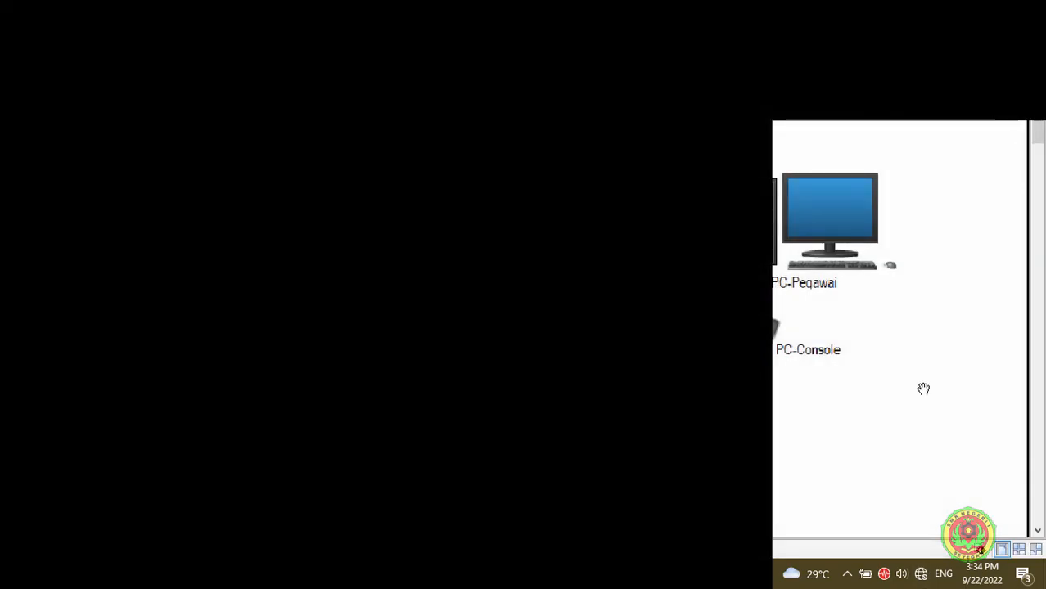
left_click(921, 577)
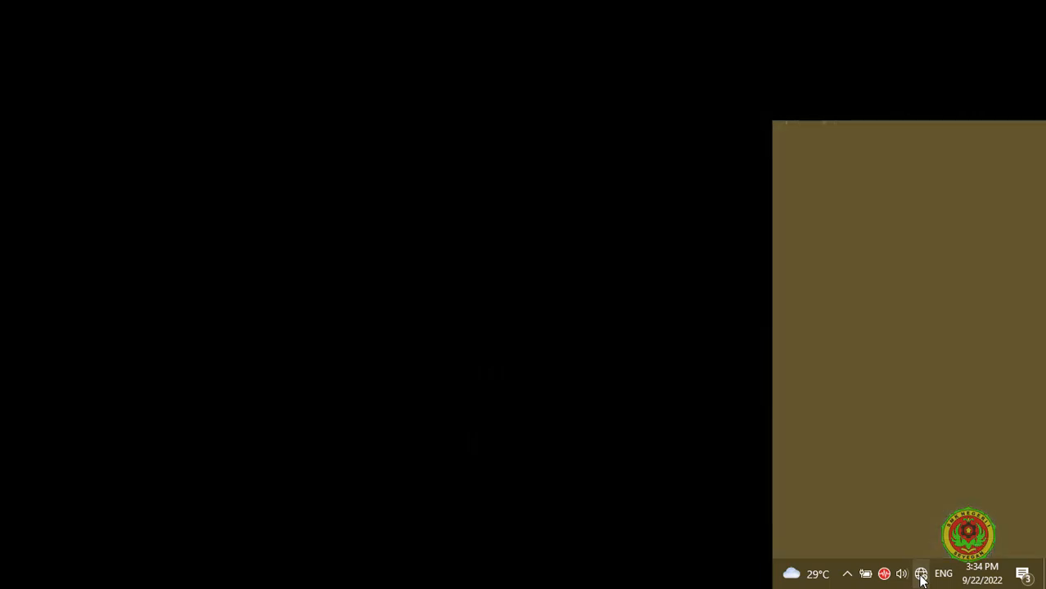
left_click(848, 200)
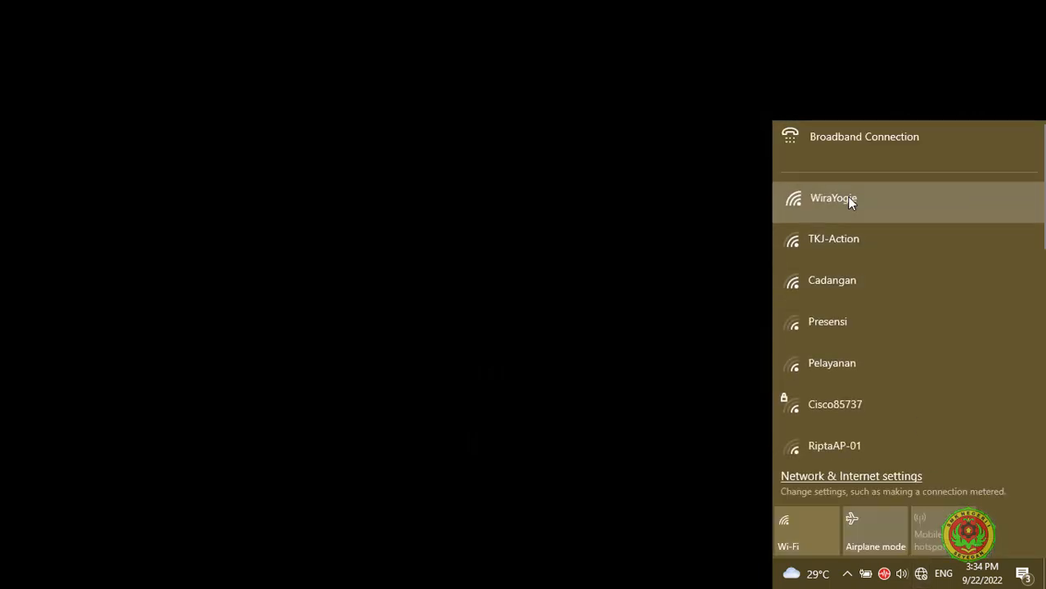
left_click(995, 302)
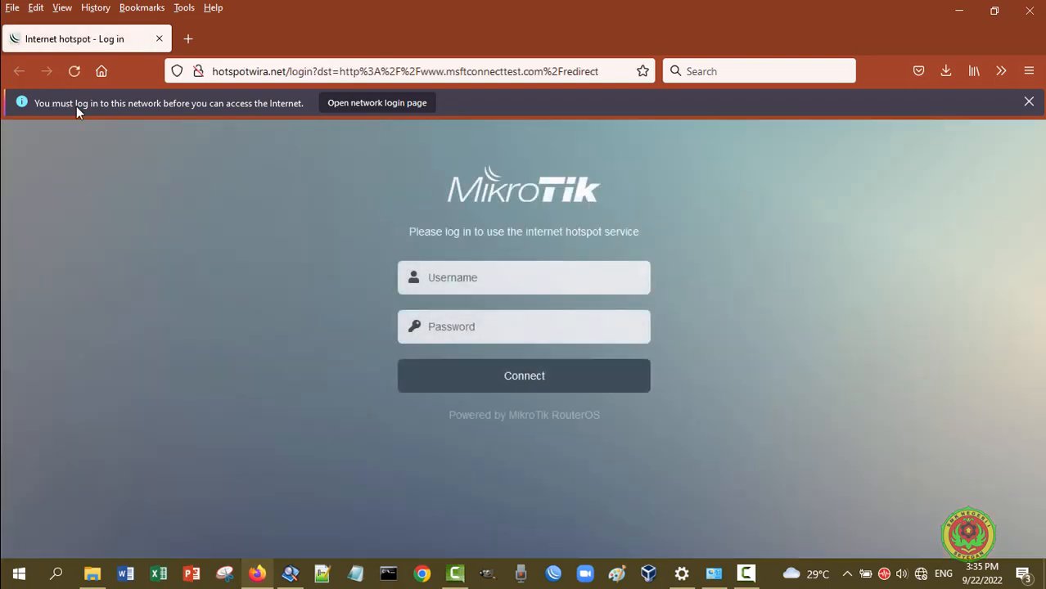
Sign in on the hotspot login page with the guest account username and password
left_click(527, 284)
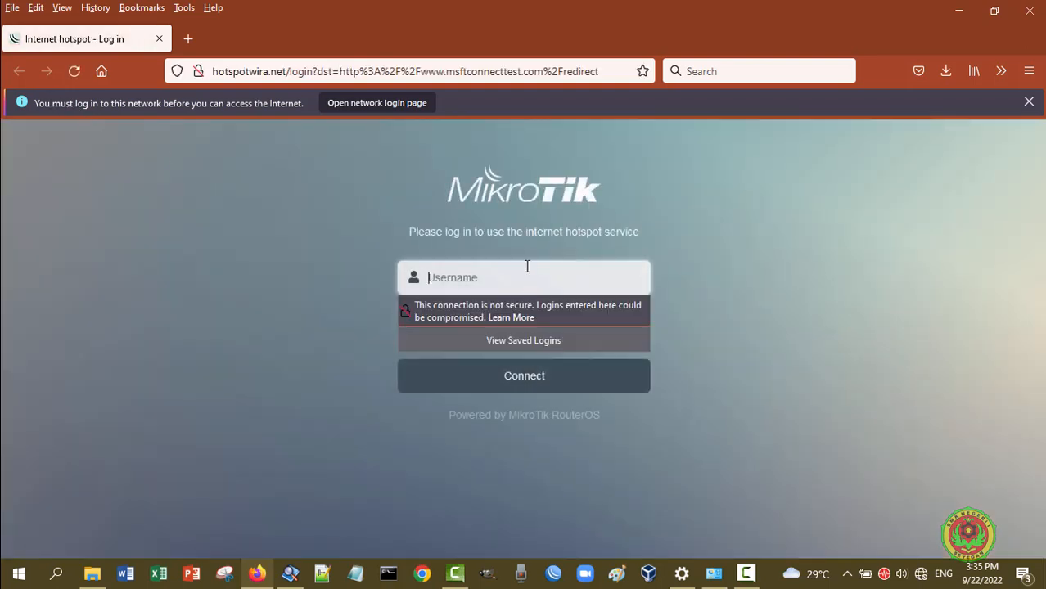
type("user1")
left_click(755, 245)
left_click(611, 323)
type("12")
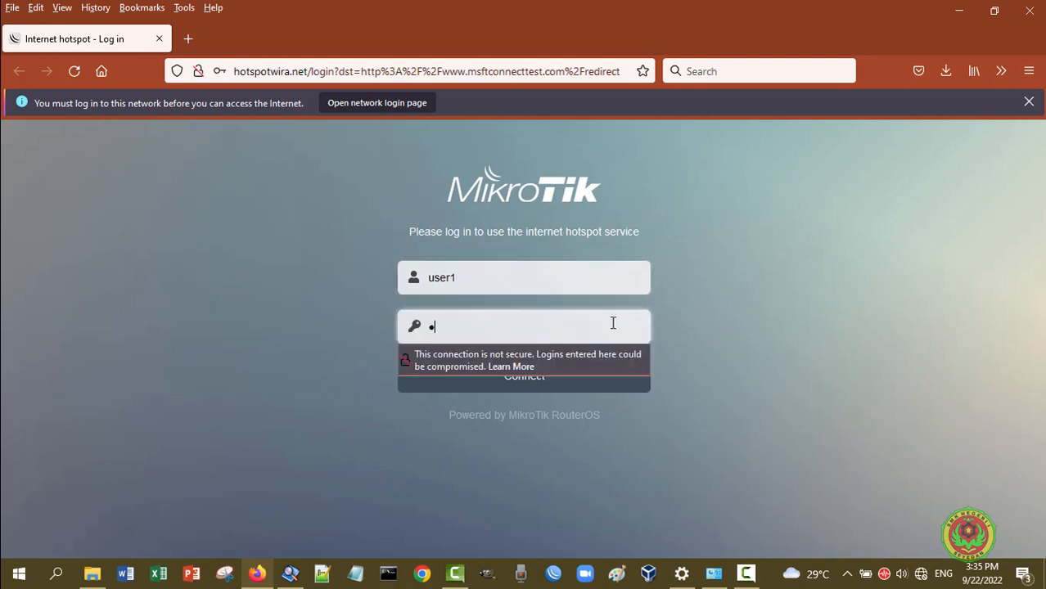
type("3456")
left_click(589, 389)
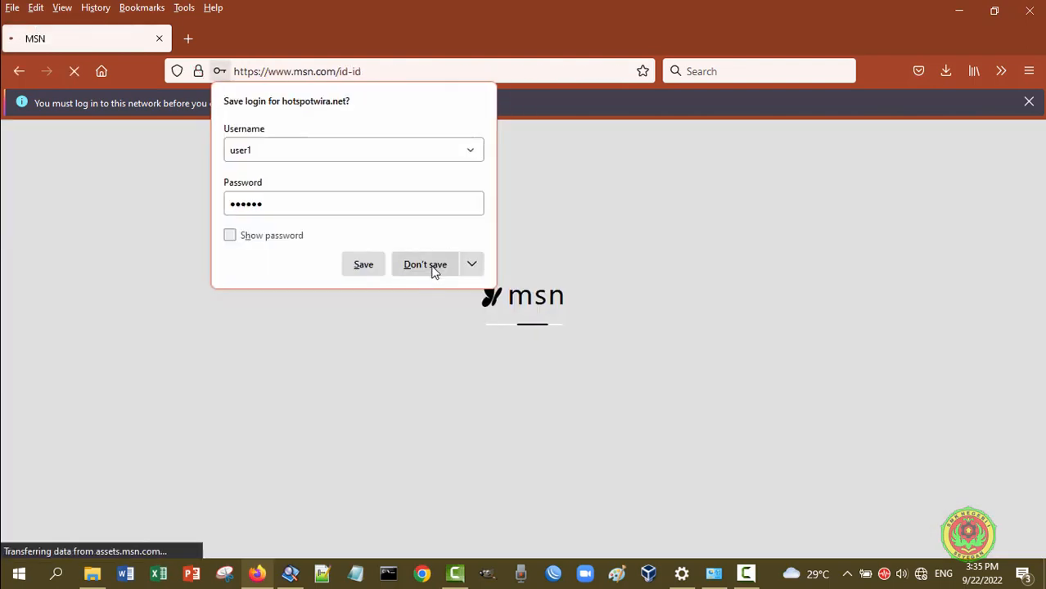
Decline saving the hotspot login and dismiss the network login notice
left_click(432, 269)
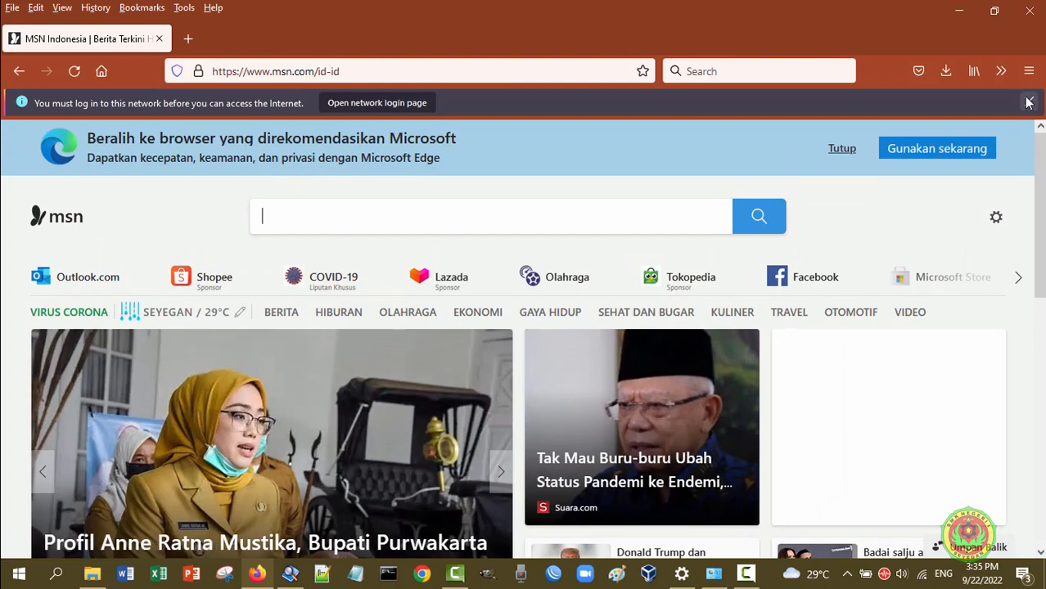
left_click(1030, 103)
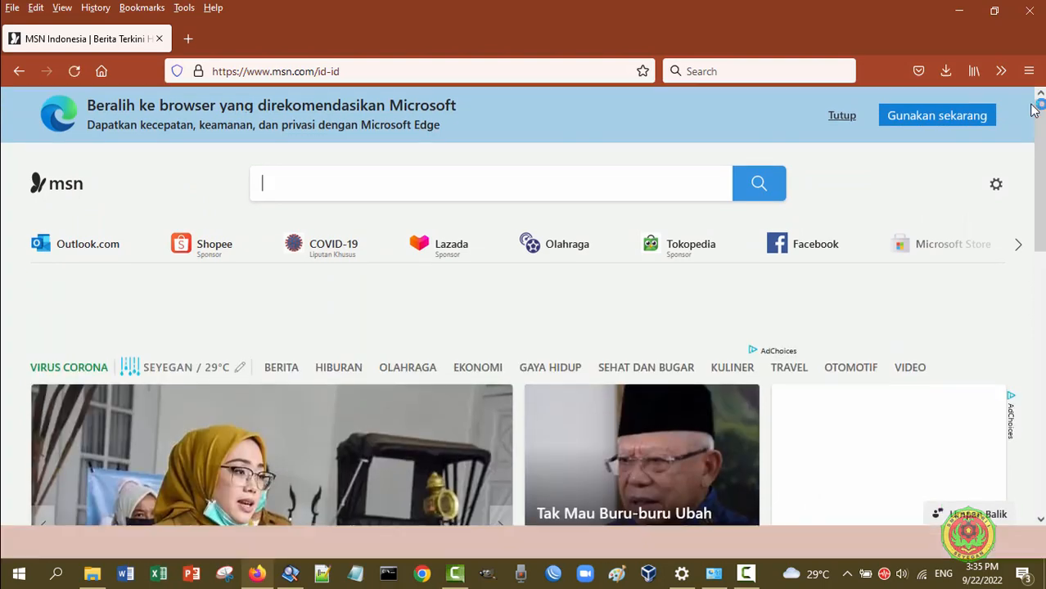
scroll(370, 387, "down", 3)
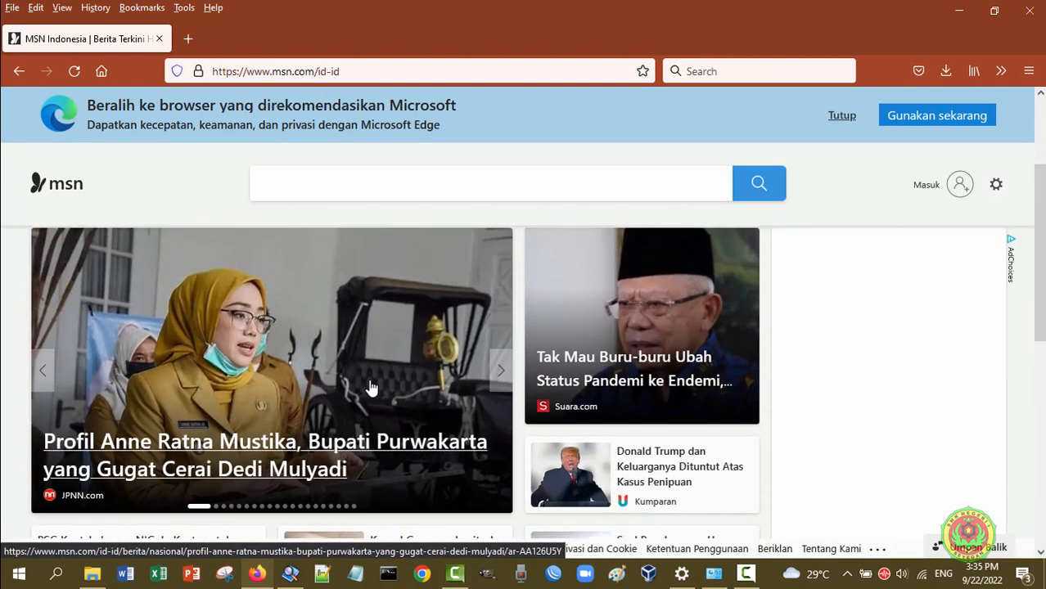
Load 20.20.20.1/status in a new tab, then try classroom.google.com in another tab
left_click(188, 39)
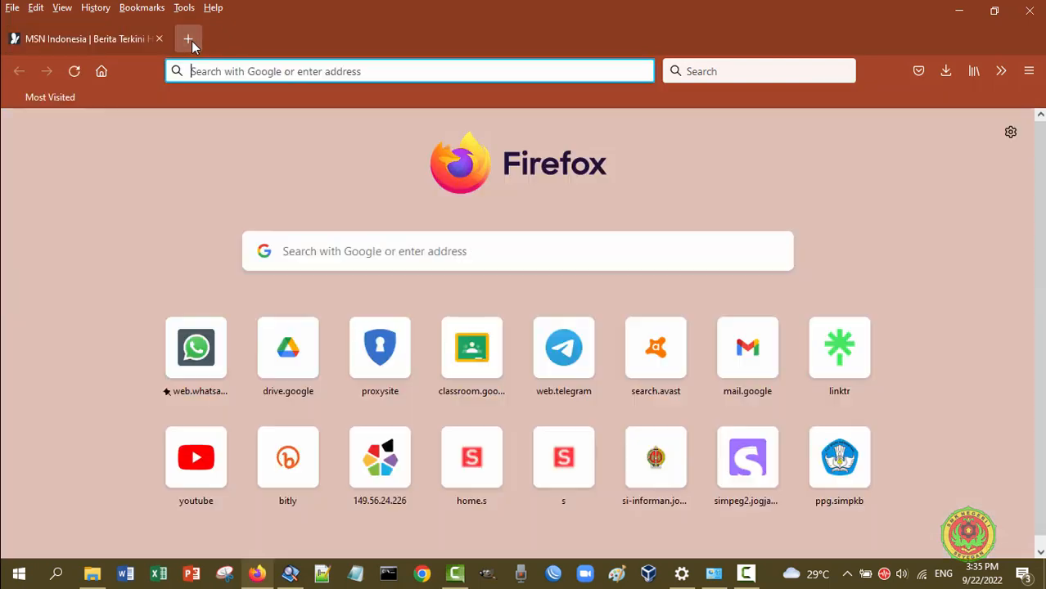
type("20")
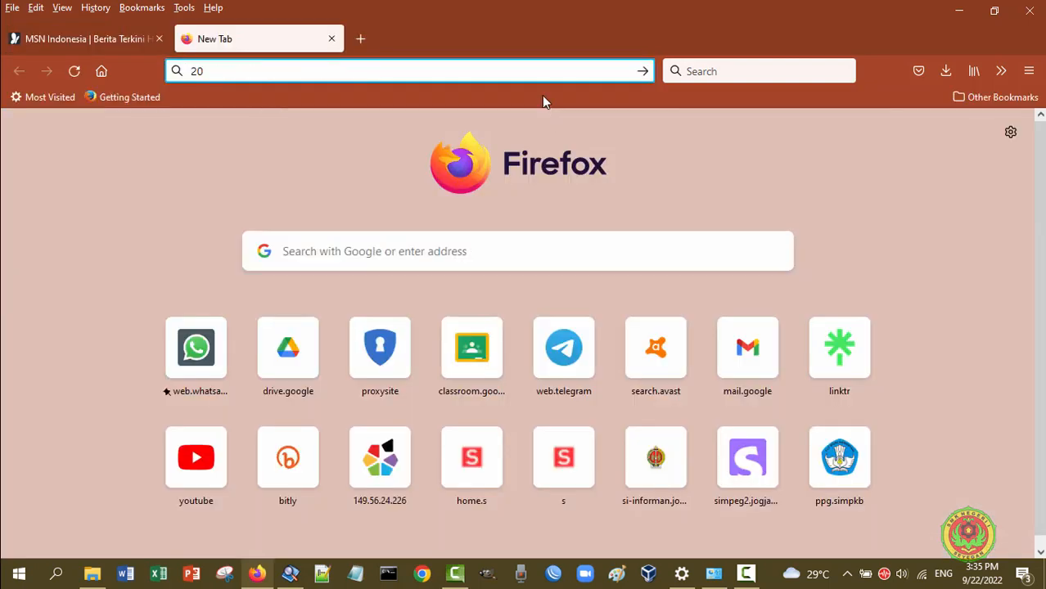
type(".20.20.1")
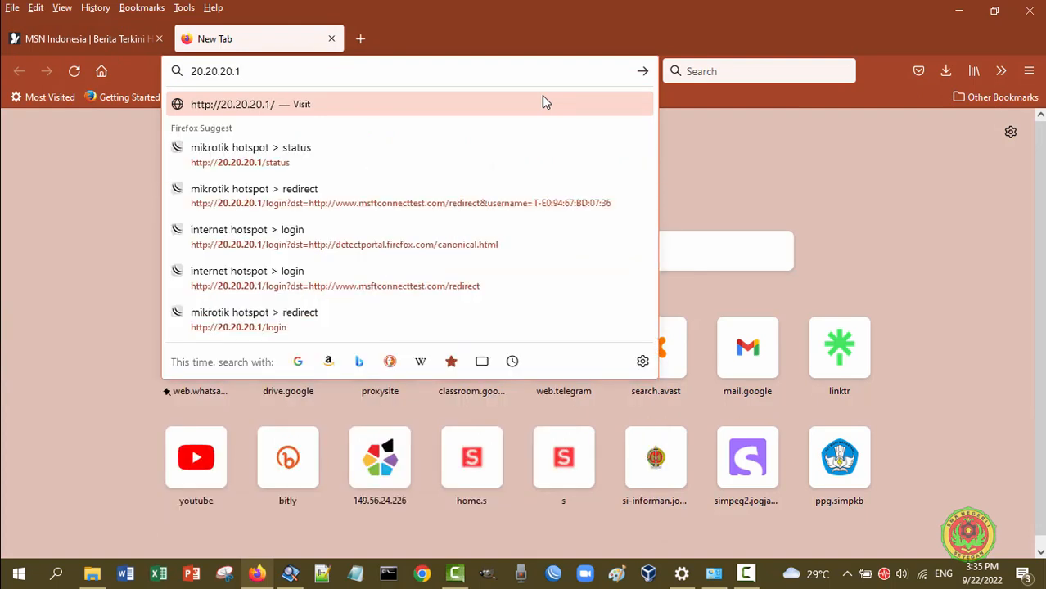
type("/status")
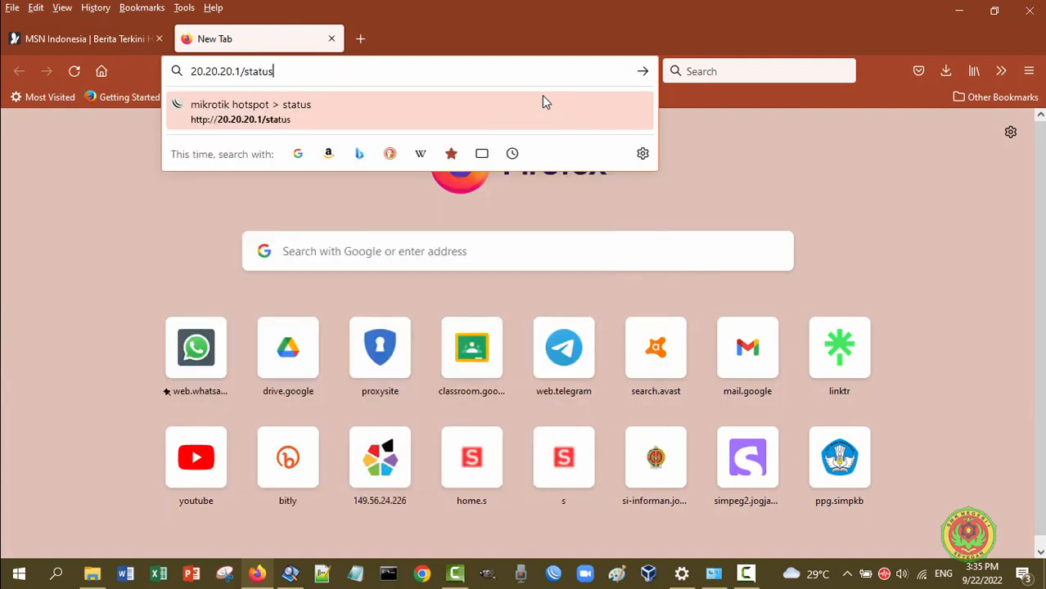
key("Return")
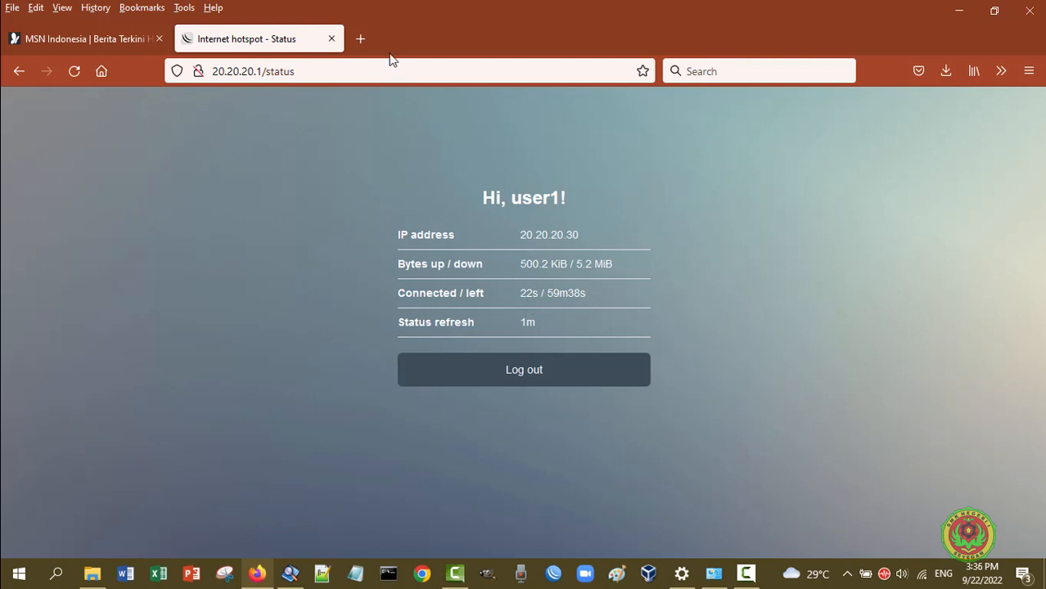
left_click(368, 42)
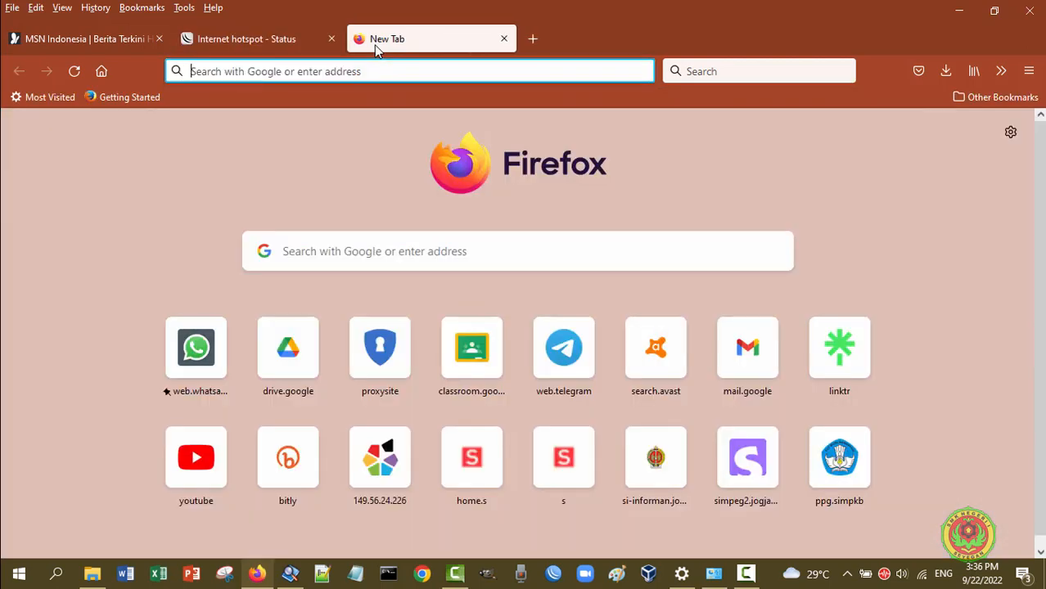
left_click(469, 343)
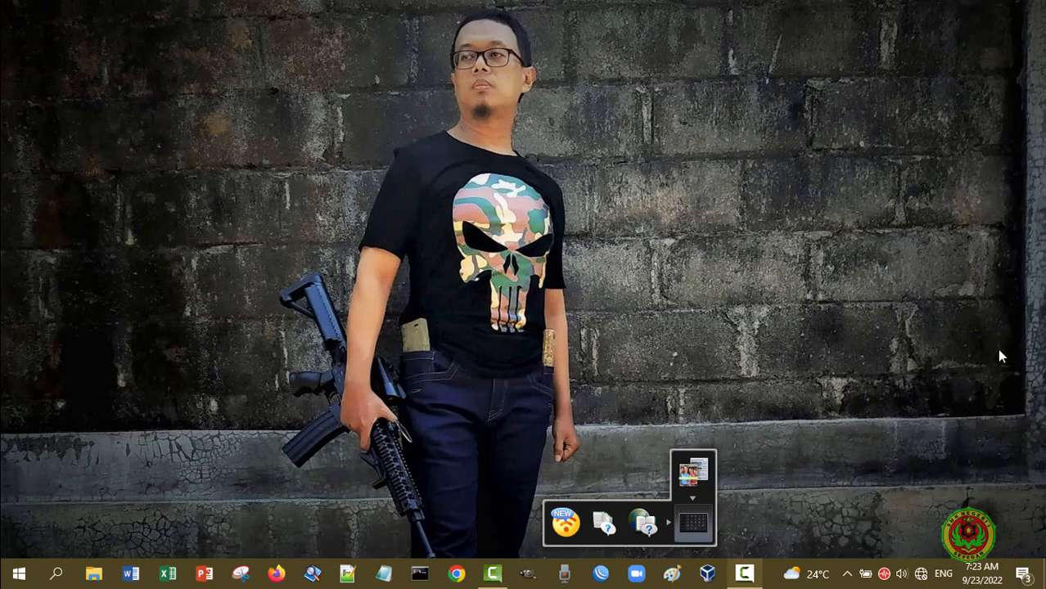
Reconnect Windows to the open WiraYogie guest Wi-Fi network
mouse_move(985, 583)
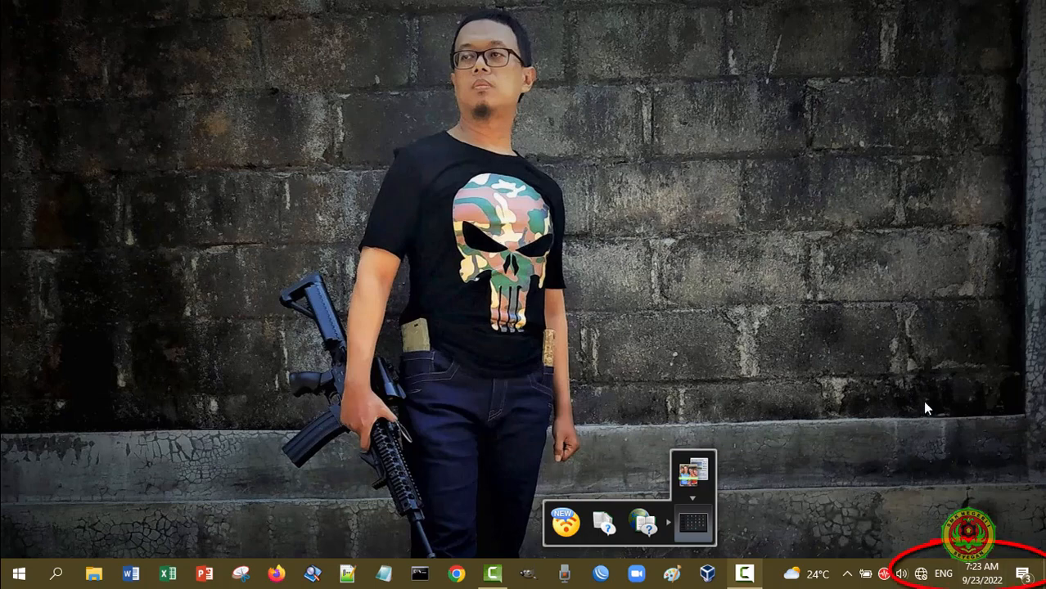
left_click(922, 573)
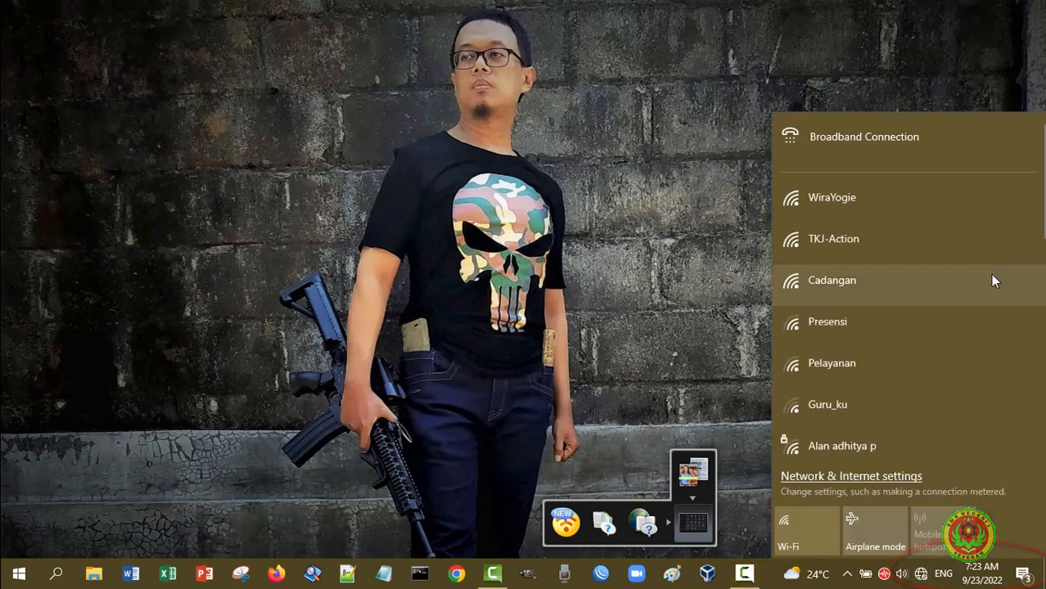
left_click(862, 213)
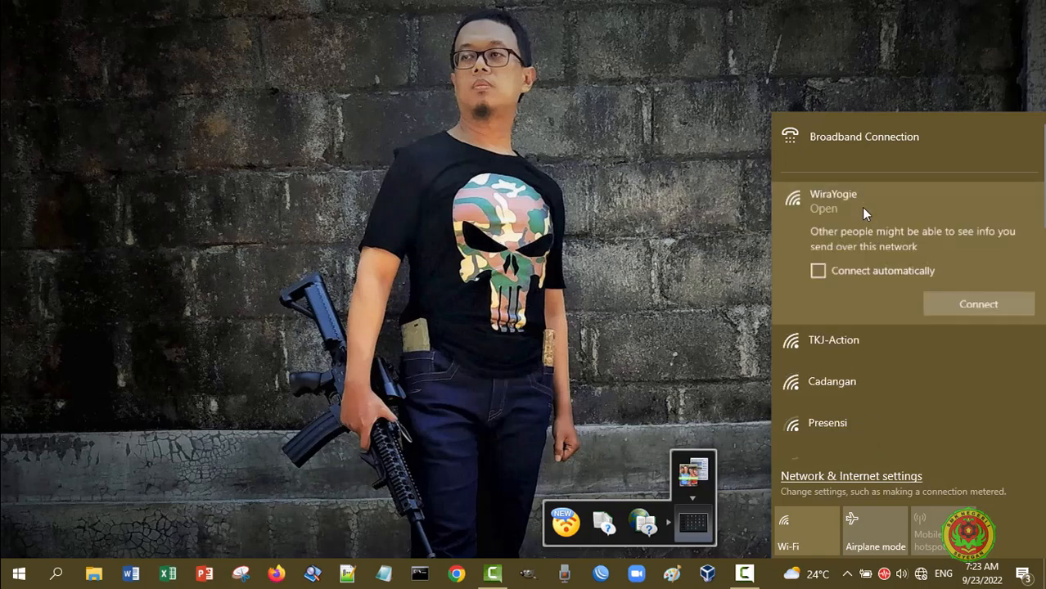
left_click(979, 303)
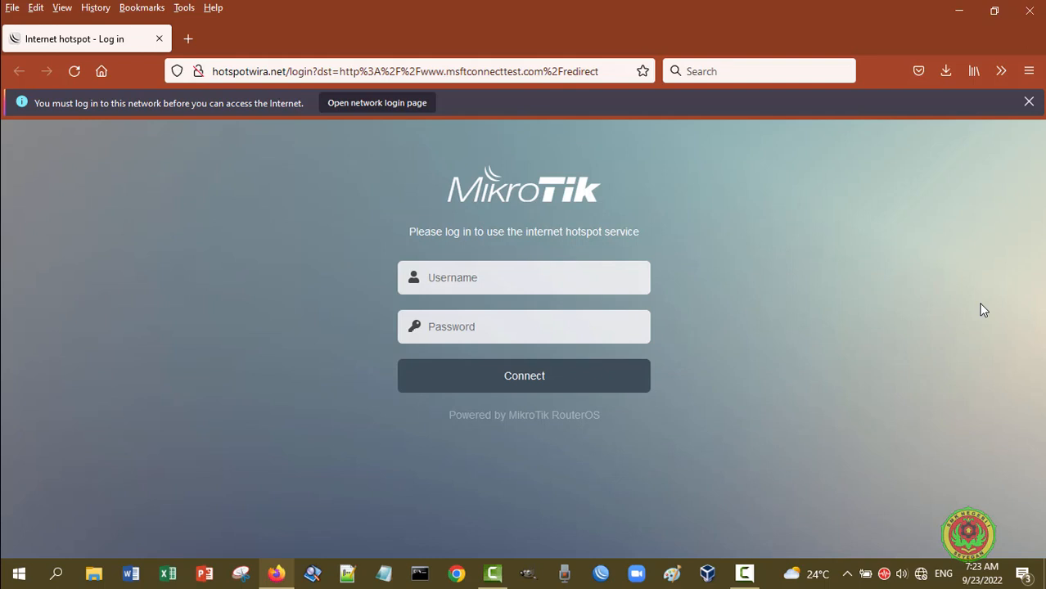
Enter the guest account username and password, past the insecure-login warning, and submit the hotspot login
left_click(536, 275)
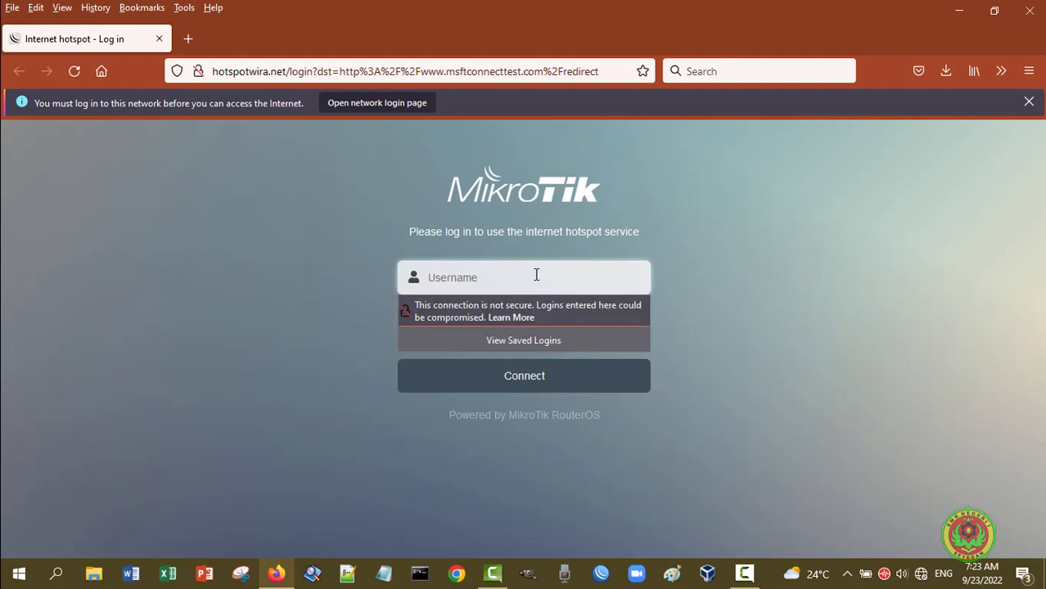
type("user1")
left_click(751, 268)
left_click(543, 330)
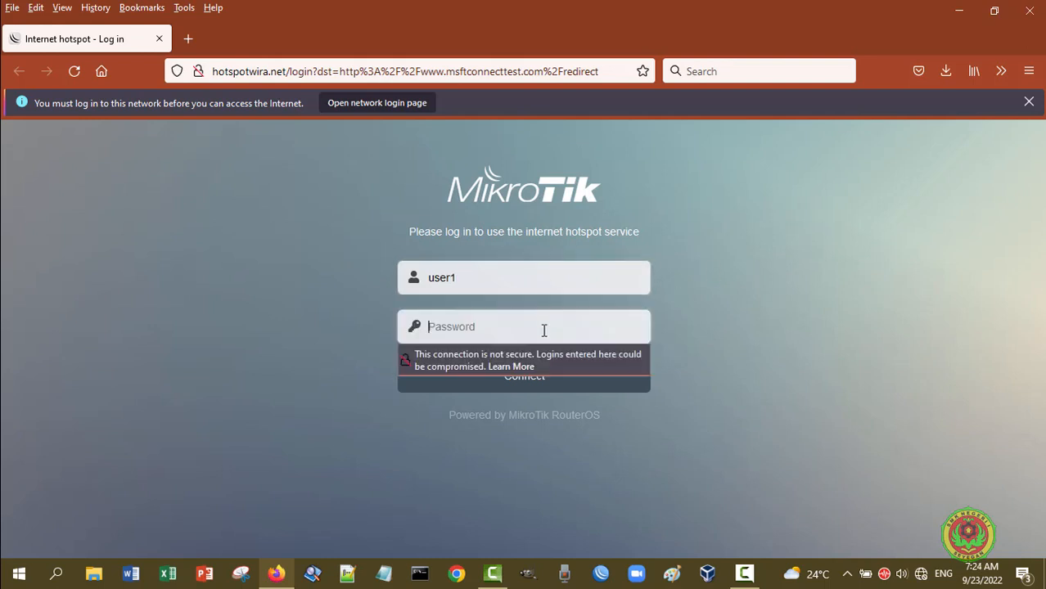
type("12345")
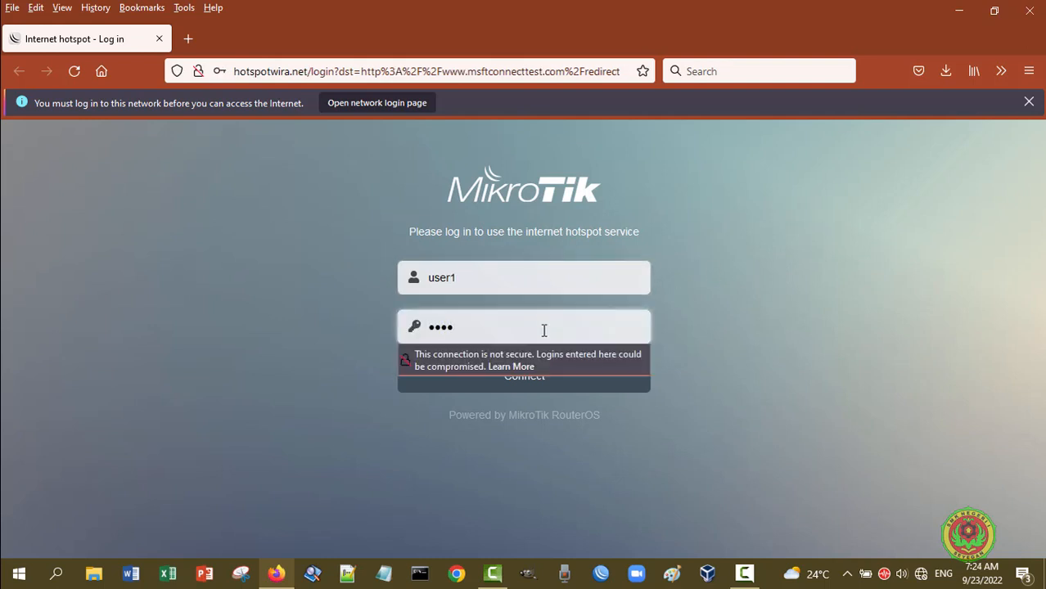
type("6")
left_click(723, 339)
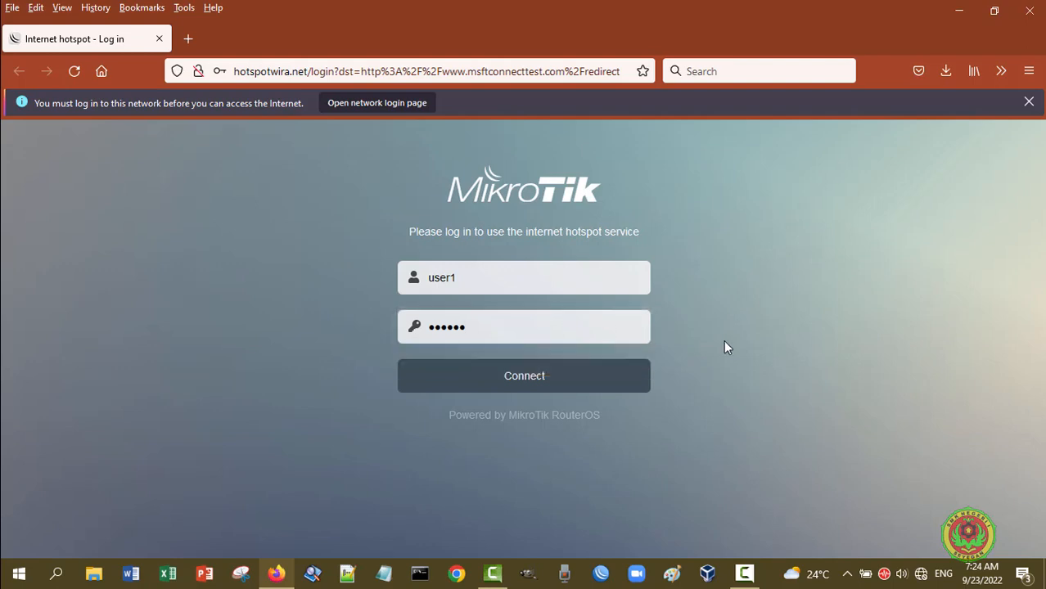
left_click(591, 386)
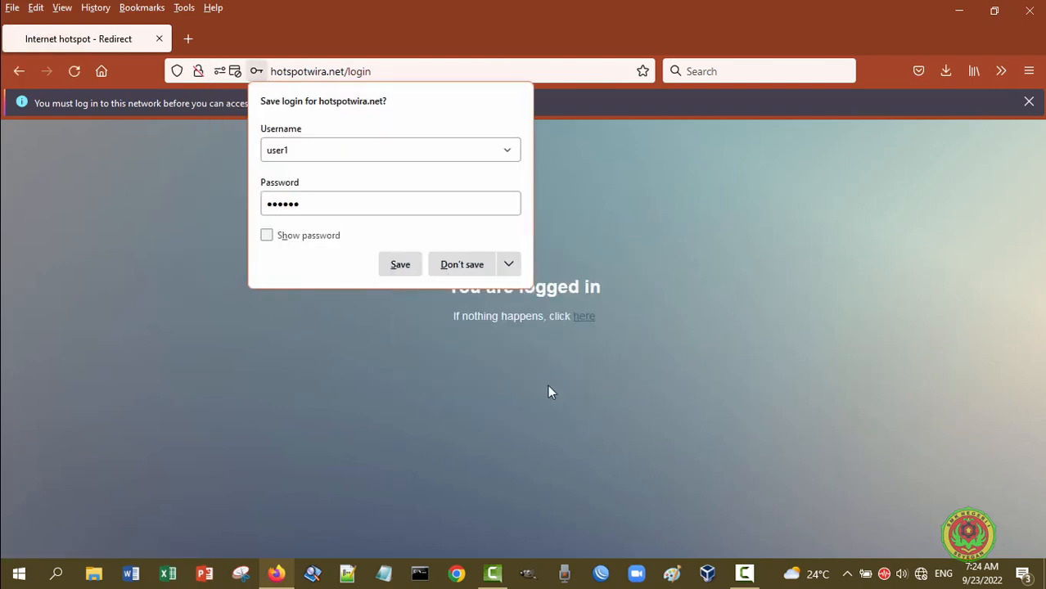
Decline saving the login, follow the 'here' redirect link, and open a blank tab
left_click(458, 266)
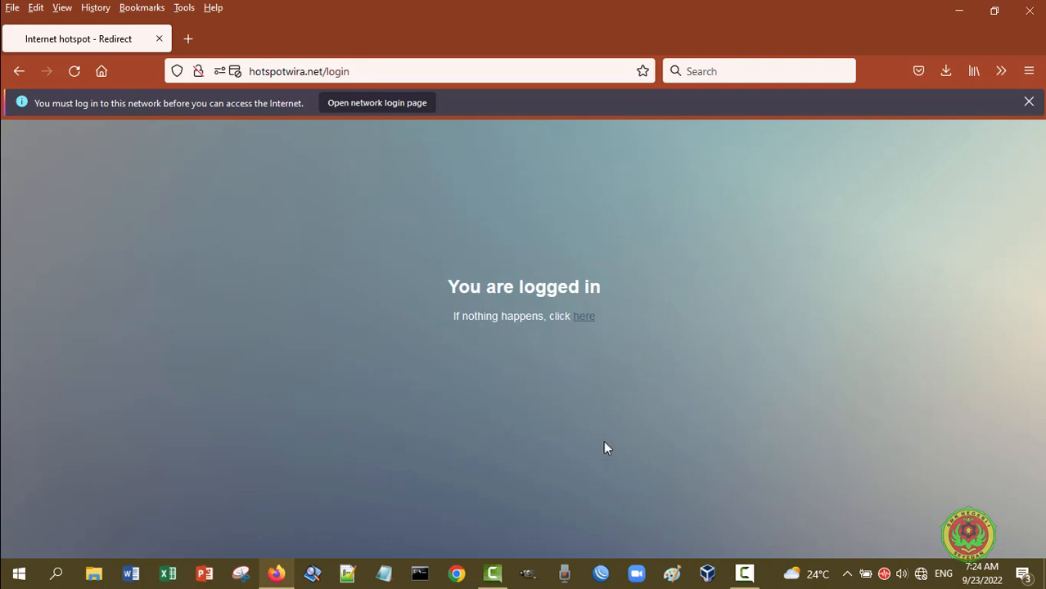
left_click(582, 319)
left_click(189, 38)
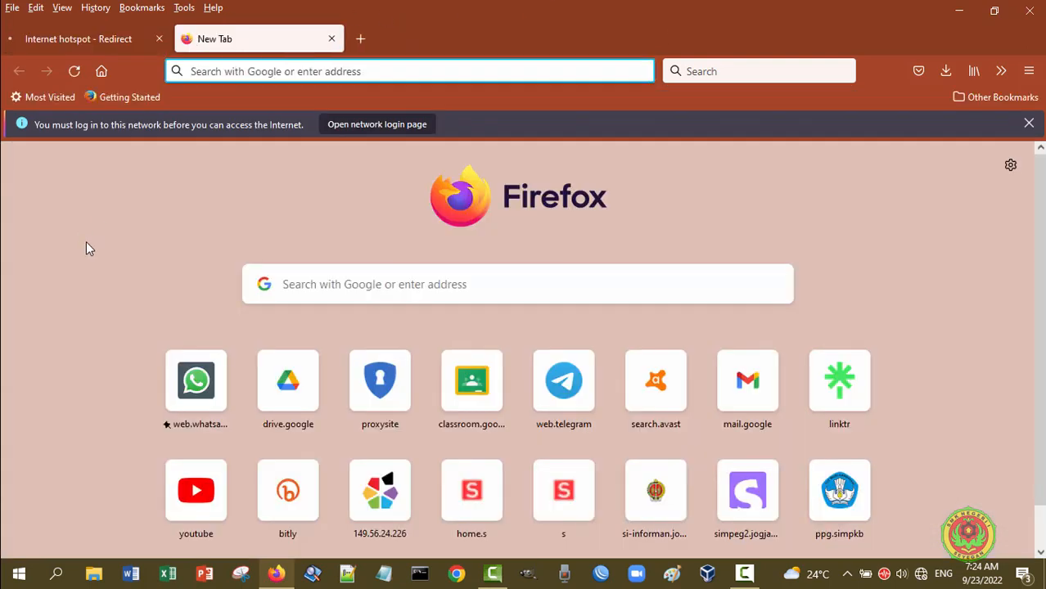
Open classroom.google.com, instagram.com and drive.google.com in separate tabs, then return to the logged-in tab
left_click(468, 392)
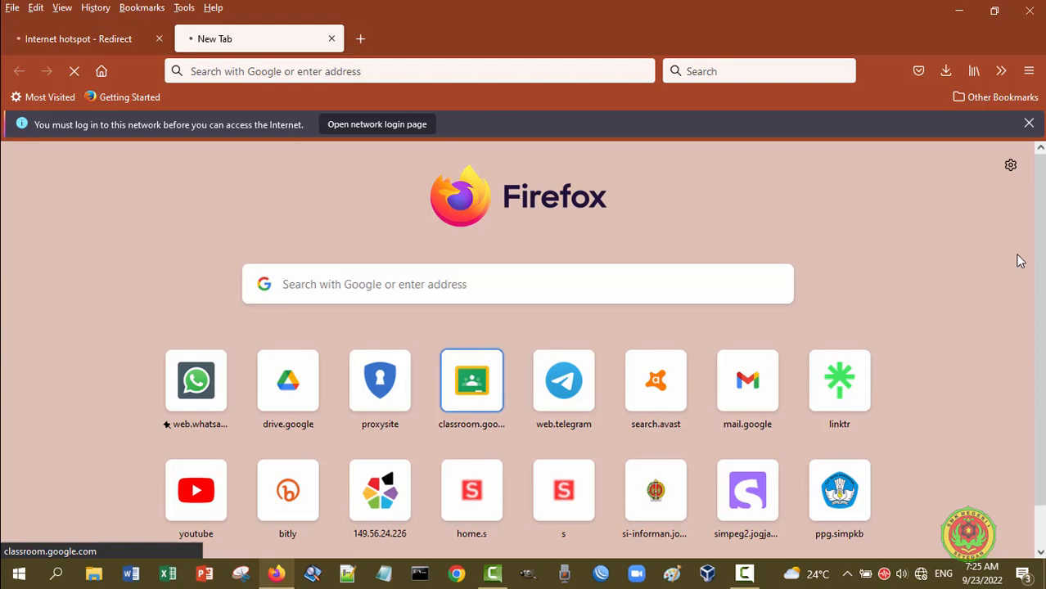
left_click(360, 44)
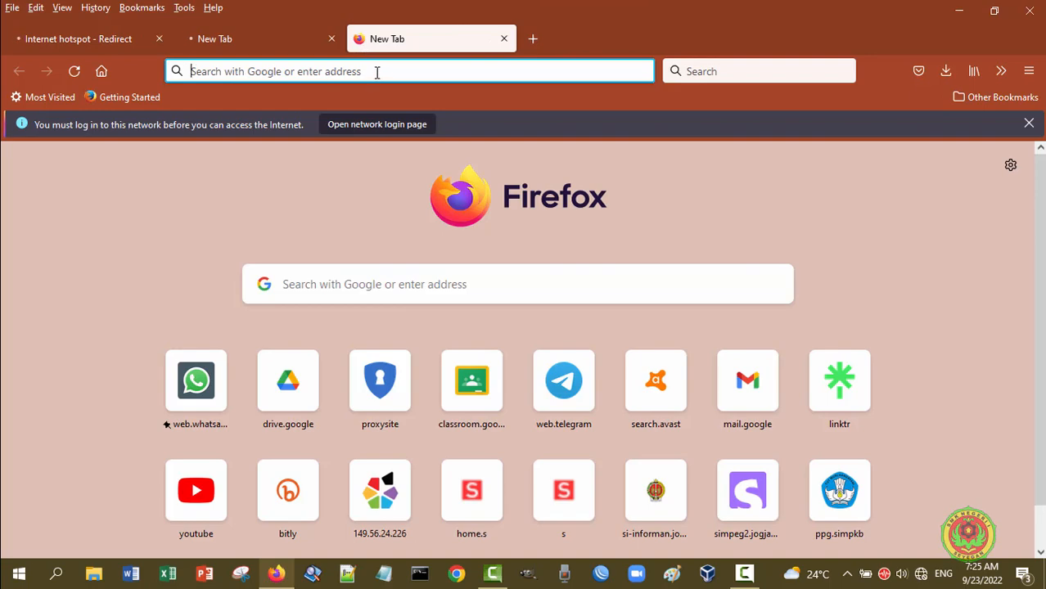
type("in")
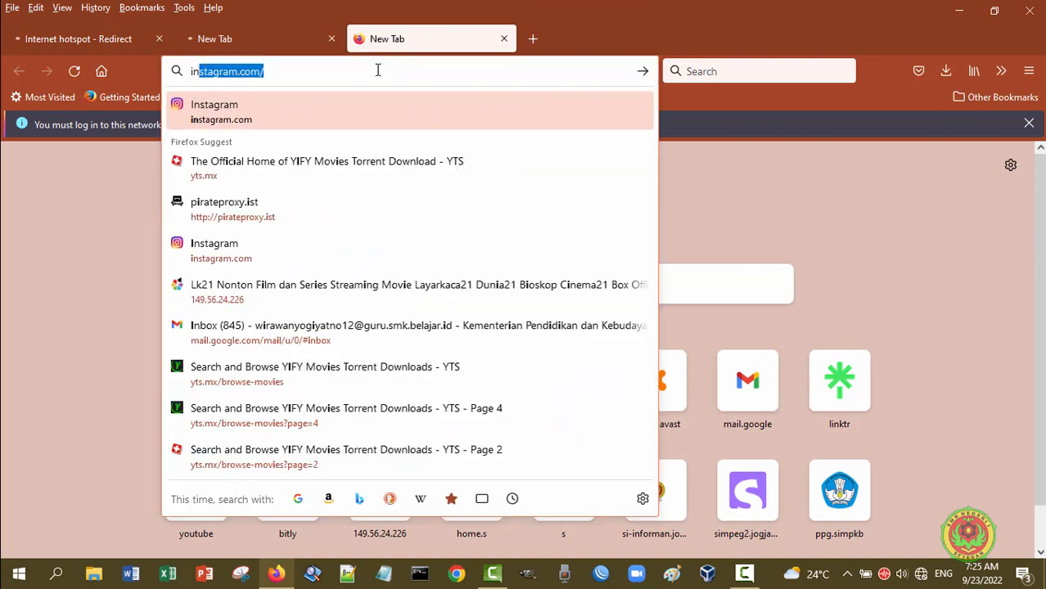
type("st")
key("Right")
key("Return")
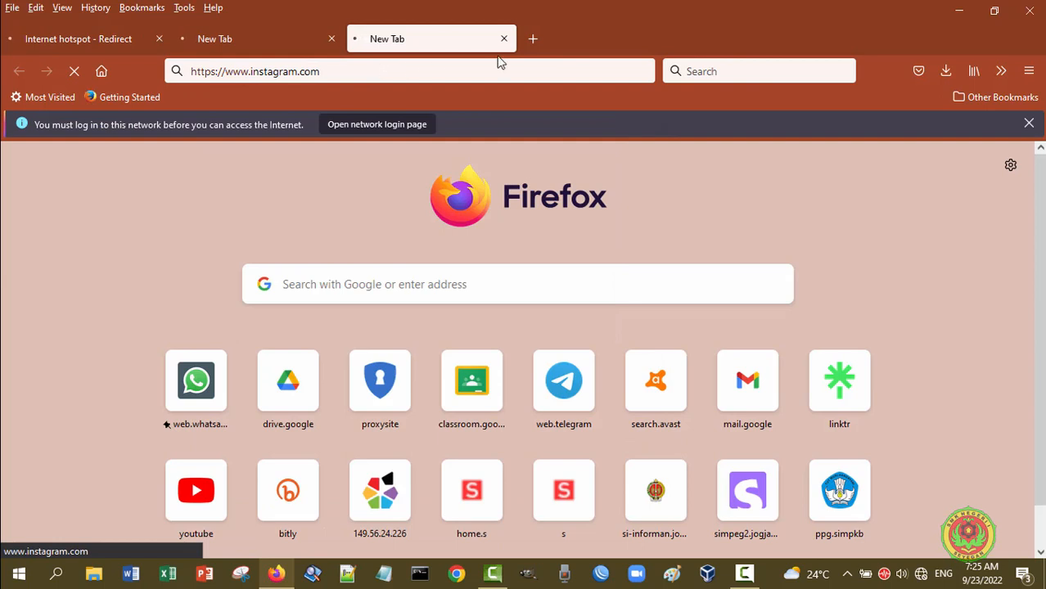
left_click(537, 39)
left_click(268, 398)
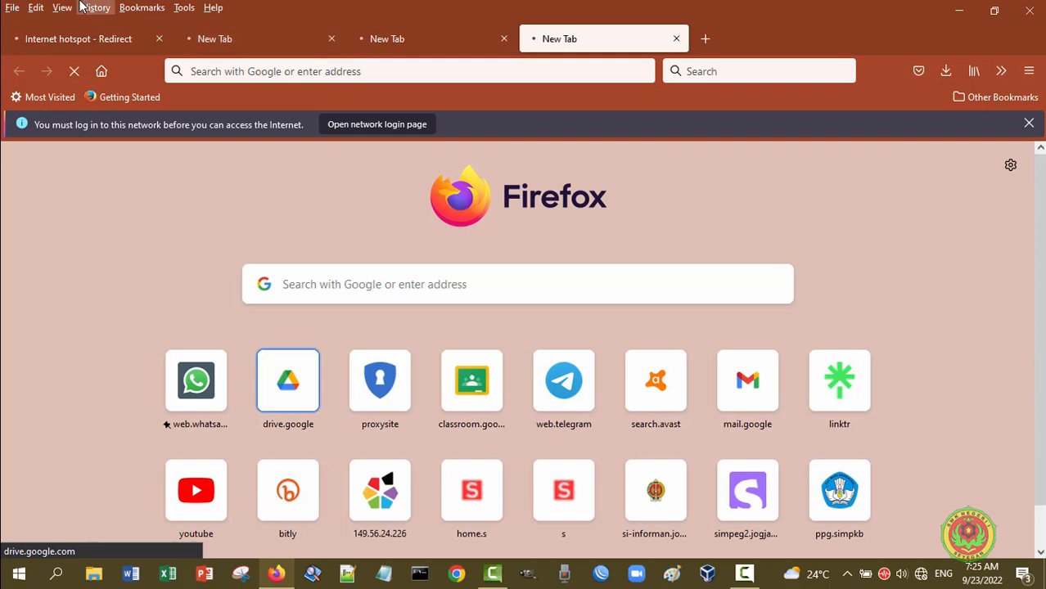
left_click(65, 45)
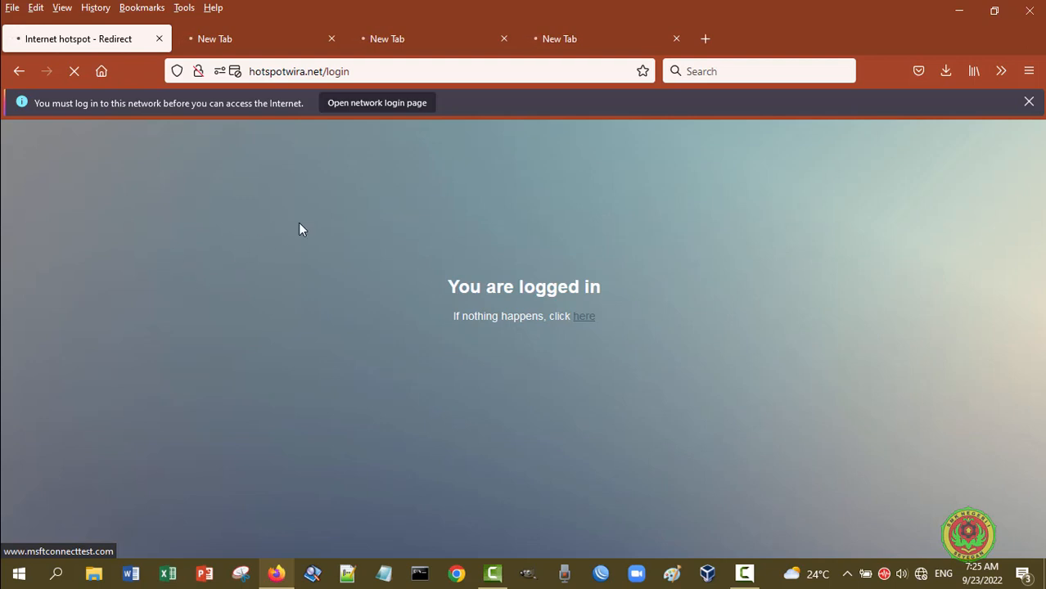
Cycle through the tabs until classroom.google.com, instagram.com and msftconnecttest.com all show 'The connection has timed out'
left_click(256, 42)
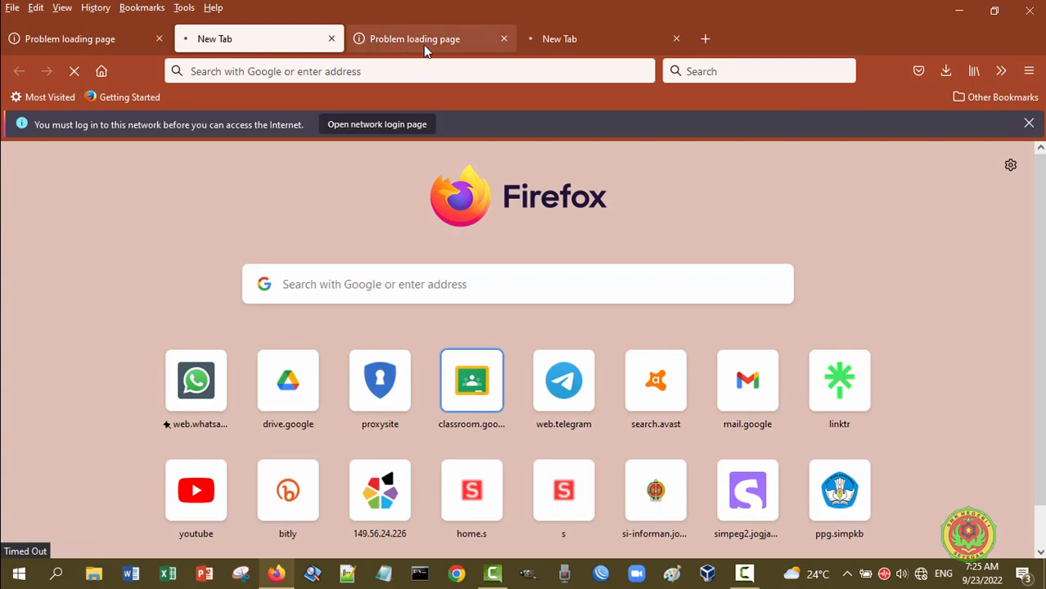
left_click(428, 47)
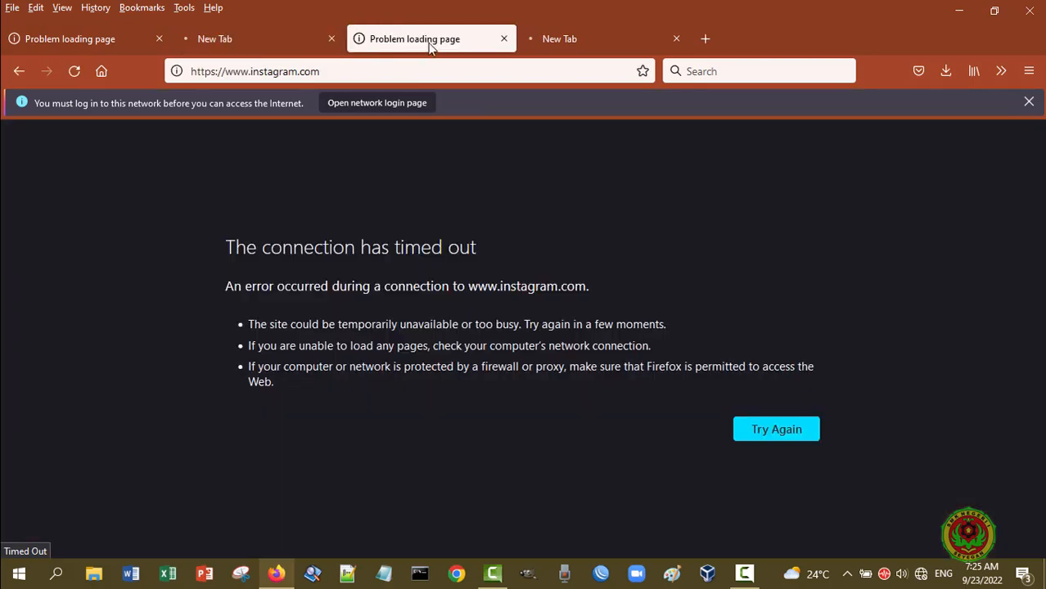
left_click(570, 42)
left_click(67, 45)
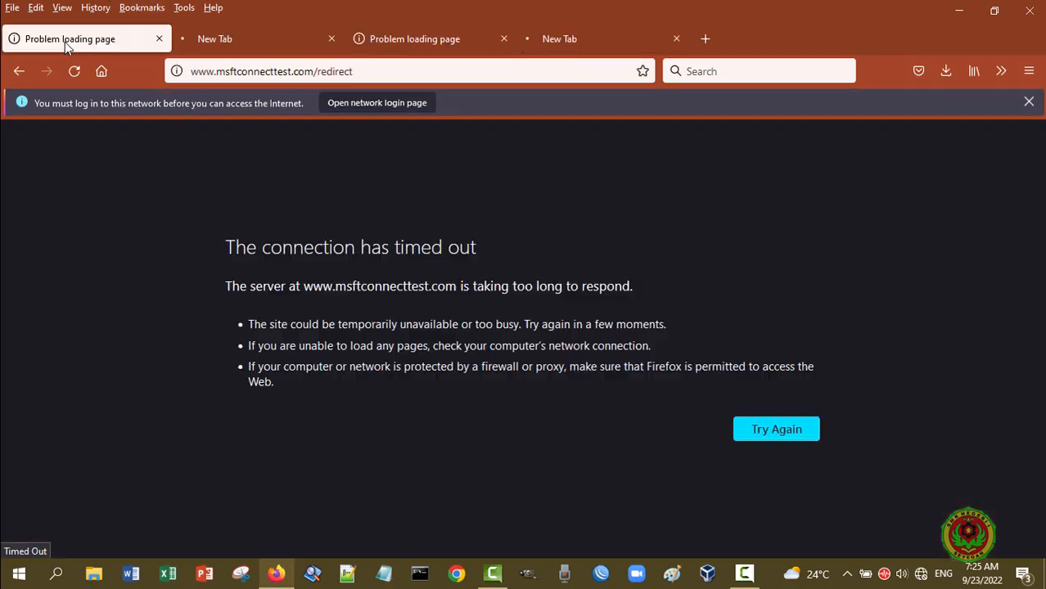
left_click(200, 38)
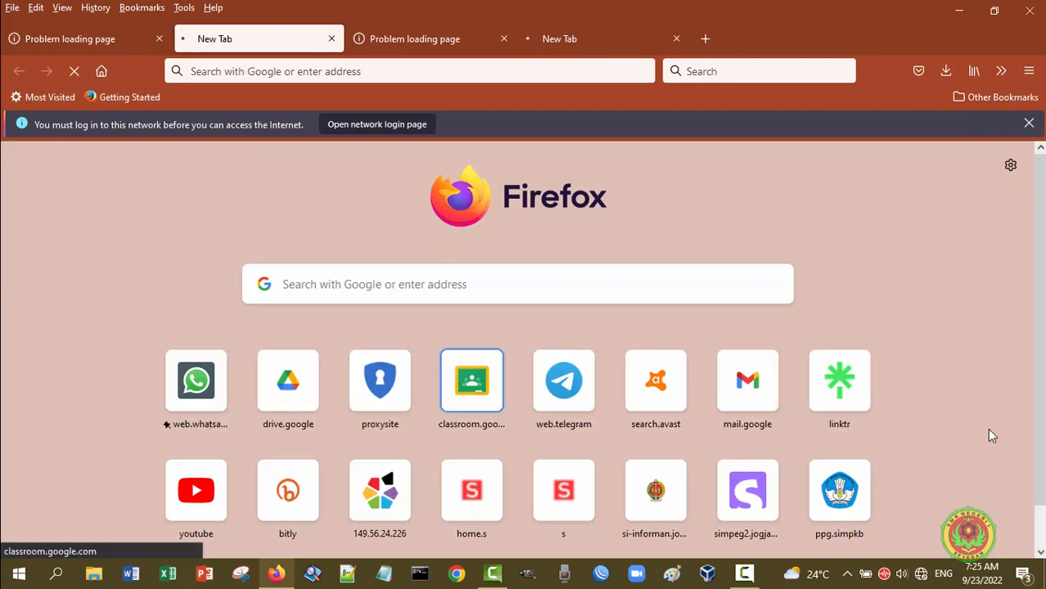
left_click(61, 37)
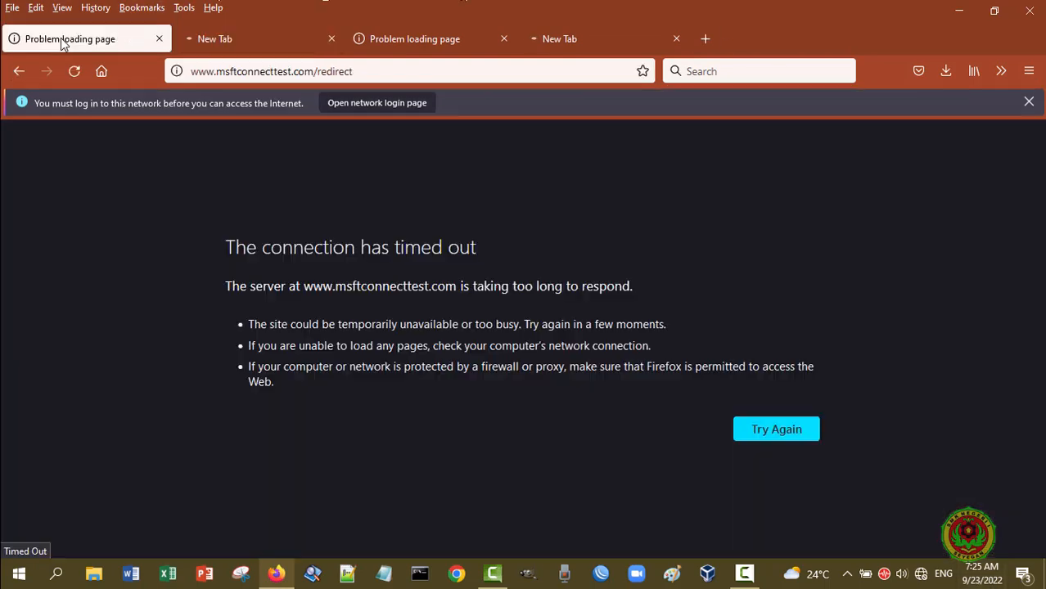
left_click(241, 37)
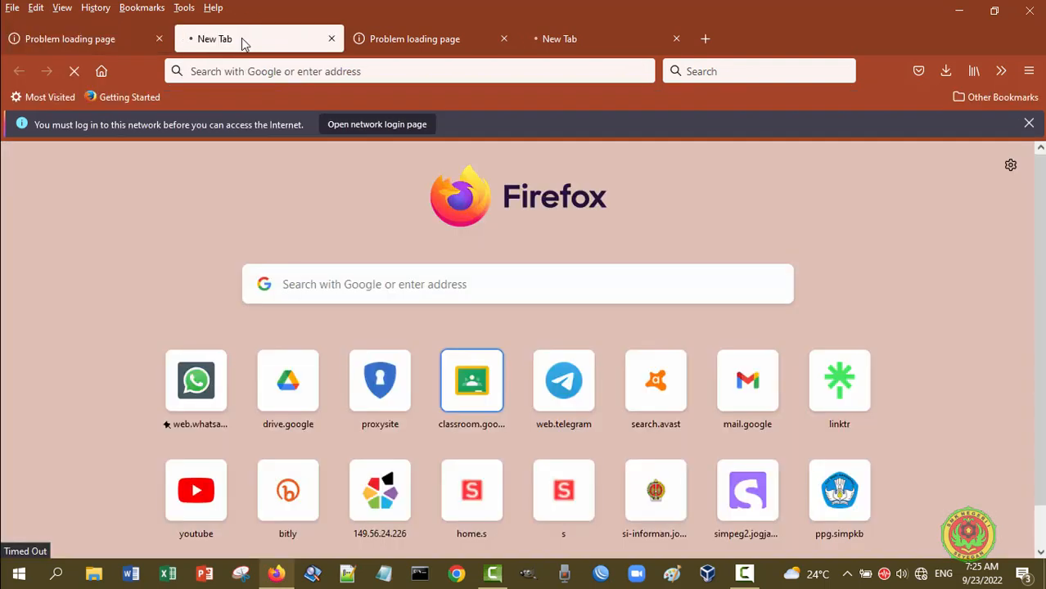
left_click(426, 34)
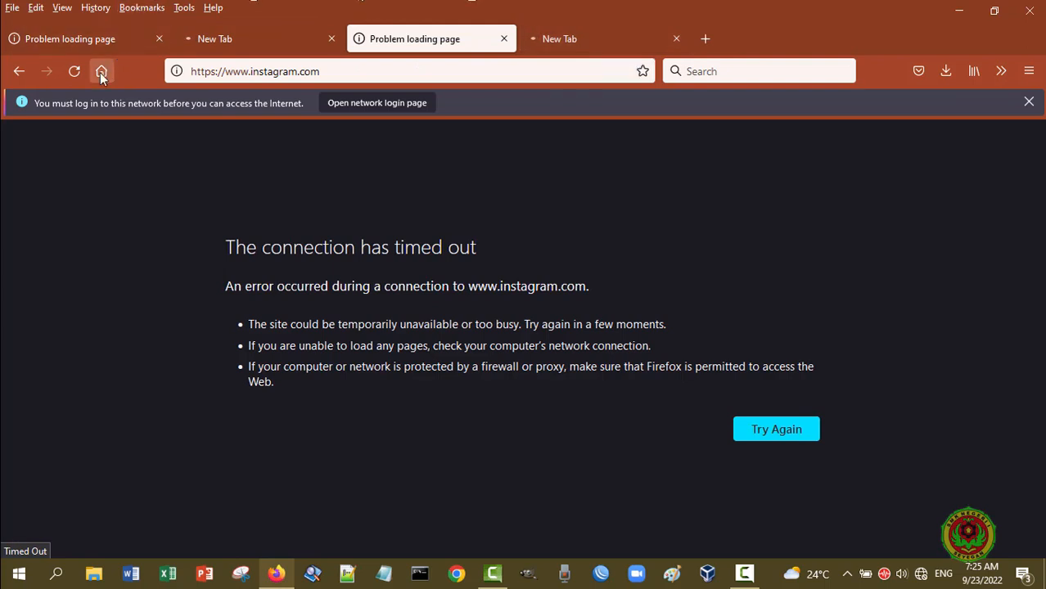
left_click(64, 50)
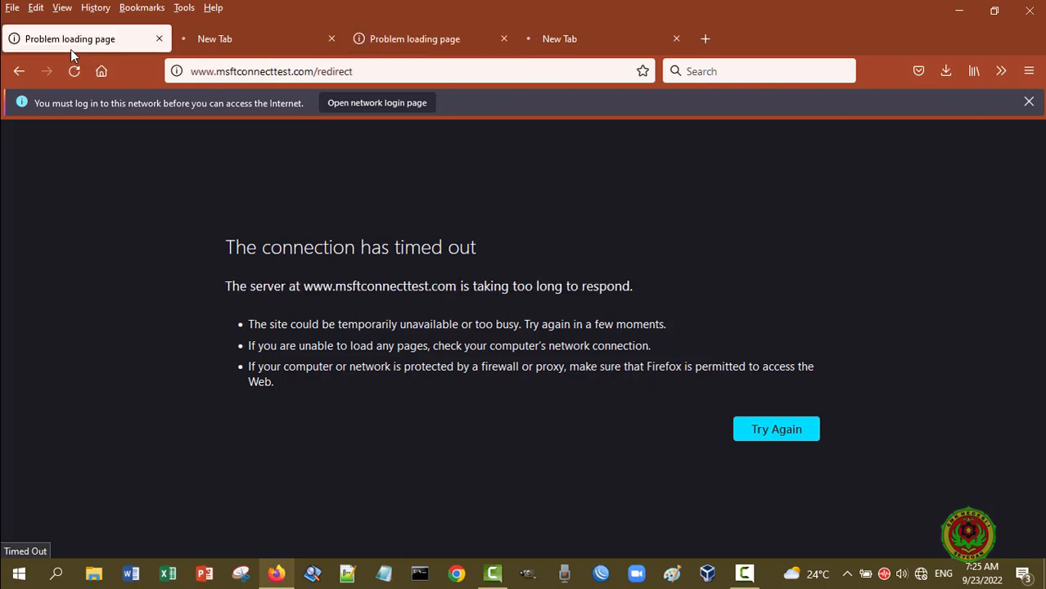
left_click(221, 49)
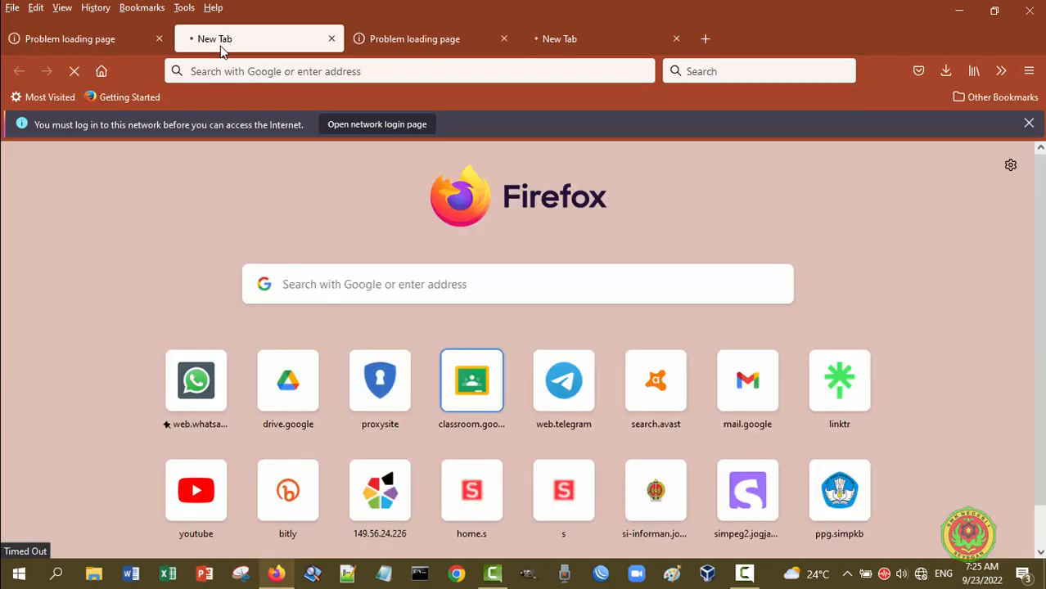
left_click(424, 38)
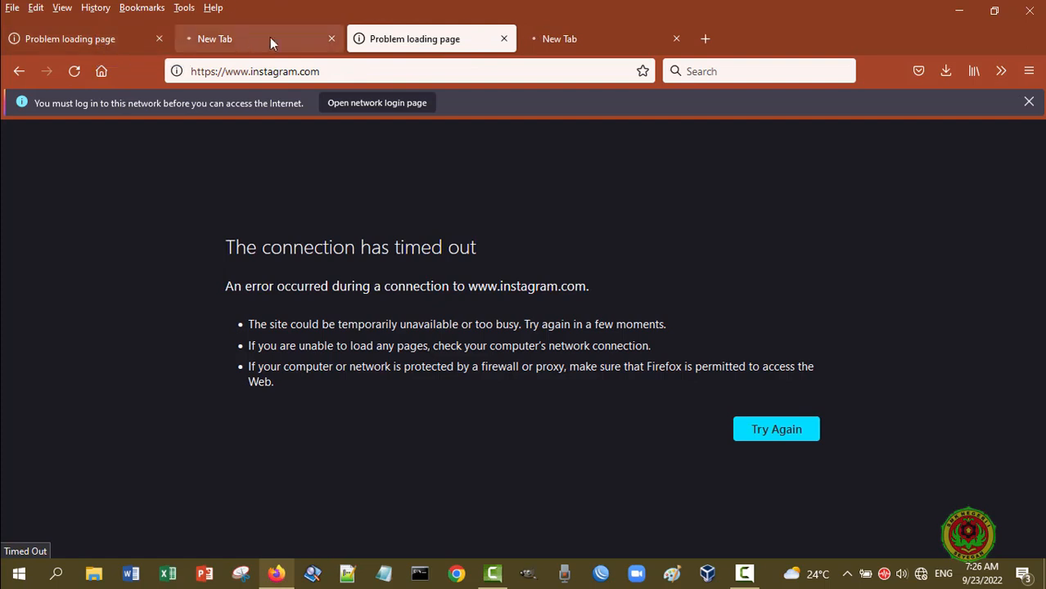
left_click(236, 38)
left_click(80, 37)
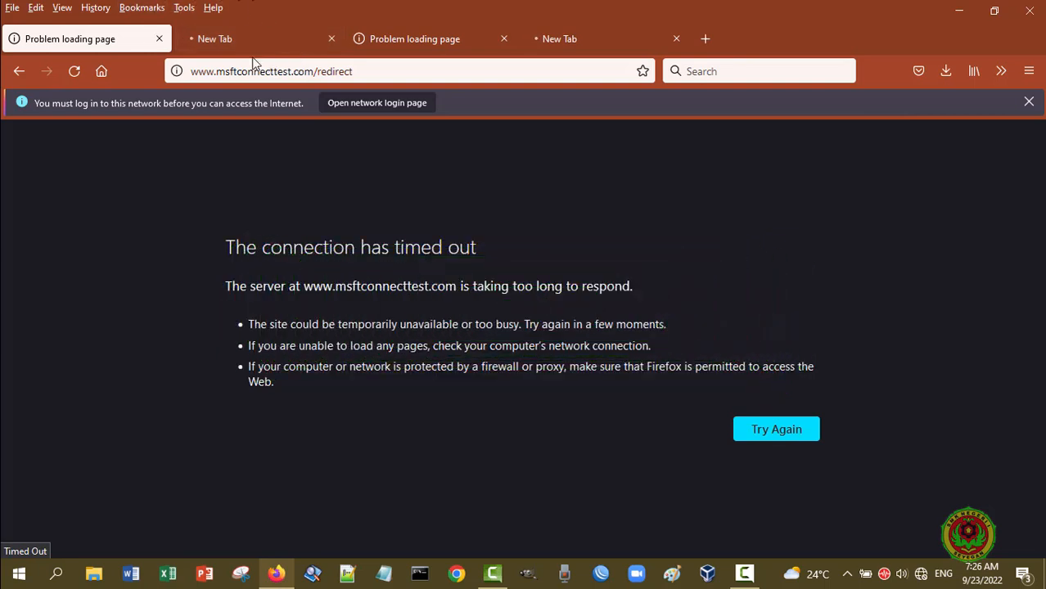
left_click(267, 43)
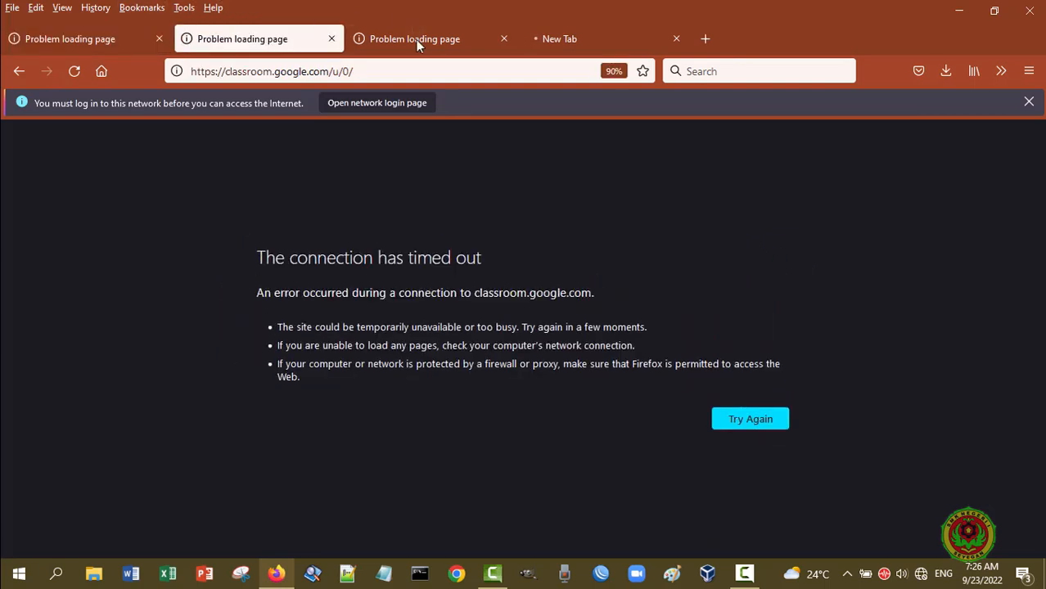
left_click(423, 39)
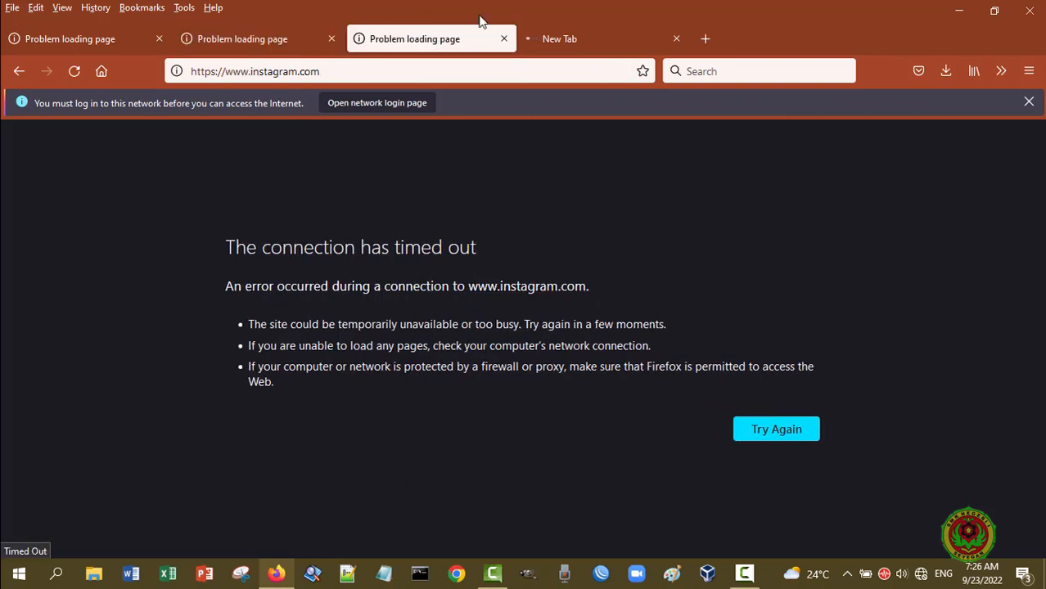
left_click(579, 37)
left_click(422, 39)
left_click(271, 35)
left_click(83, 42)
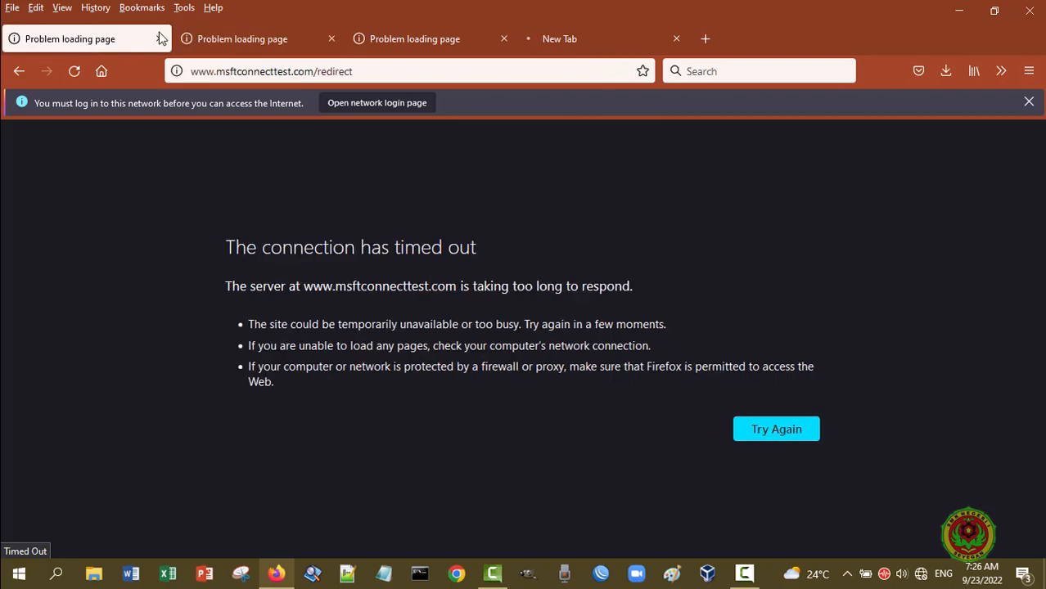
left_click(239, 39)
left_click(406, 34)
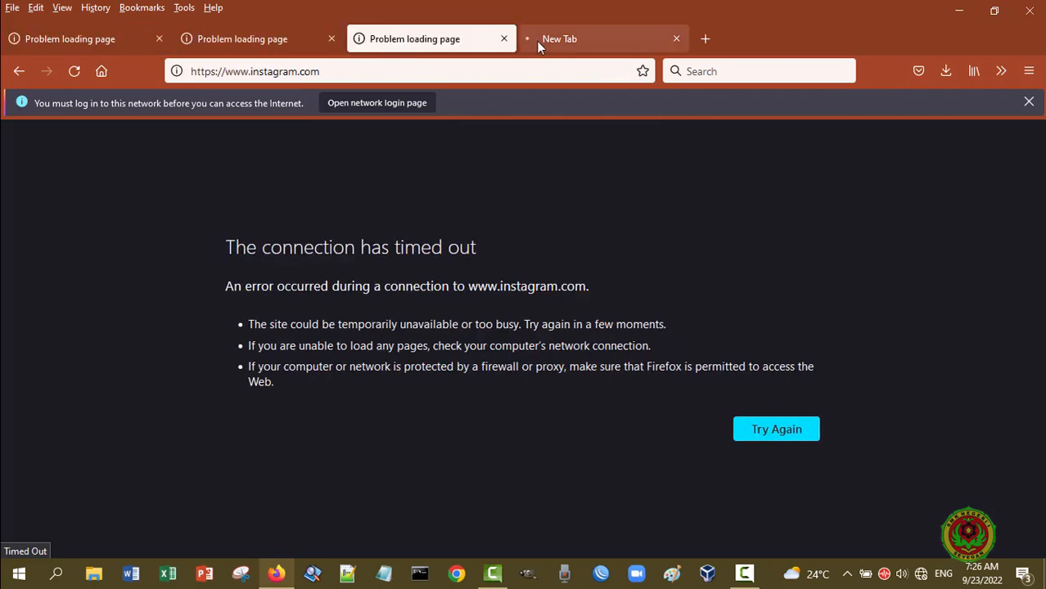
left_click(572, 41)
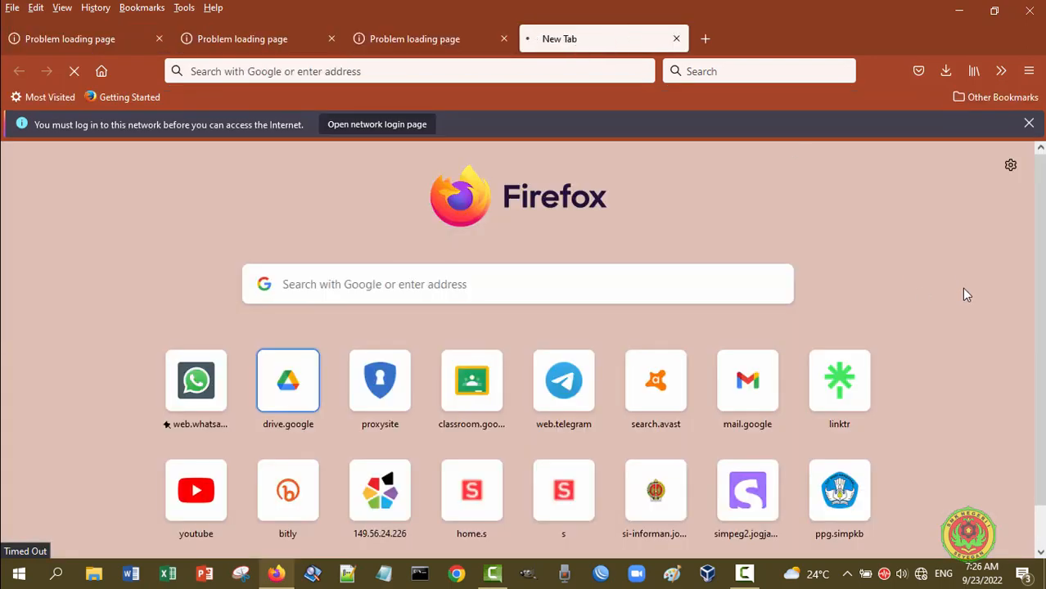